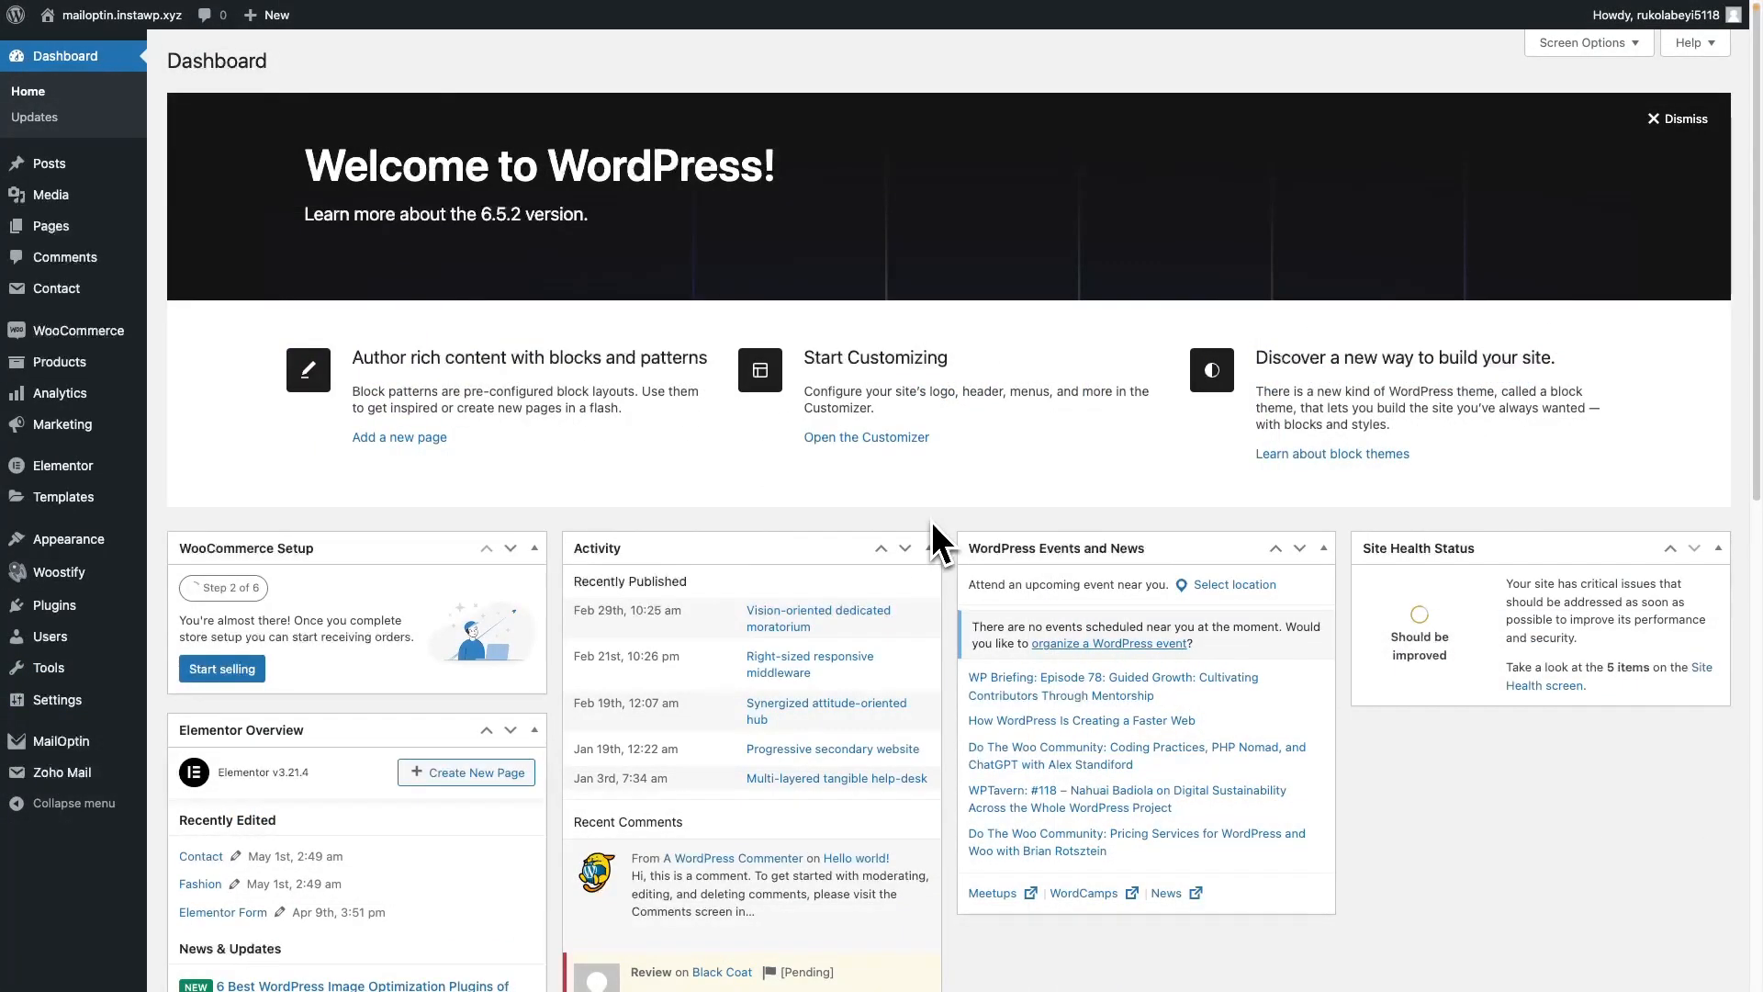
Create a new optin campaign titled 'WooCommerce' using the Letter Box slide-in theme
{"action": "mouse_move", "coordinate": [92, 749]}
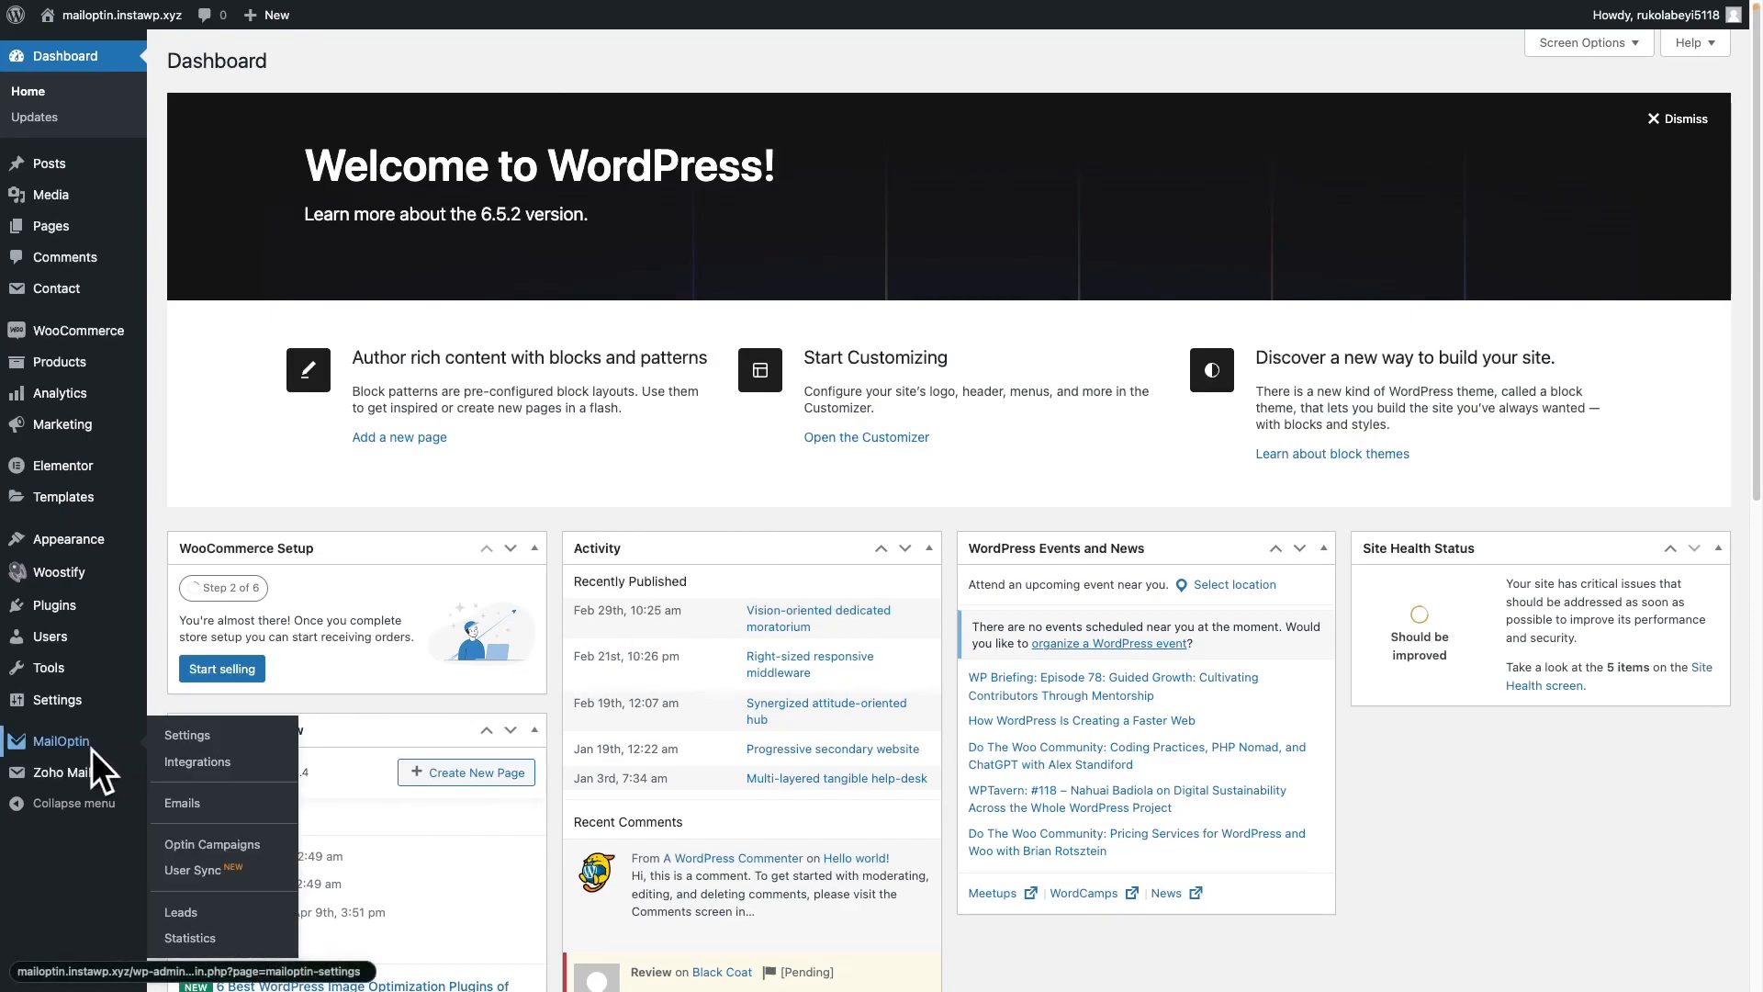
{"action": "left_click", "coordinate": [207, 844]}
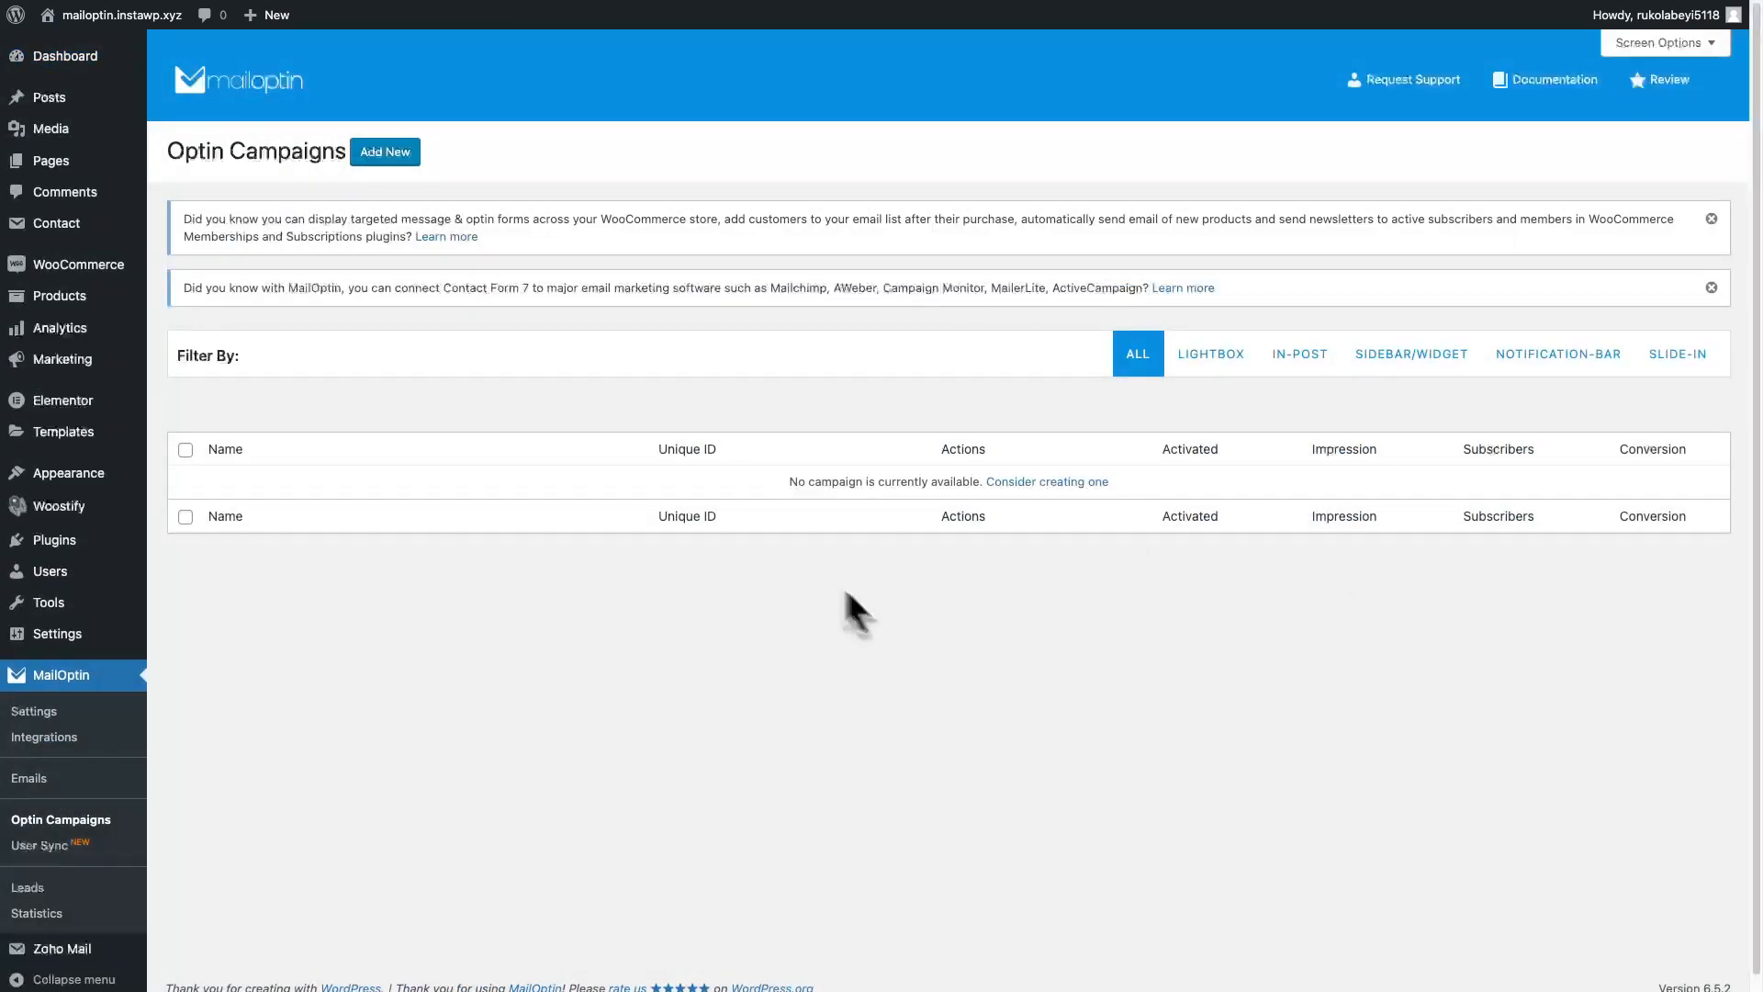
{"action": "left_click", "coordinate": [391, 155]}
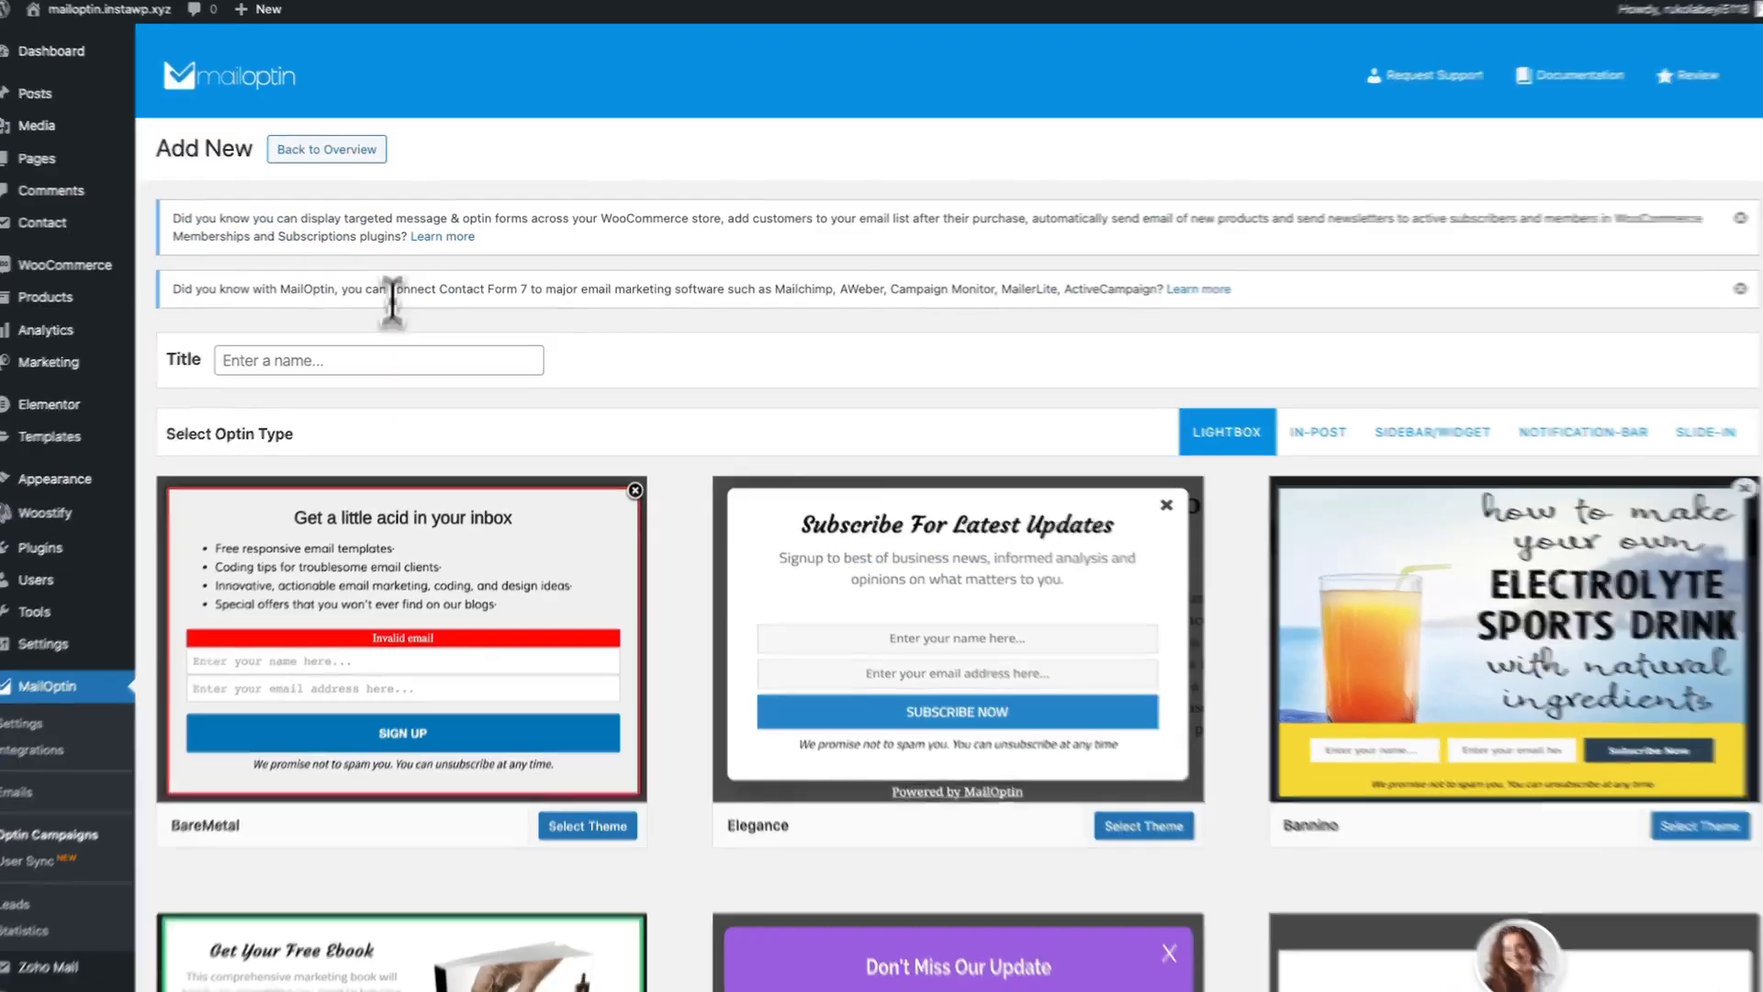
{"action": "left_click", "coordinate": [386, 341]}
{"action": "type", "text": "WooCommerc"}
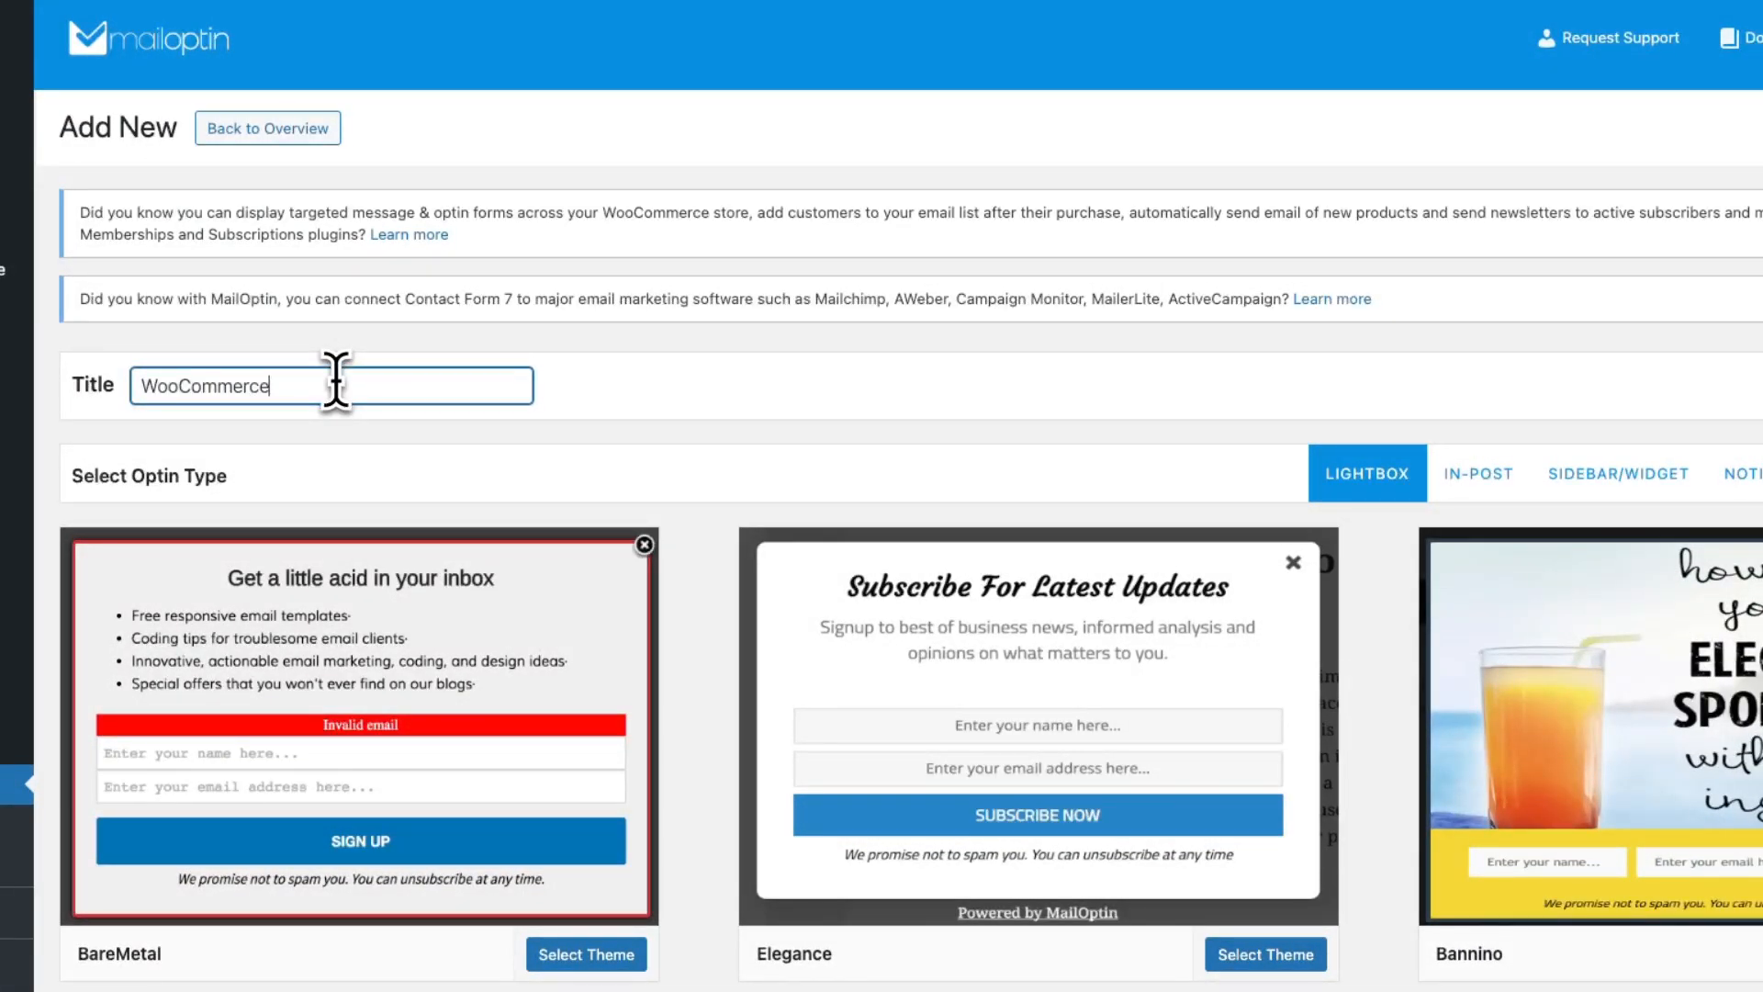
{"action": "type", "text": "e"}
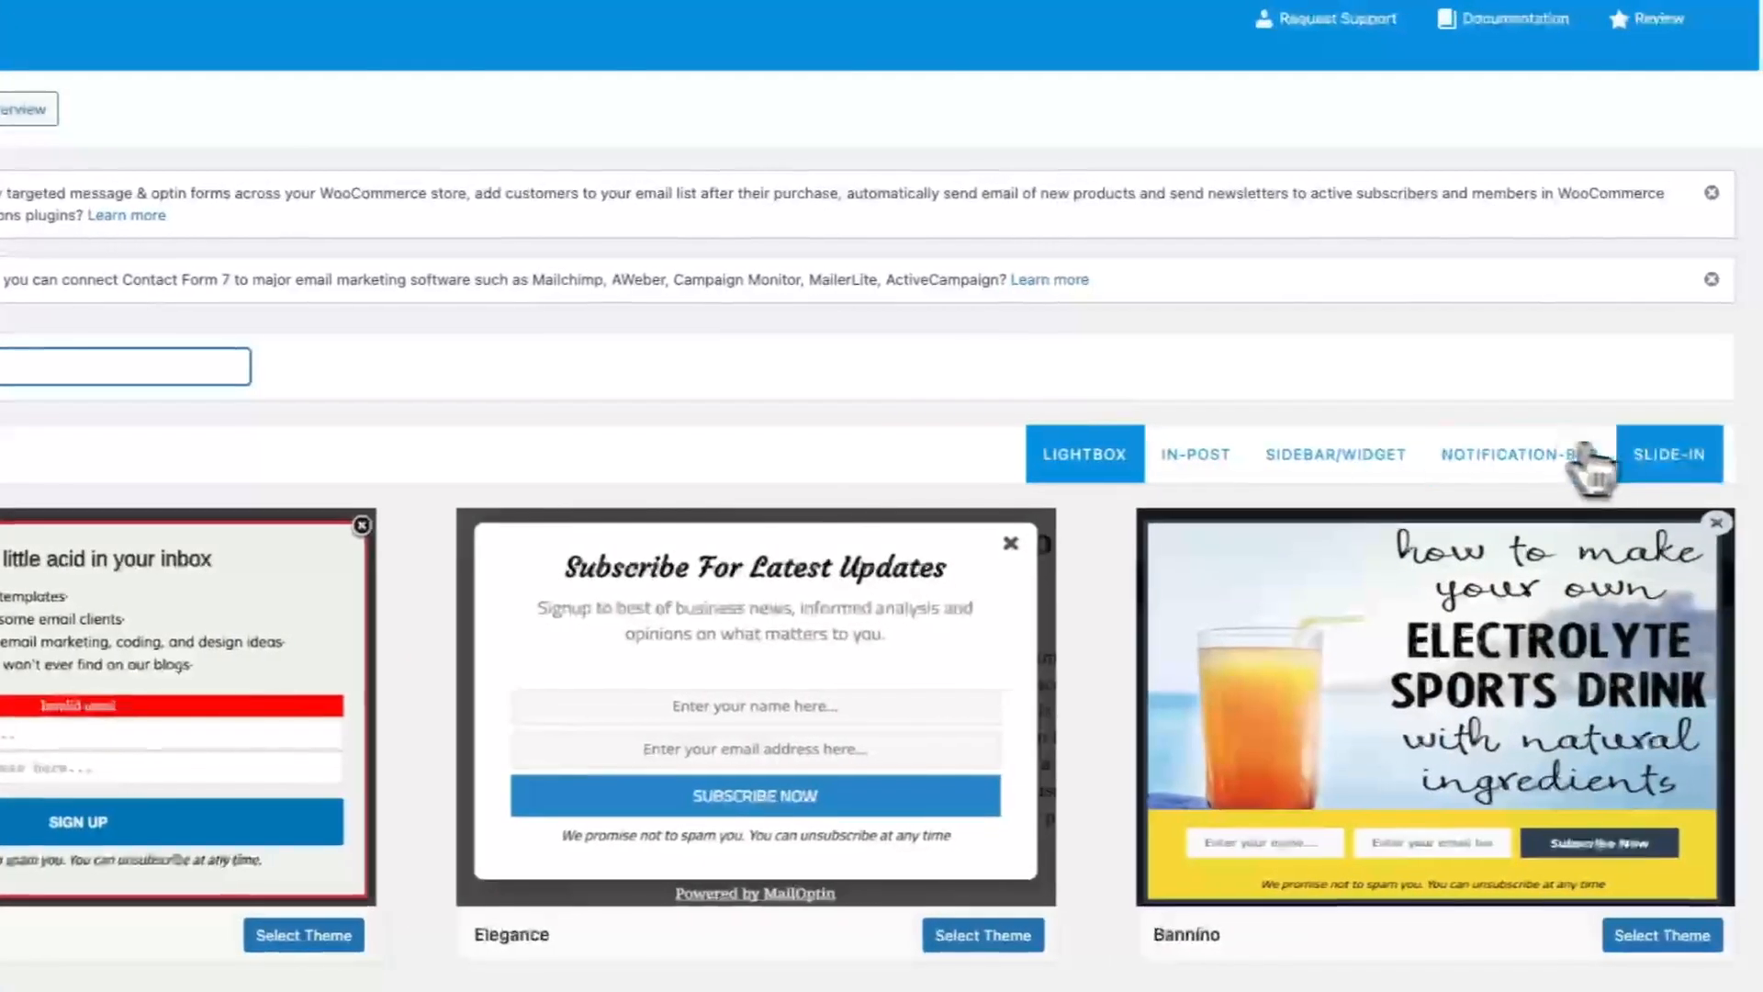
{"action": "left_click", "coordinate": [1657, 455]}
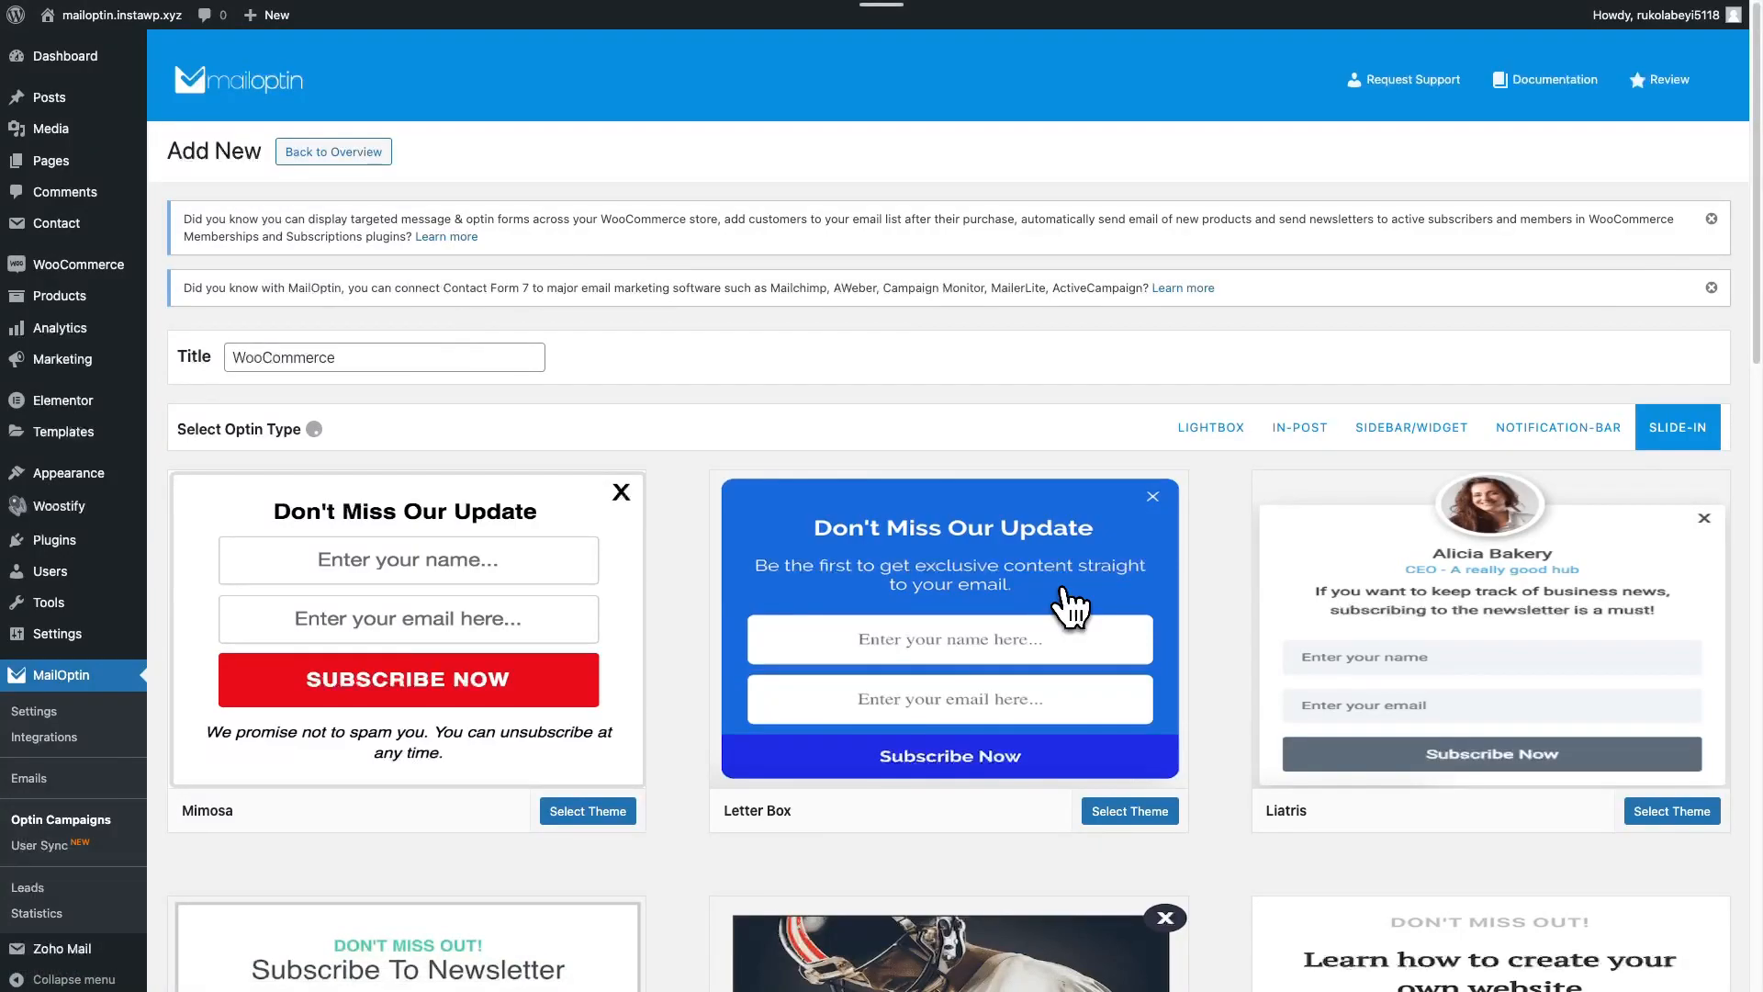
{"action": "left_click", "coordinate": [1069, 606]}
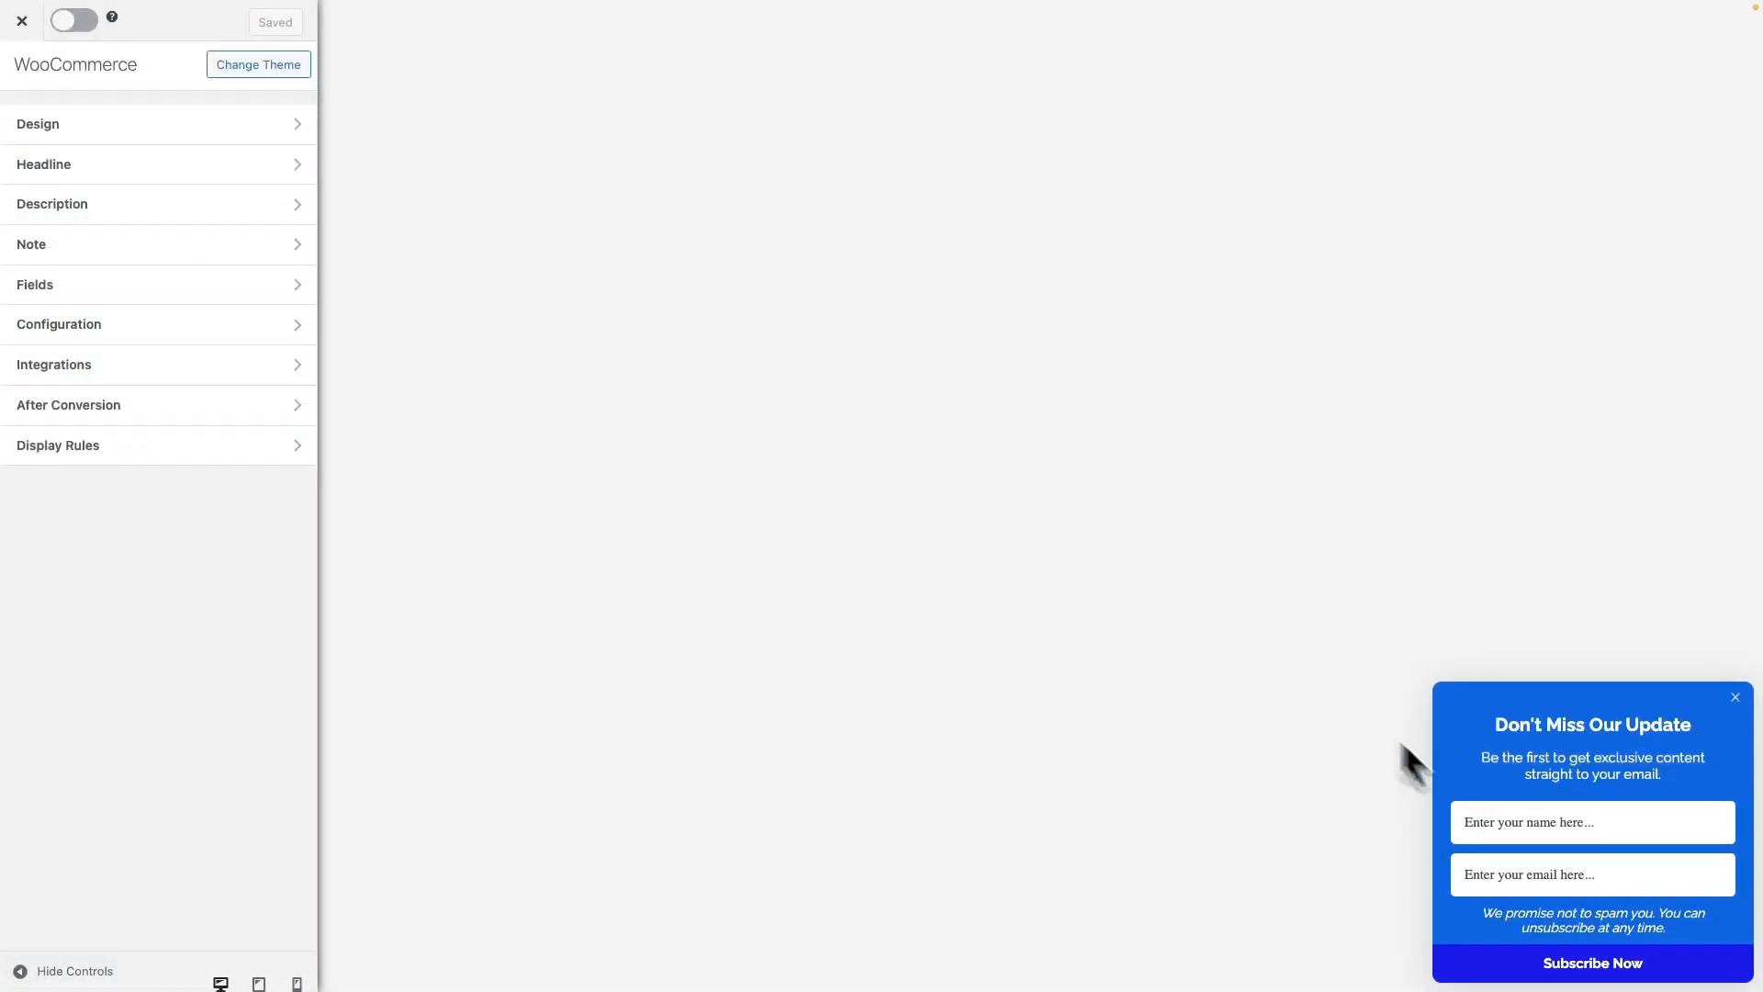
Adjust the optin width to 380px and keep the display effect on Slide In (Up)
{"action": "left_click", "coordinate": [300, 138]}
{"action": "mouse_move", "coordinate": [44, 165]}
{"action": "left_mouse_down"}
{"action": "mouse_move", "coordinate": [72, 165]}
{"action": "mouse_move", "coordinate": [48, 166]}
{"action": "left_mouse_up"}
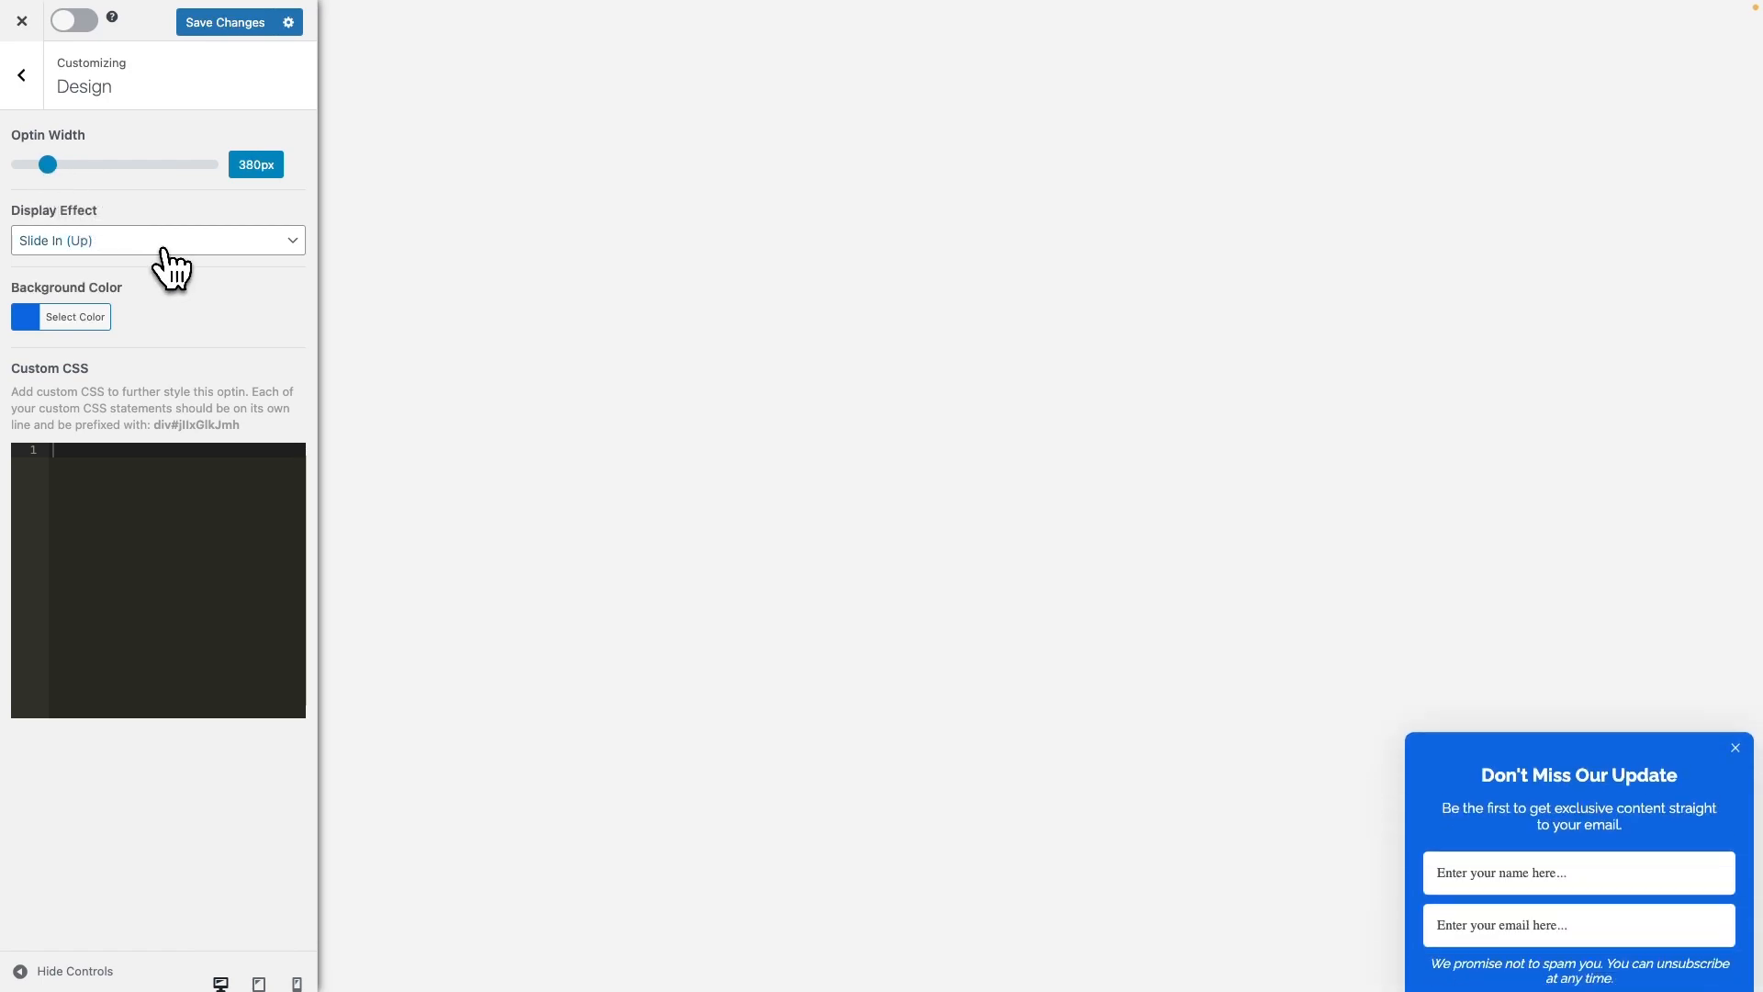
{"action": "left_click", "coordinate": [161, 248]}
{"action": "left_click", "coordinate": [149, 261]}
{"action": "left_click", "coordinate": [156, 249]}
{"action": "left_click", "coordinate": [158, 222]}
Set the optin background to a darker green, #5fa533
{"action": "left_click", "coordinate": [26, 318]}
{"action": "left_click", "coordinate": [136, 531]}
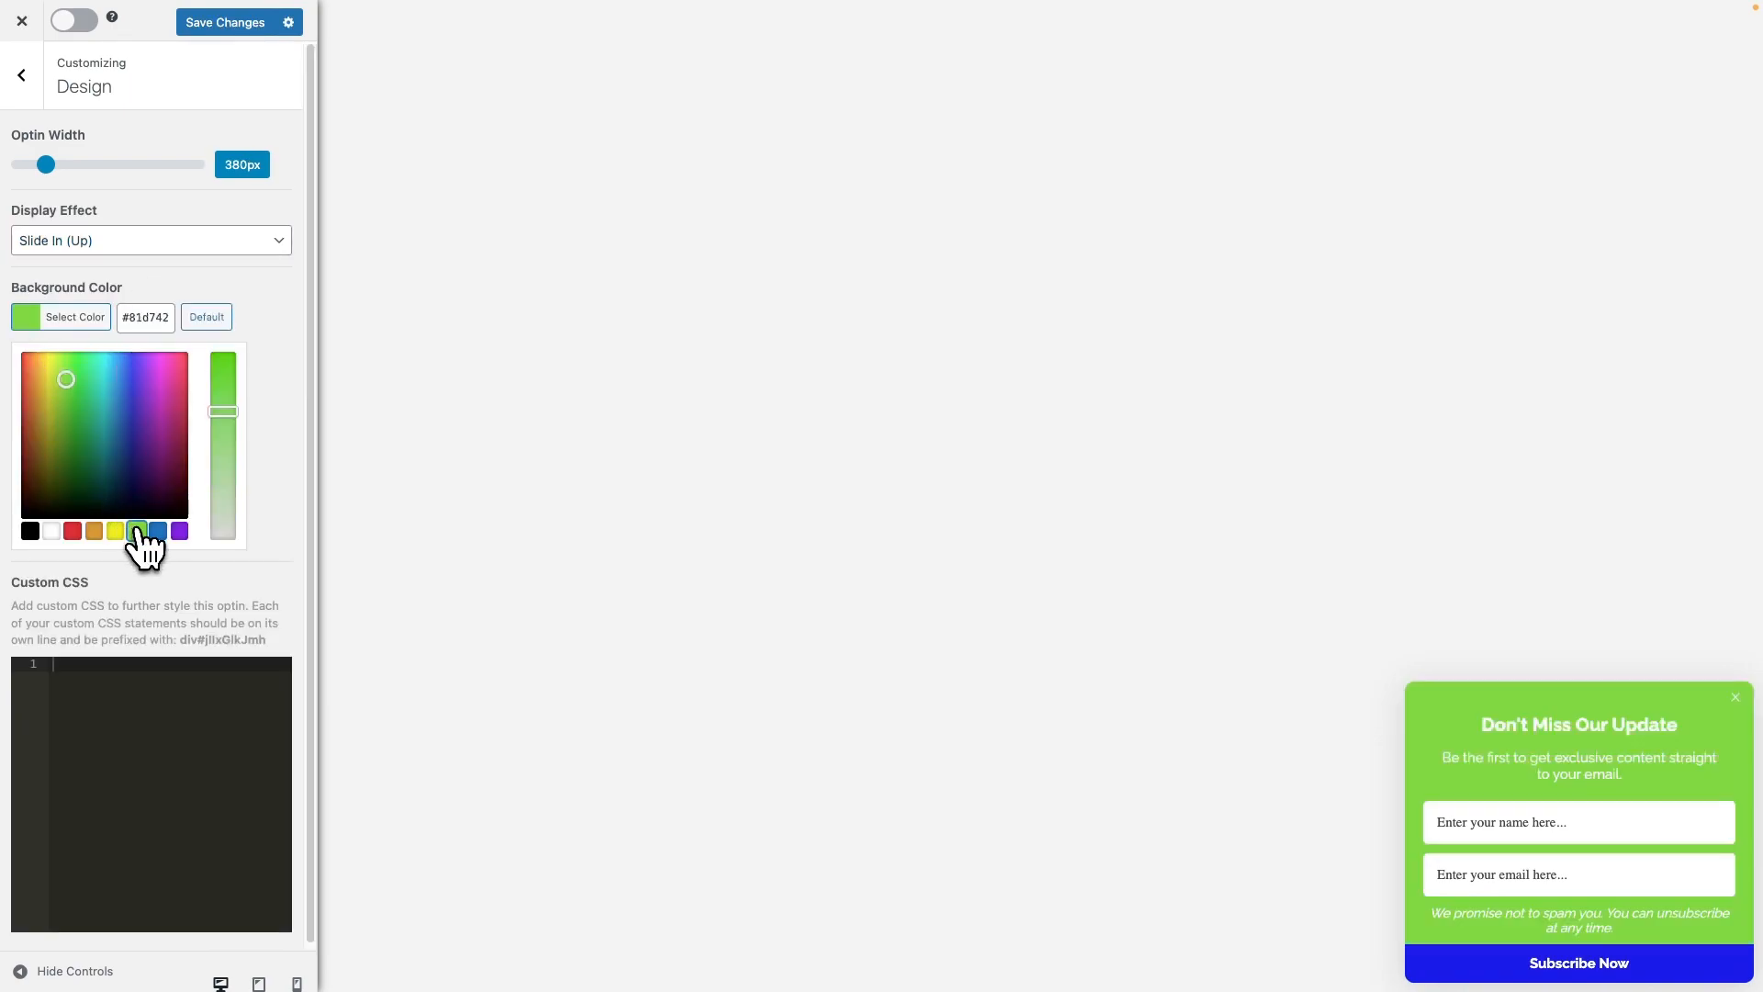
{"action": "mouse_move", "coordinate": [66, 381]}
{"action": "left_mouse_down"}
{"action": "mouse_move", "coordinate": [67, 425]}
{"action": "mouse_move", "coordinate": [67, 409]}
{"action": "left_mouse_up"}
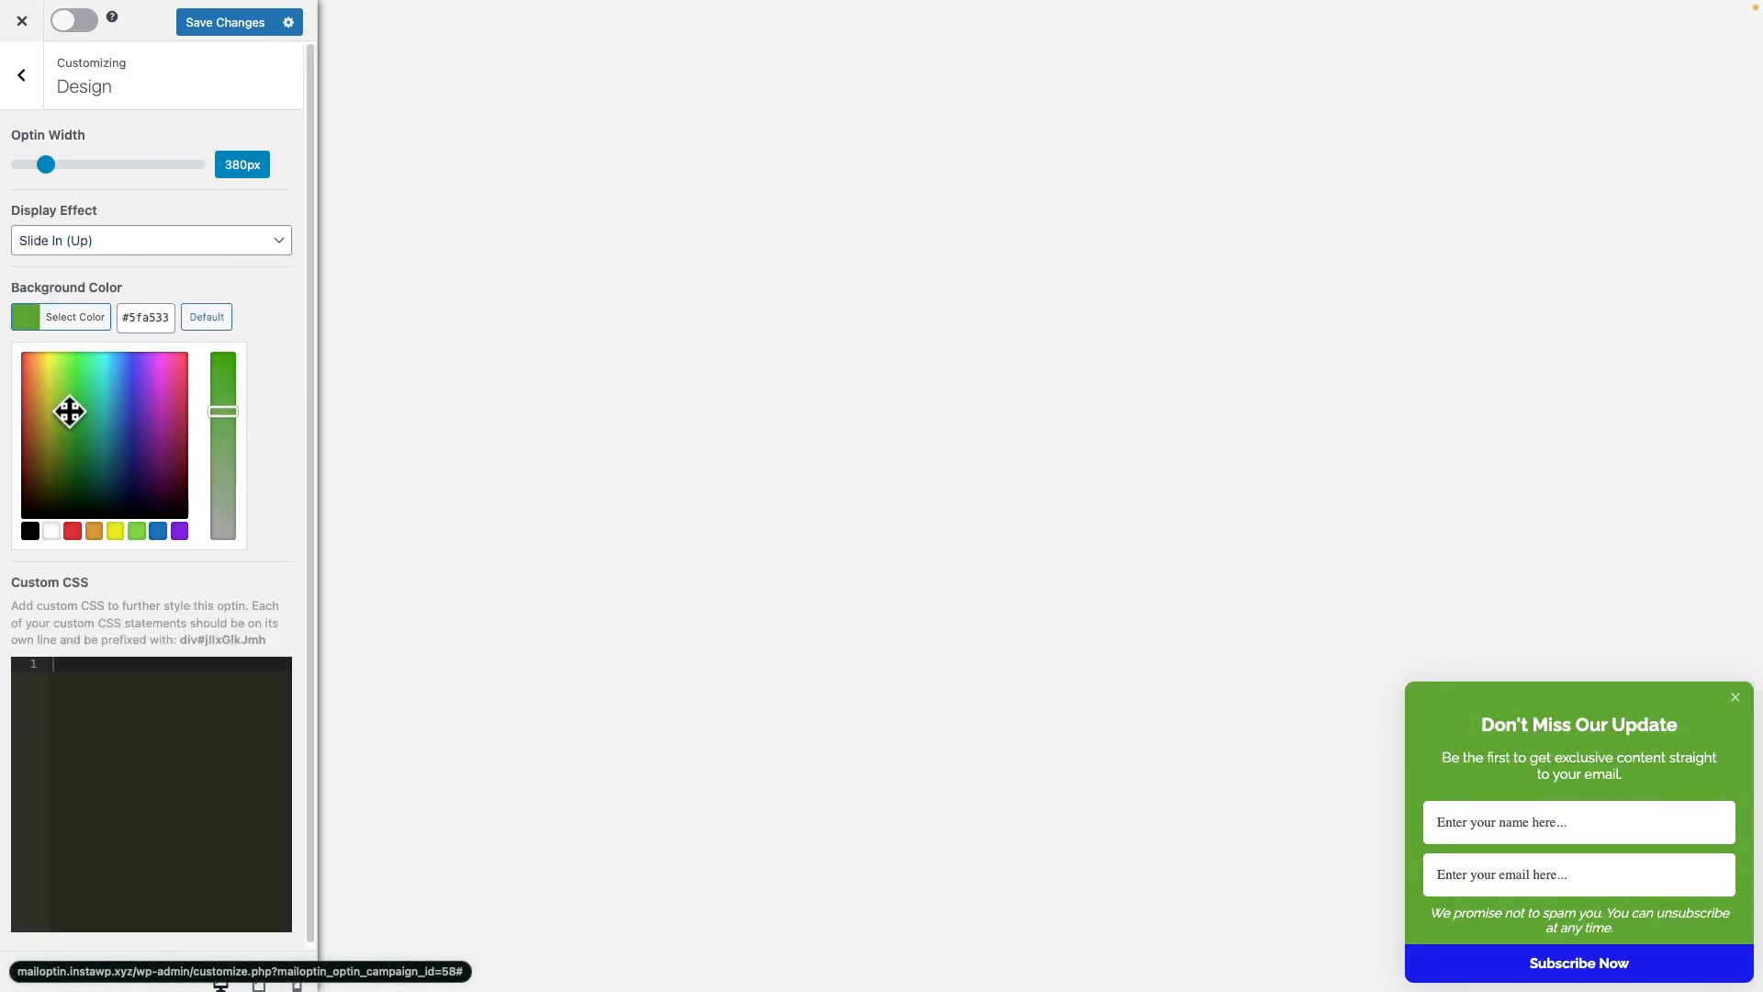
{"action": "left_click", "coordinate": [266, 379]}
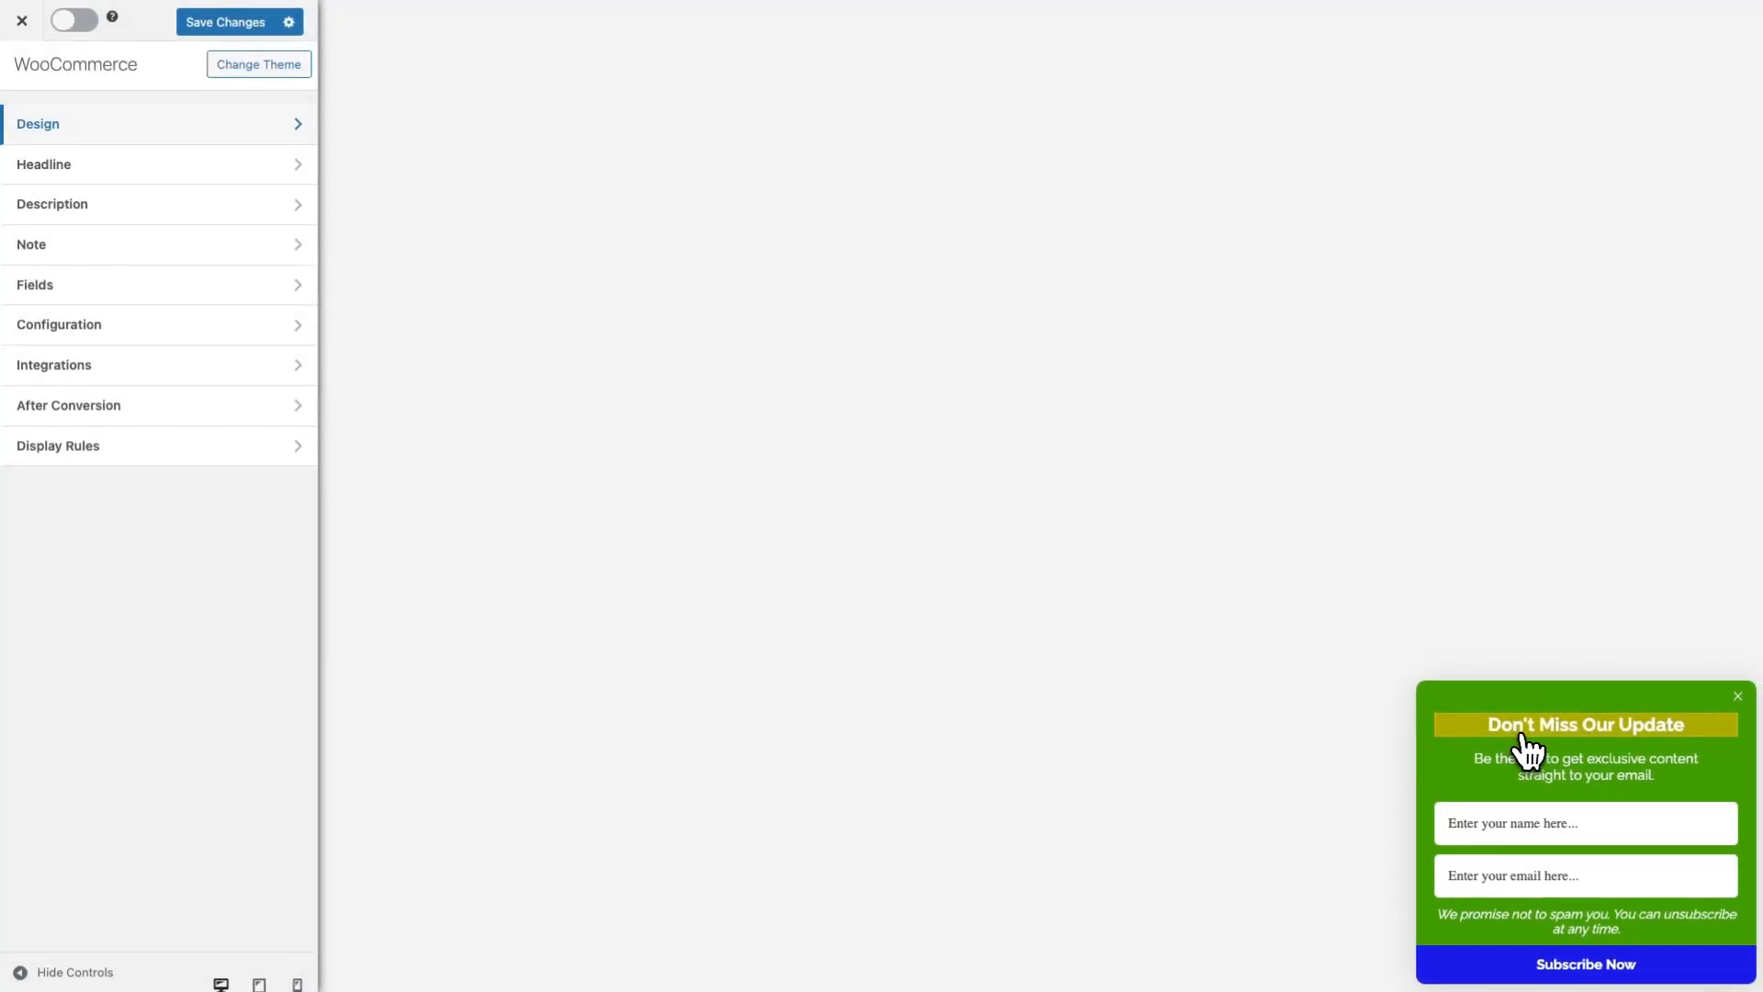
{"action": "left_click", "coordinate": [1525, 734]}
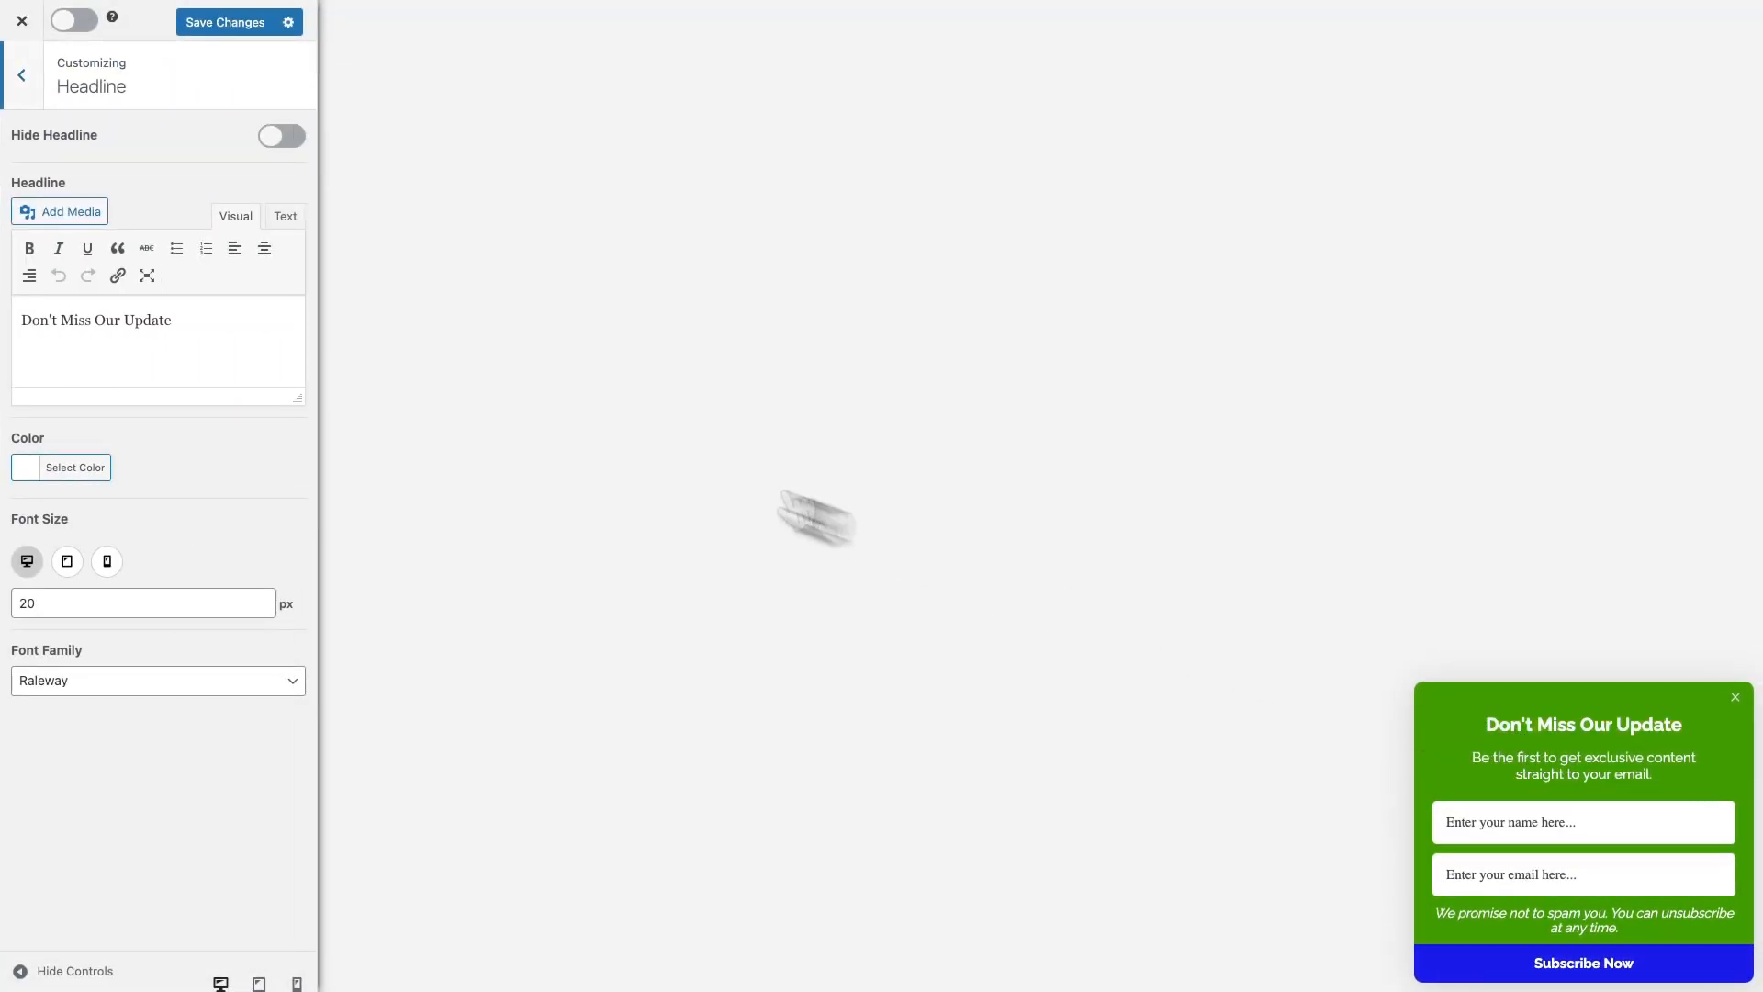
Add an 's' so the headline reads 'Don't Miss Our Updates', keeping it visible
{"action": "left_click", "coordinate": [102, 323]}
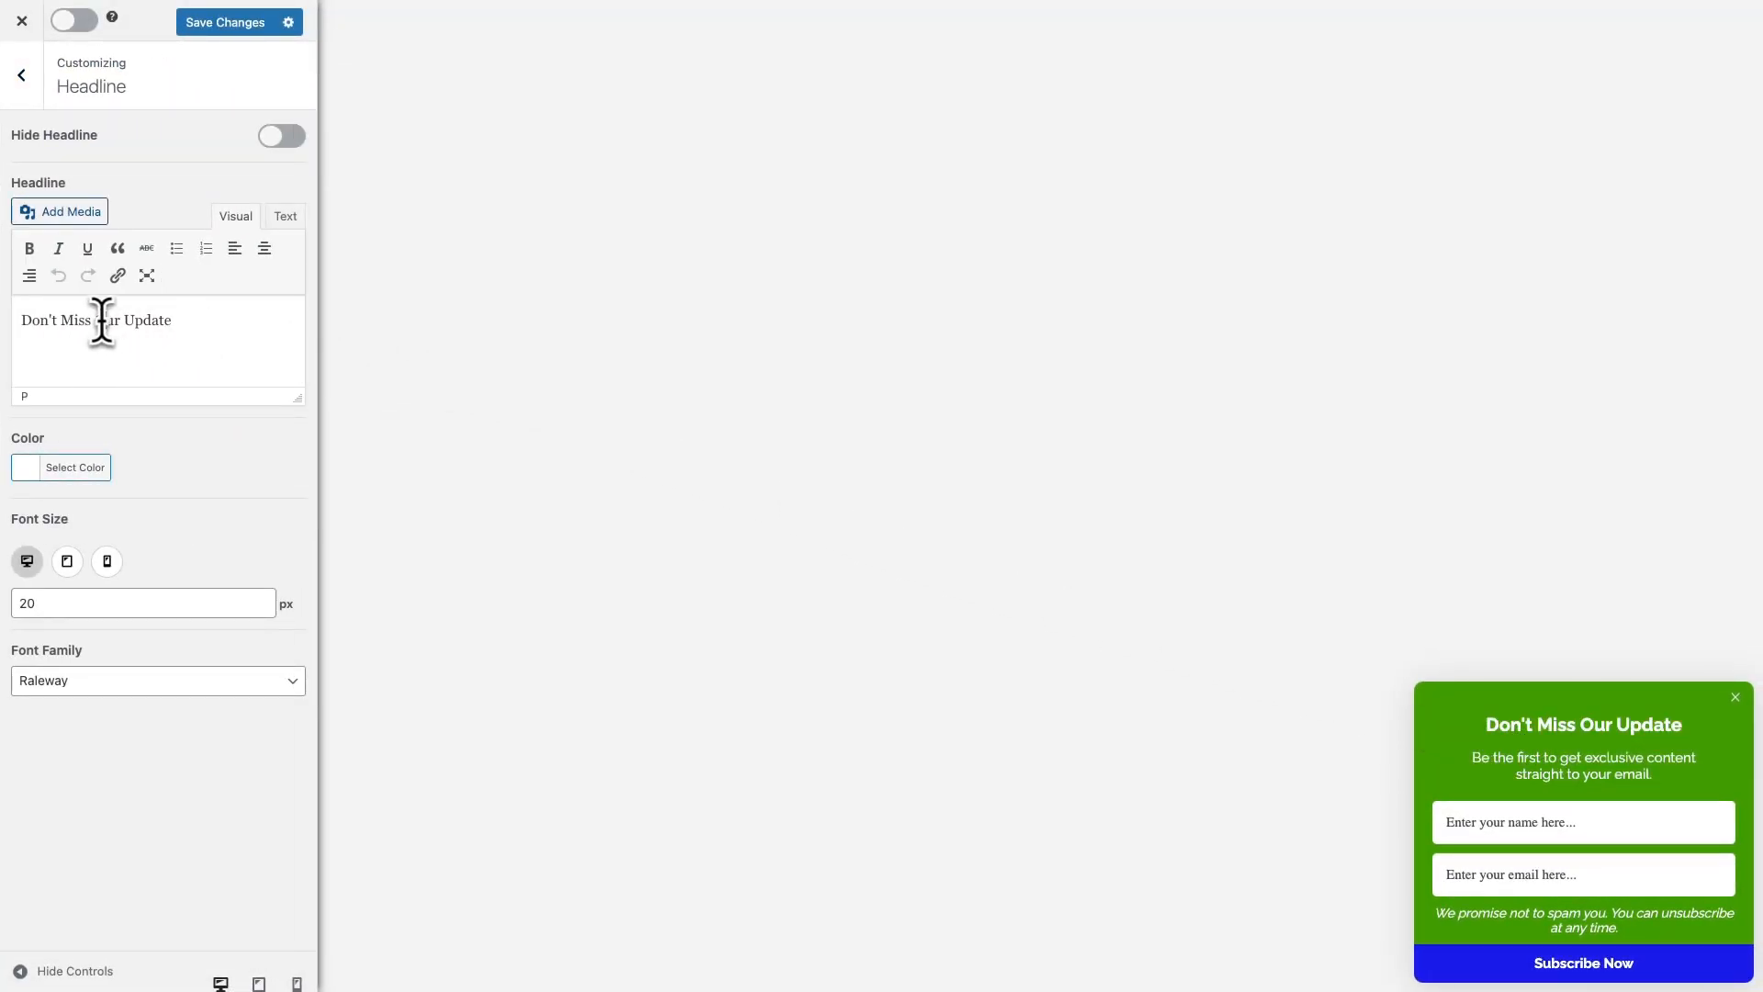
{"action": "left_click", "coordinate": [173, 322]}
{"action": "type", "text": "s"}
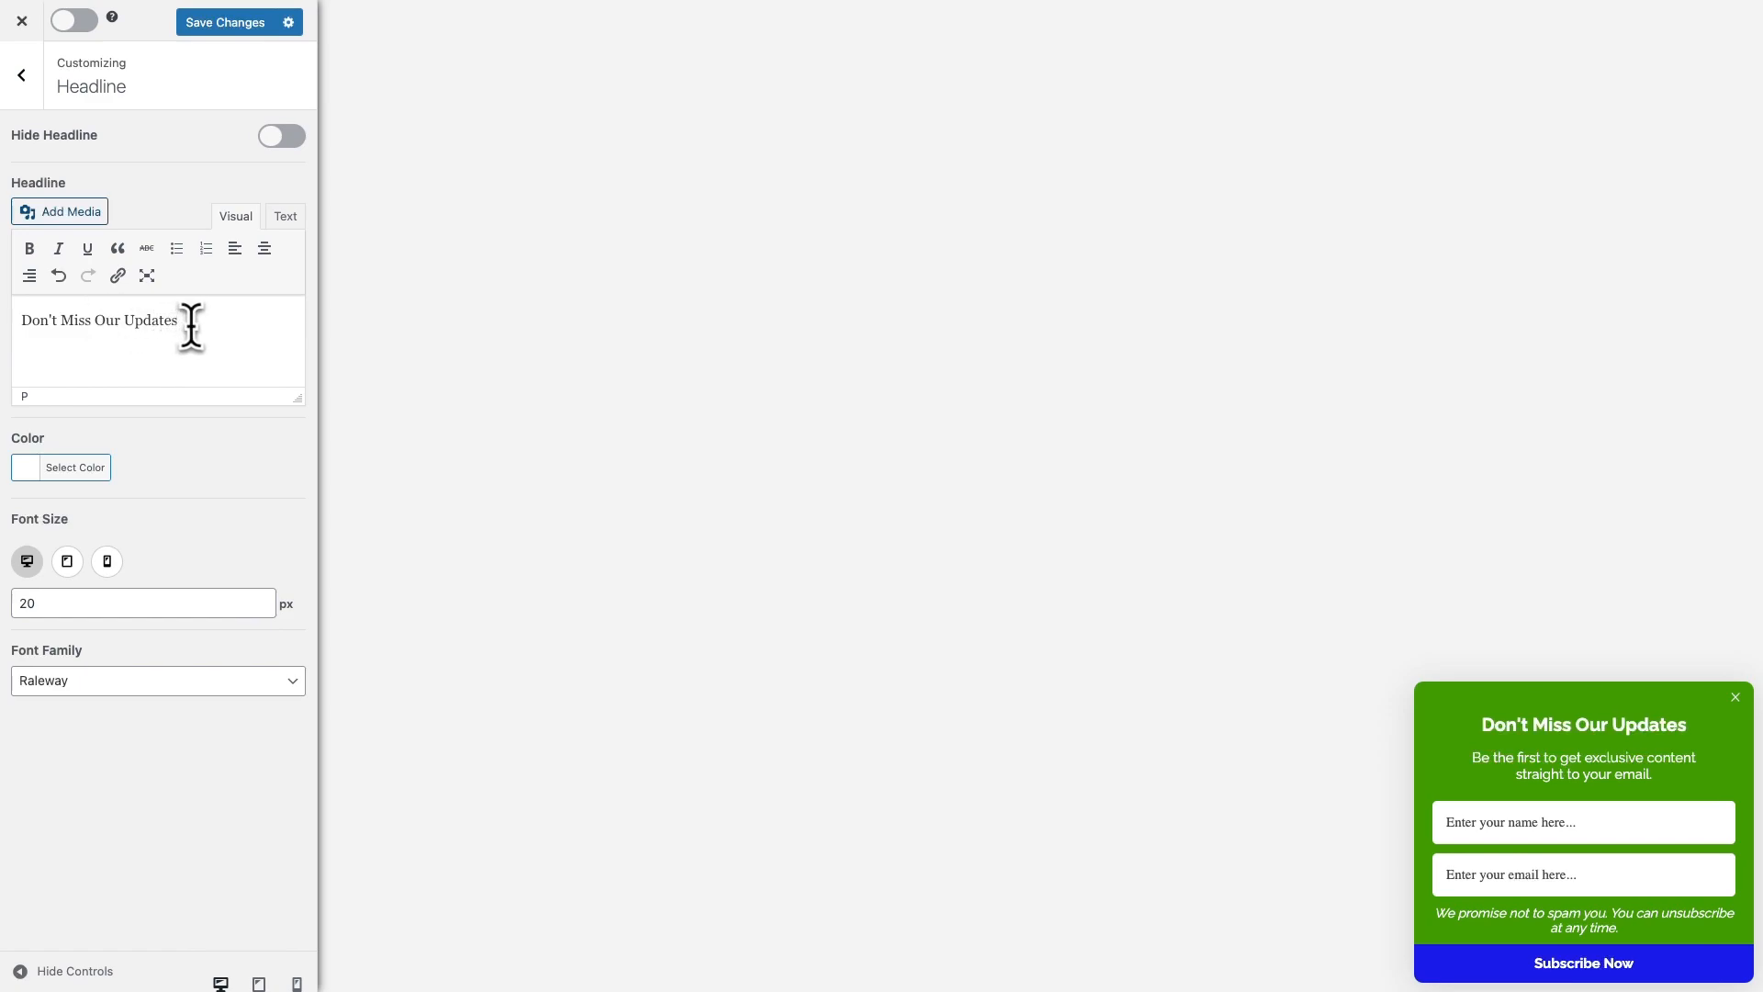
{"action": "left_click", "coordinate": [278, 138]}
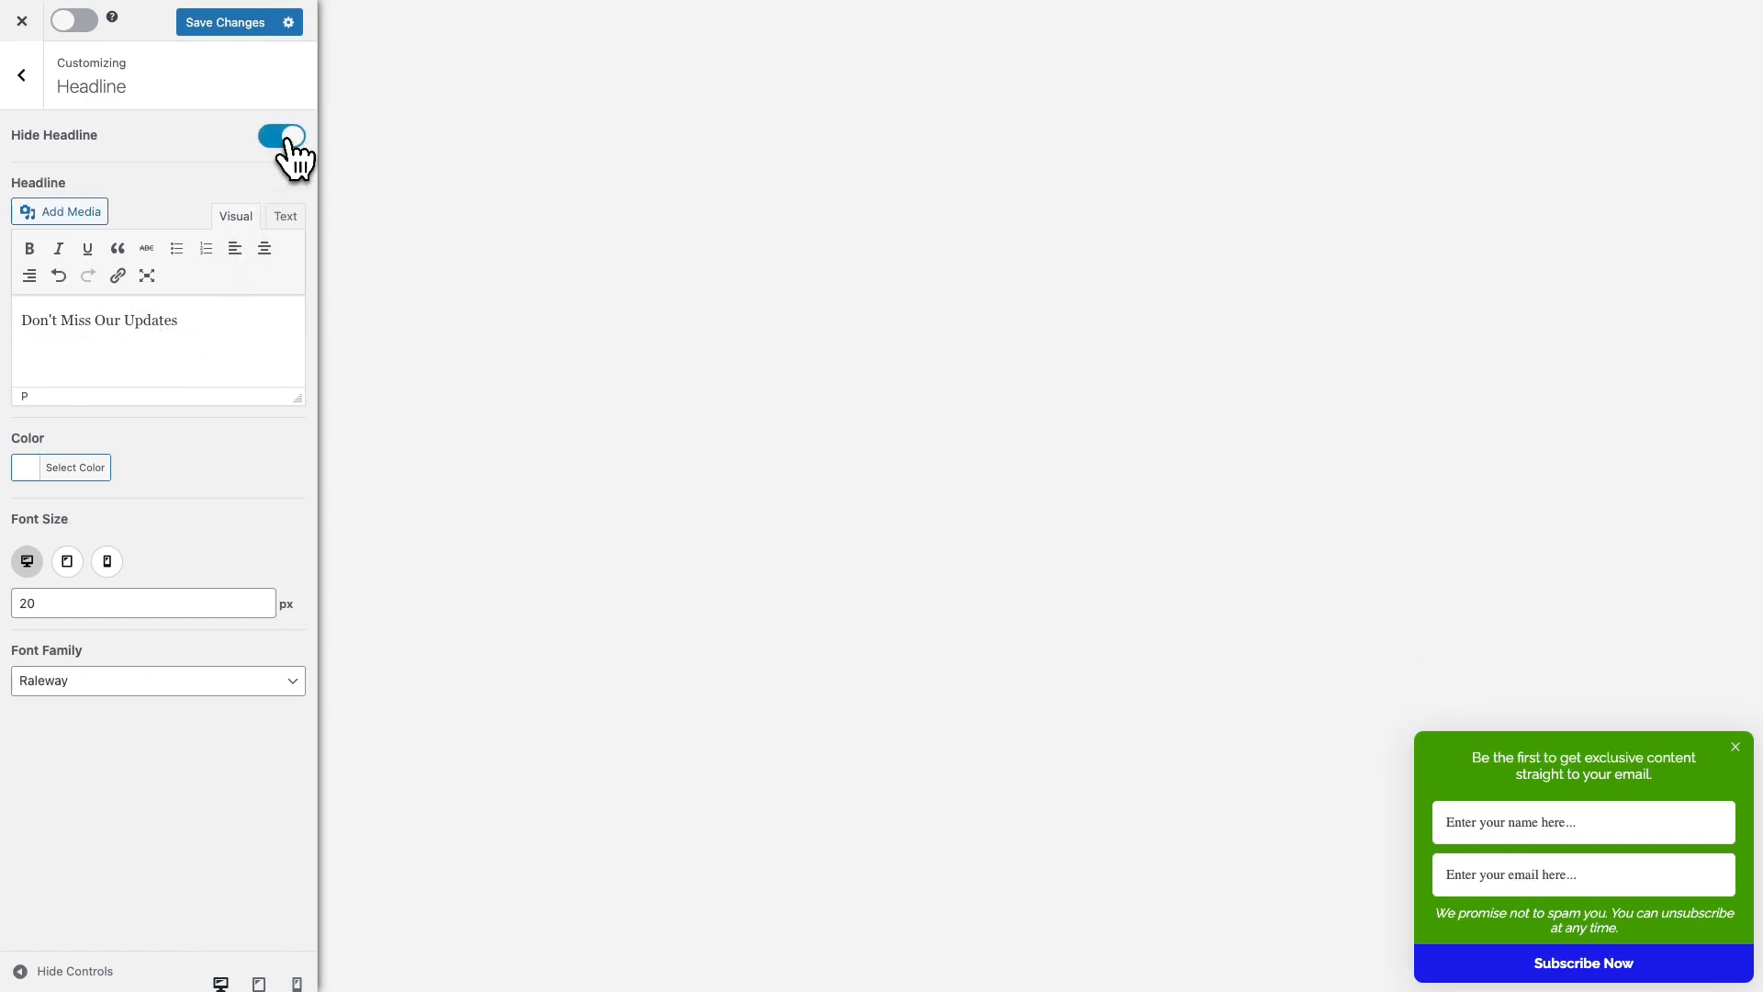
{"action": "left_click", "coordinate": [280, 137]}
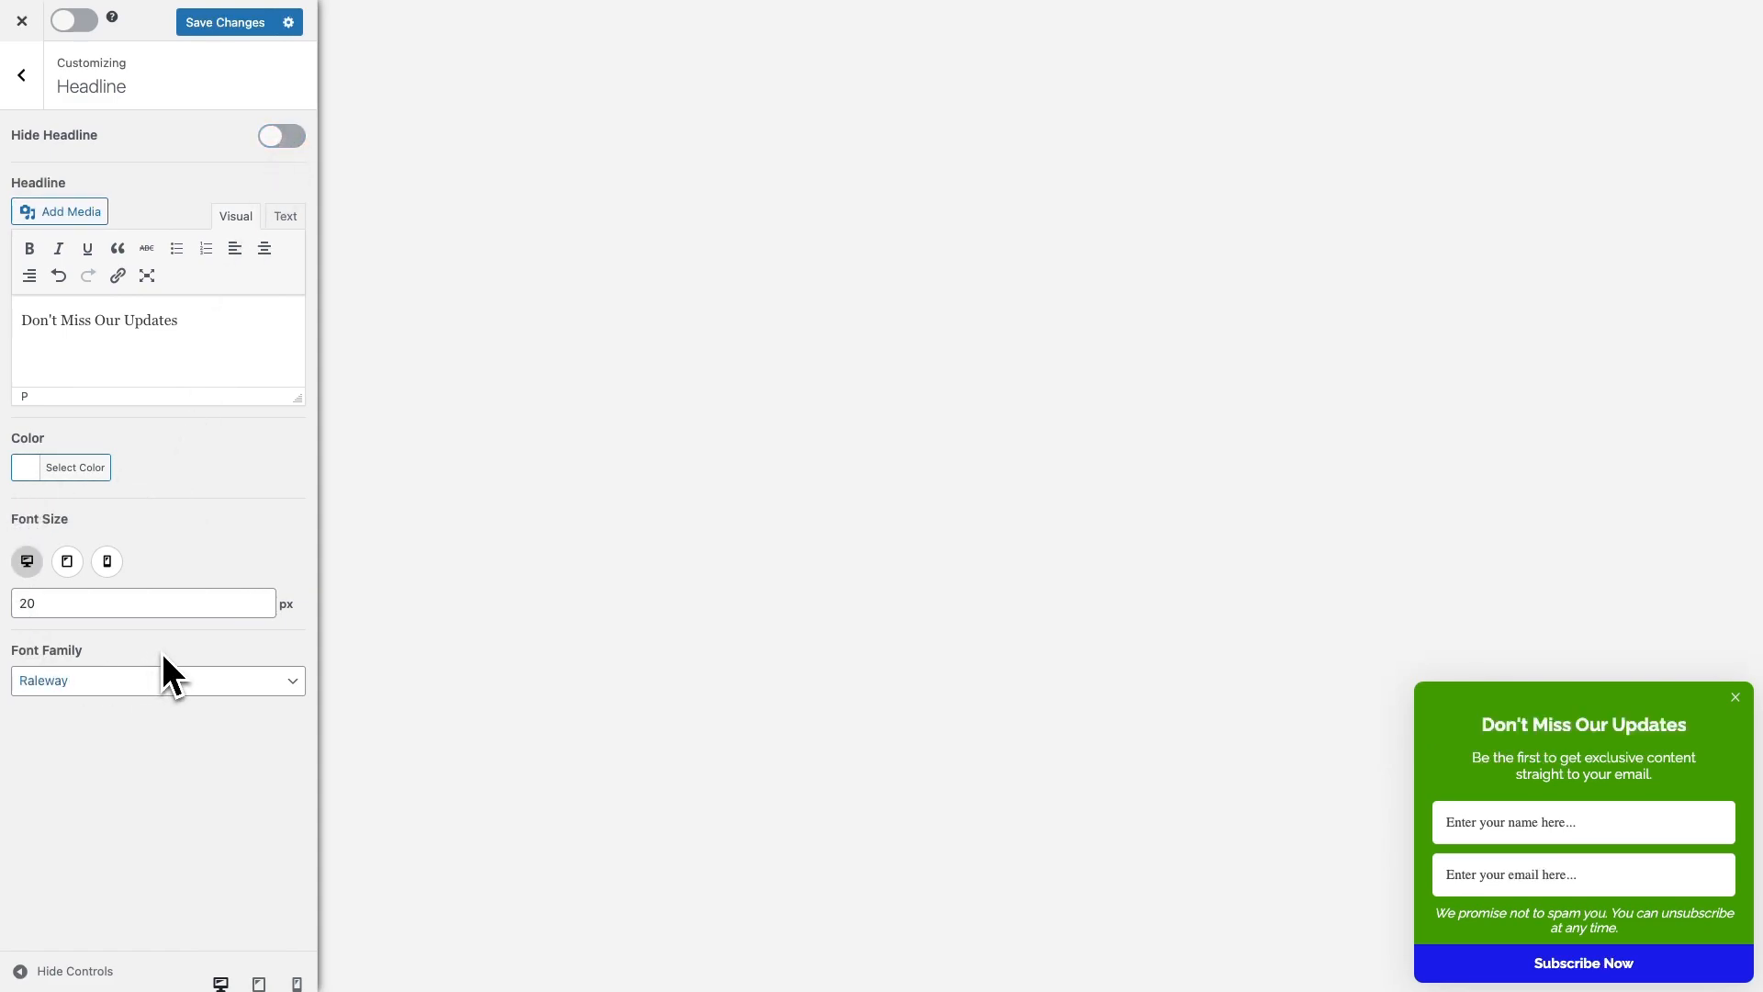
Review the description text, then move on to the form Fields settings
{"action": "left_click", "coordinate": [1551, 766]}
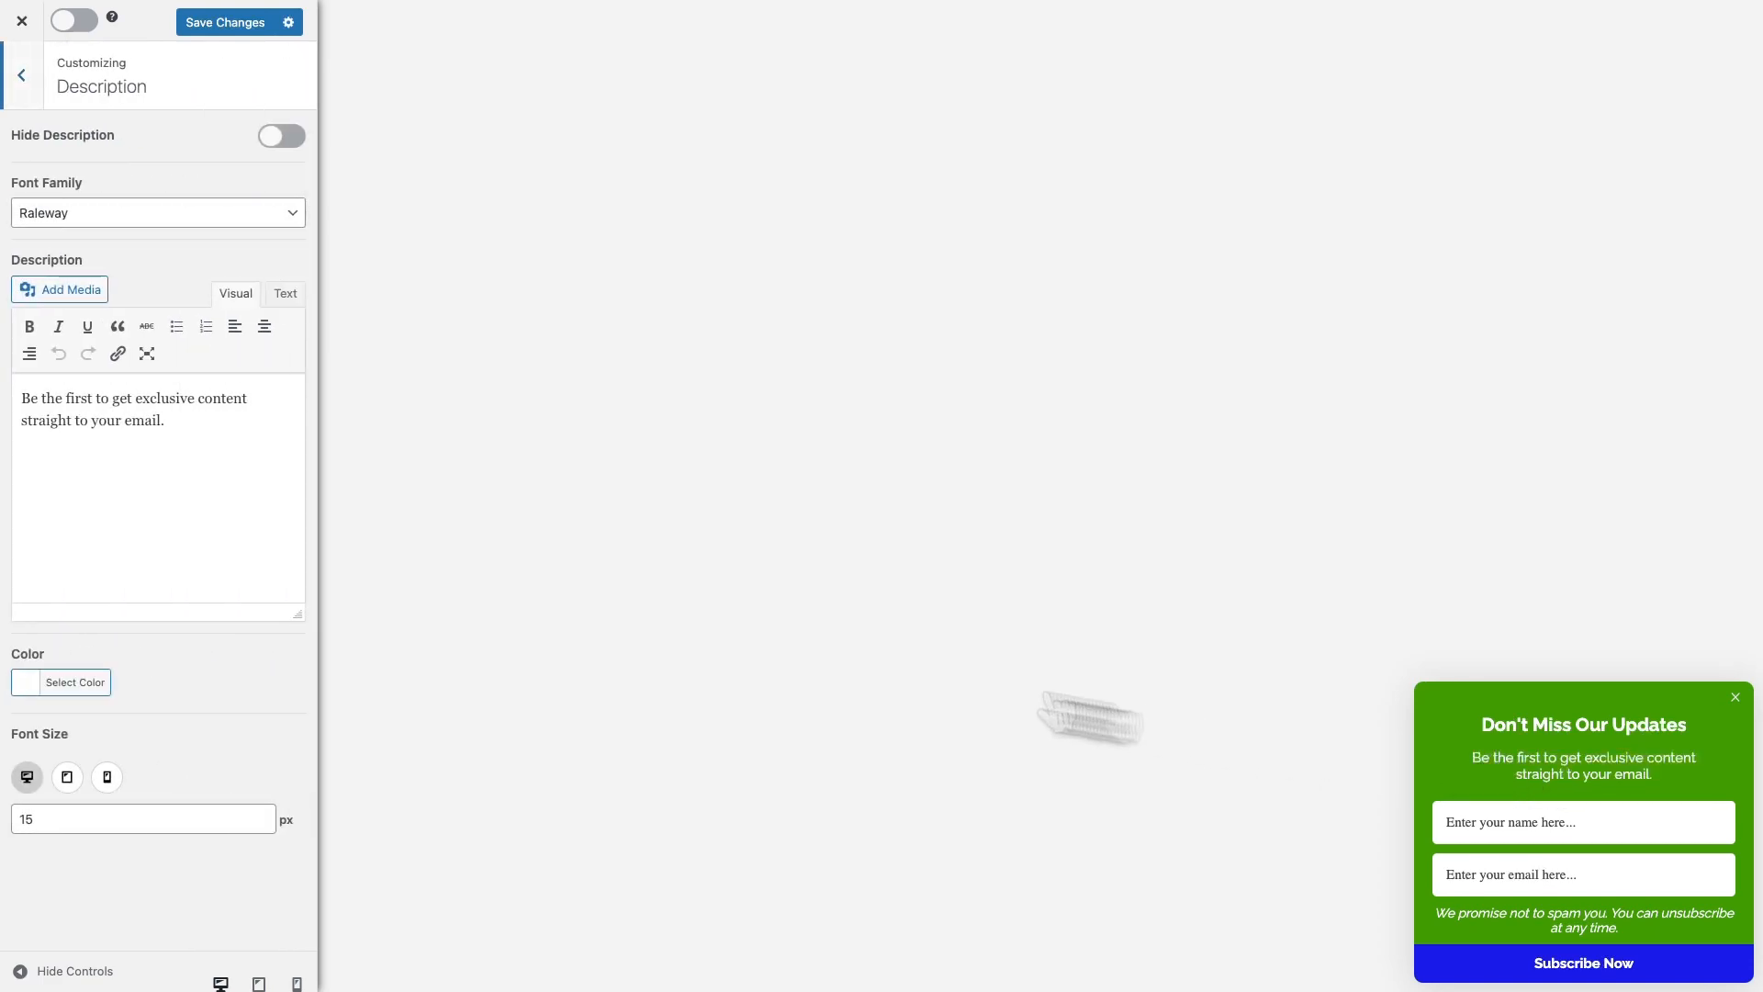
{"action": "left_click", "coordinate": [165, 420]}
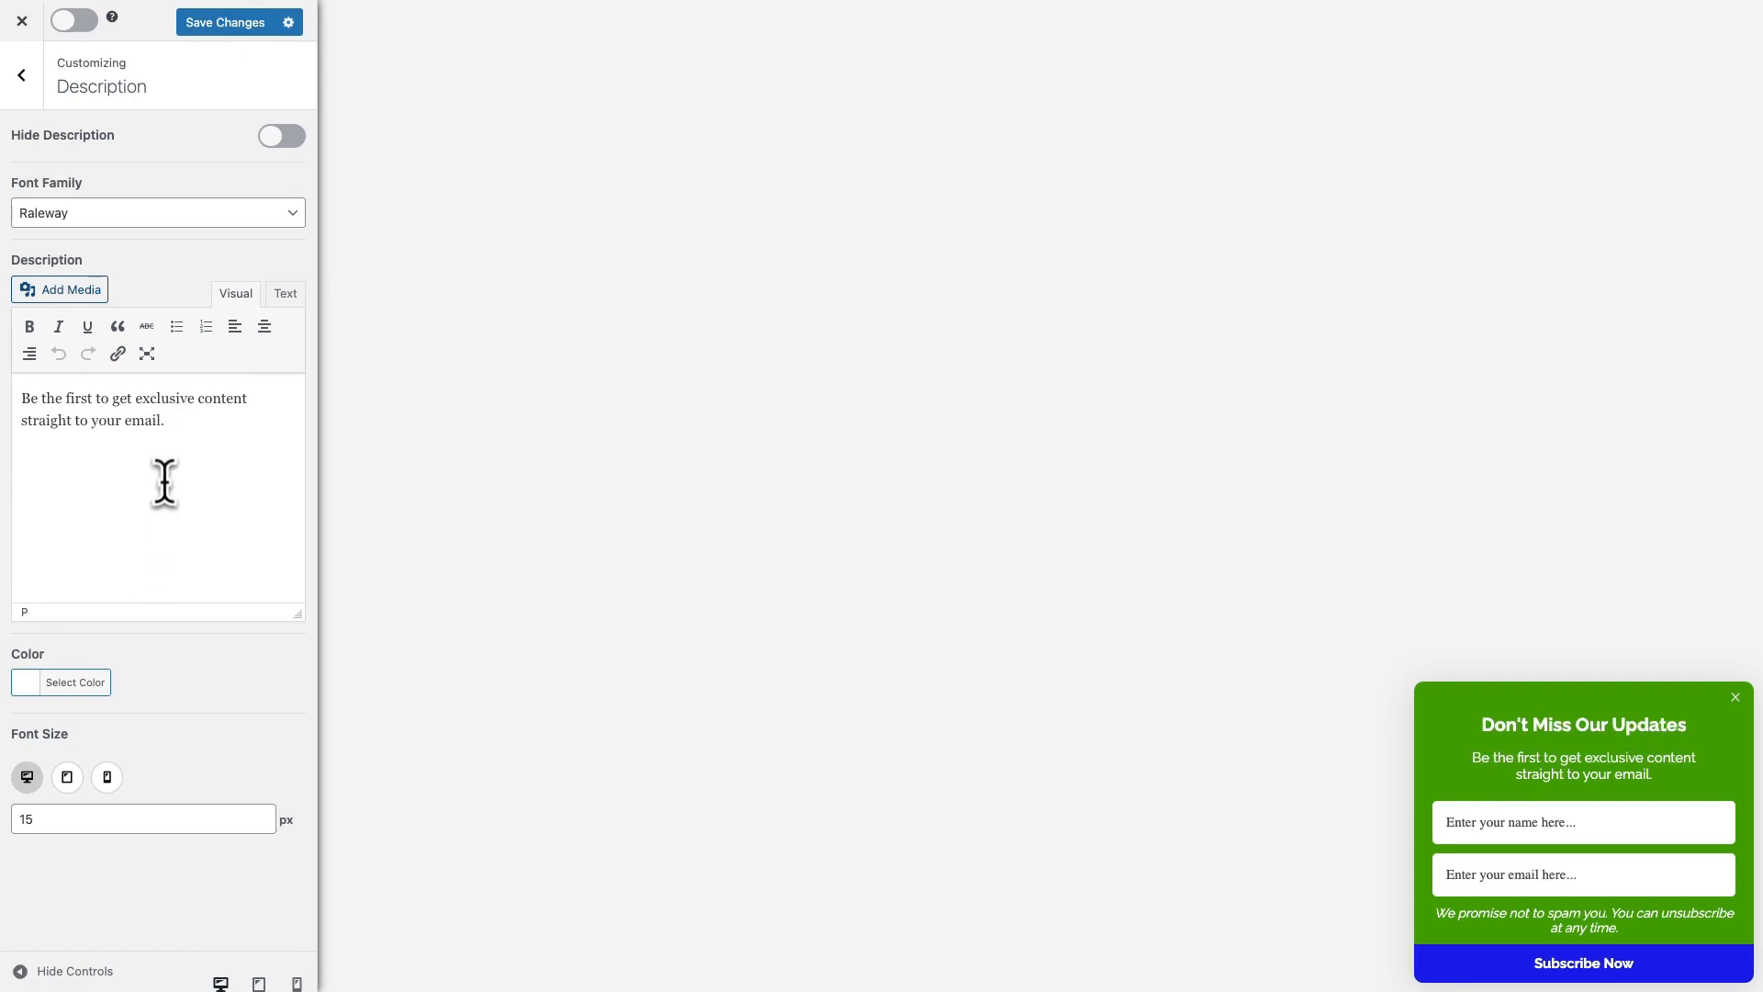
{"action": "left_click", "coordinate": [1589, 839]}
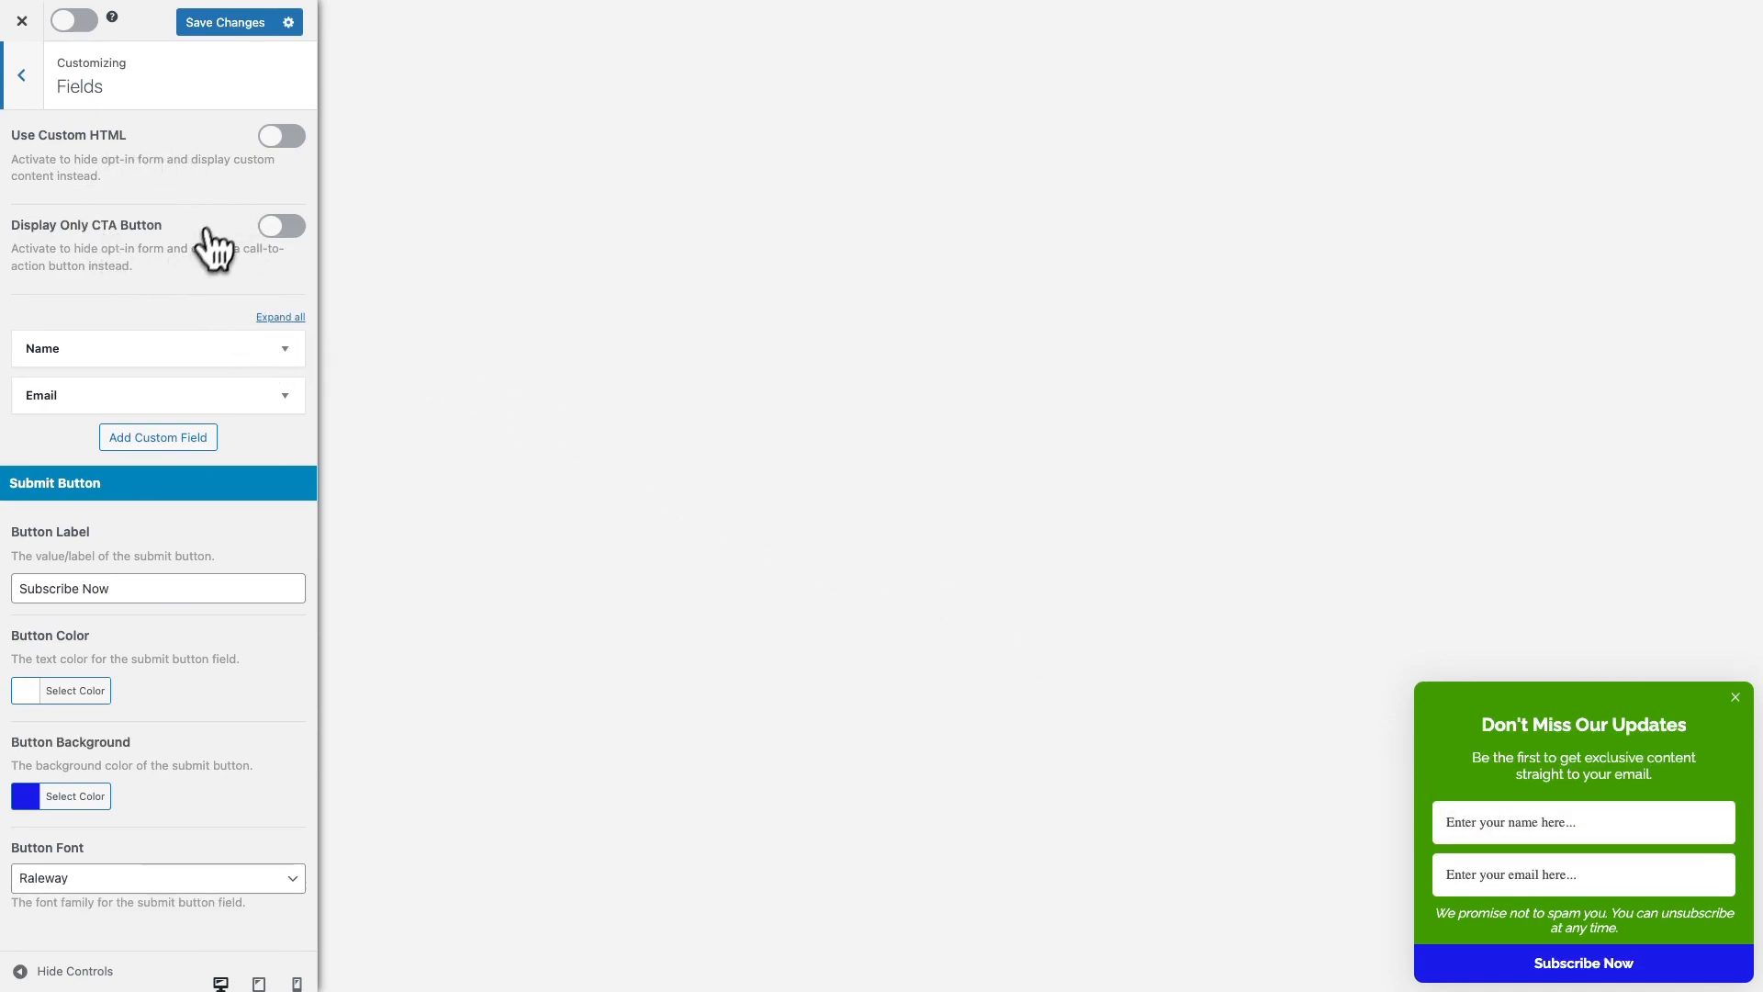
Try custom HTML and button-only modes, then return to the name and email form
{"action": "left_click", "coordinate": [281, 137]}
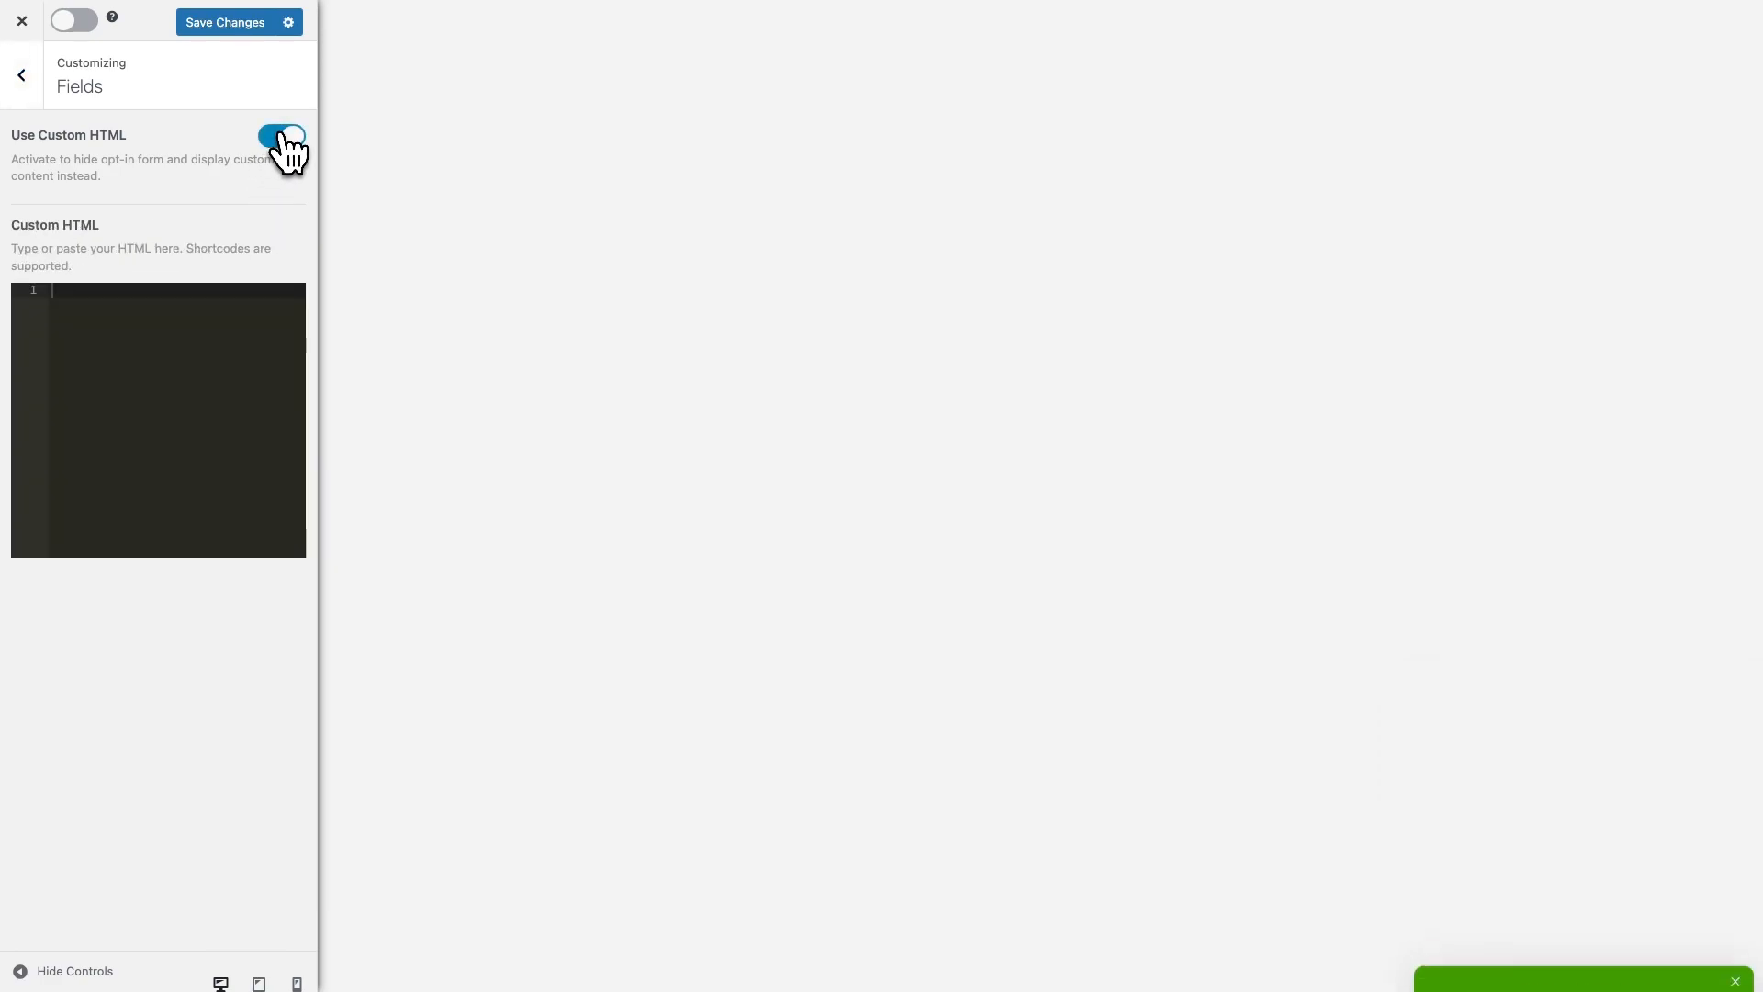
{"action": "left_click", "coordinate": [292, 137]}
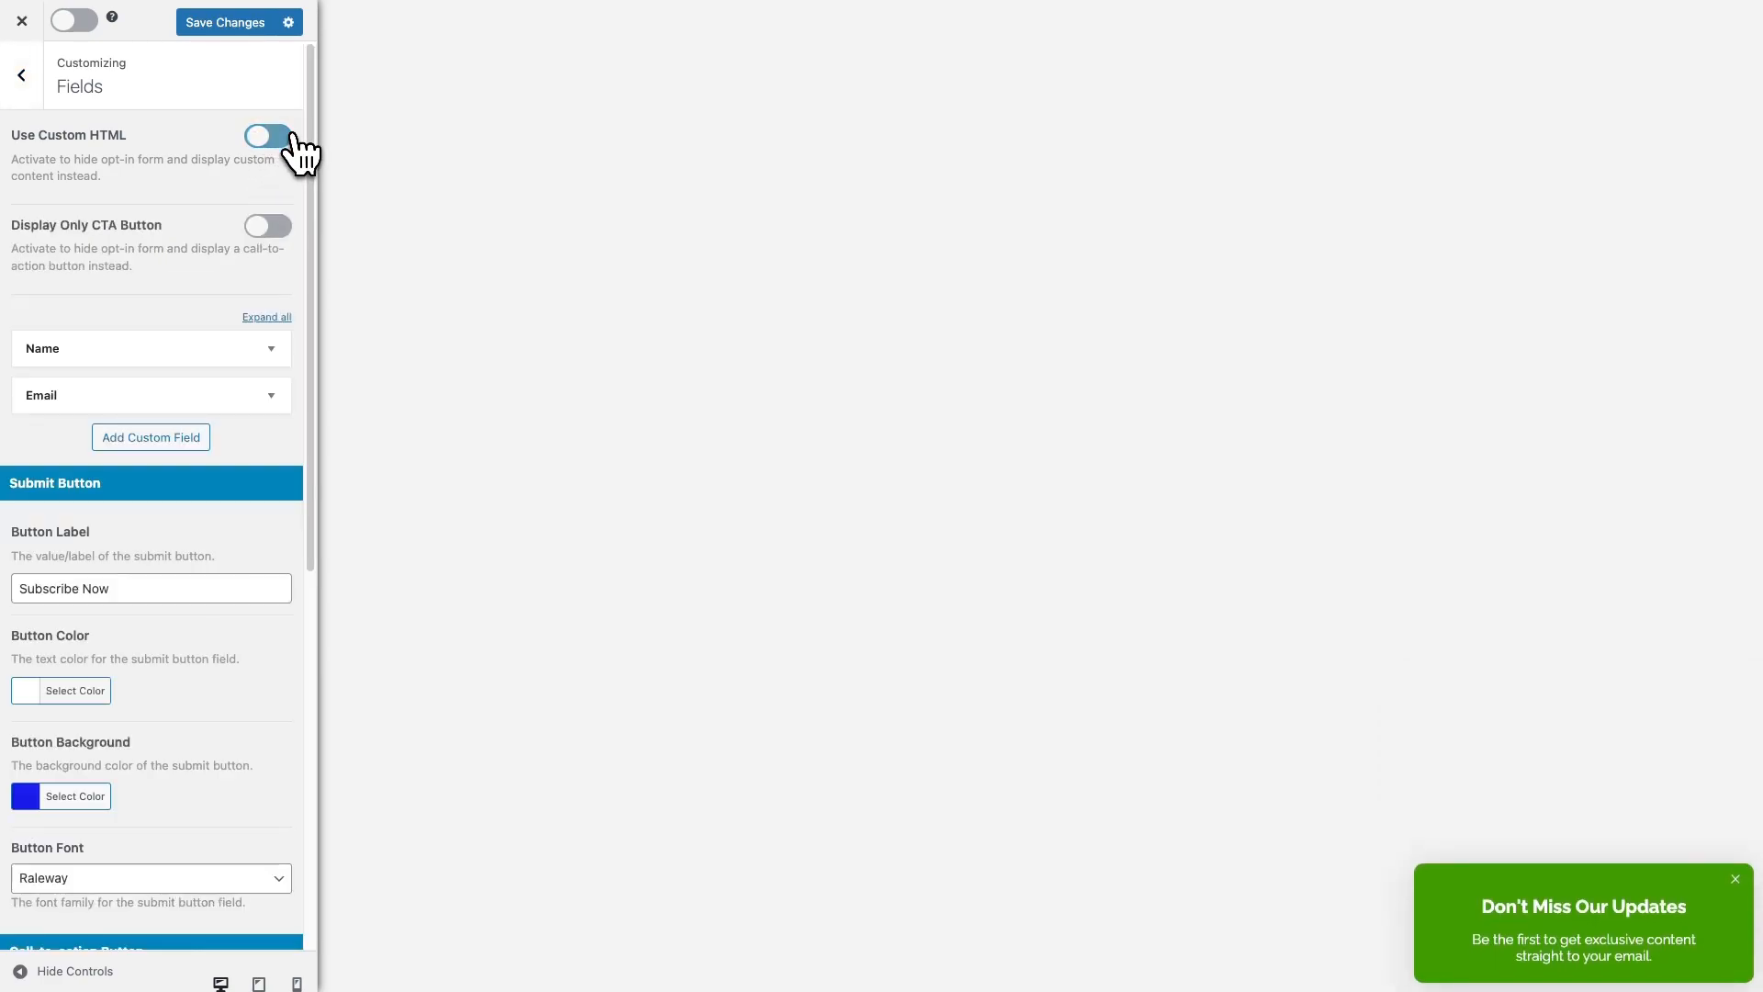
{"action": "left_click", "coordinate": [278, 228]}
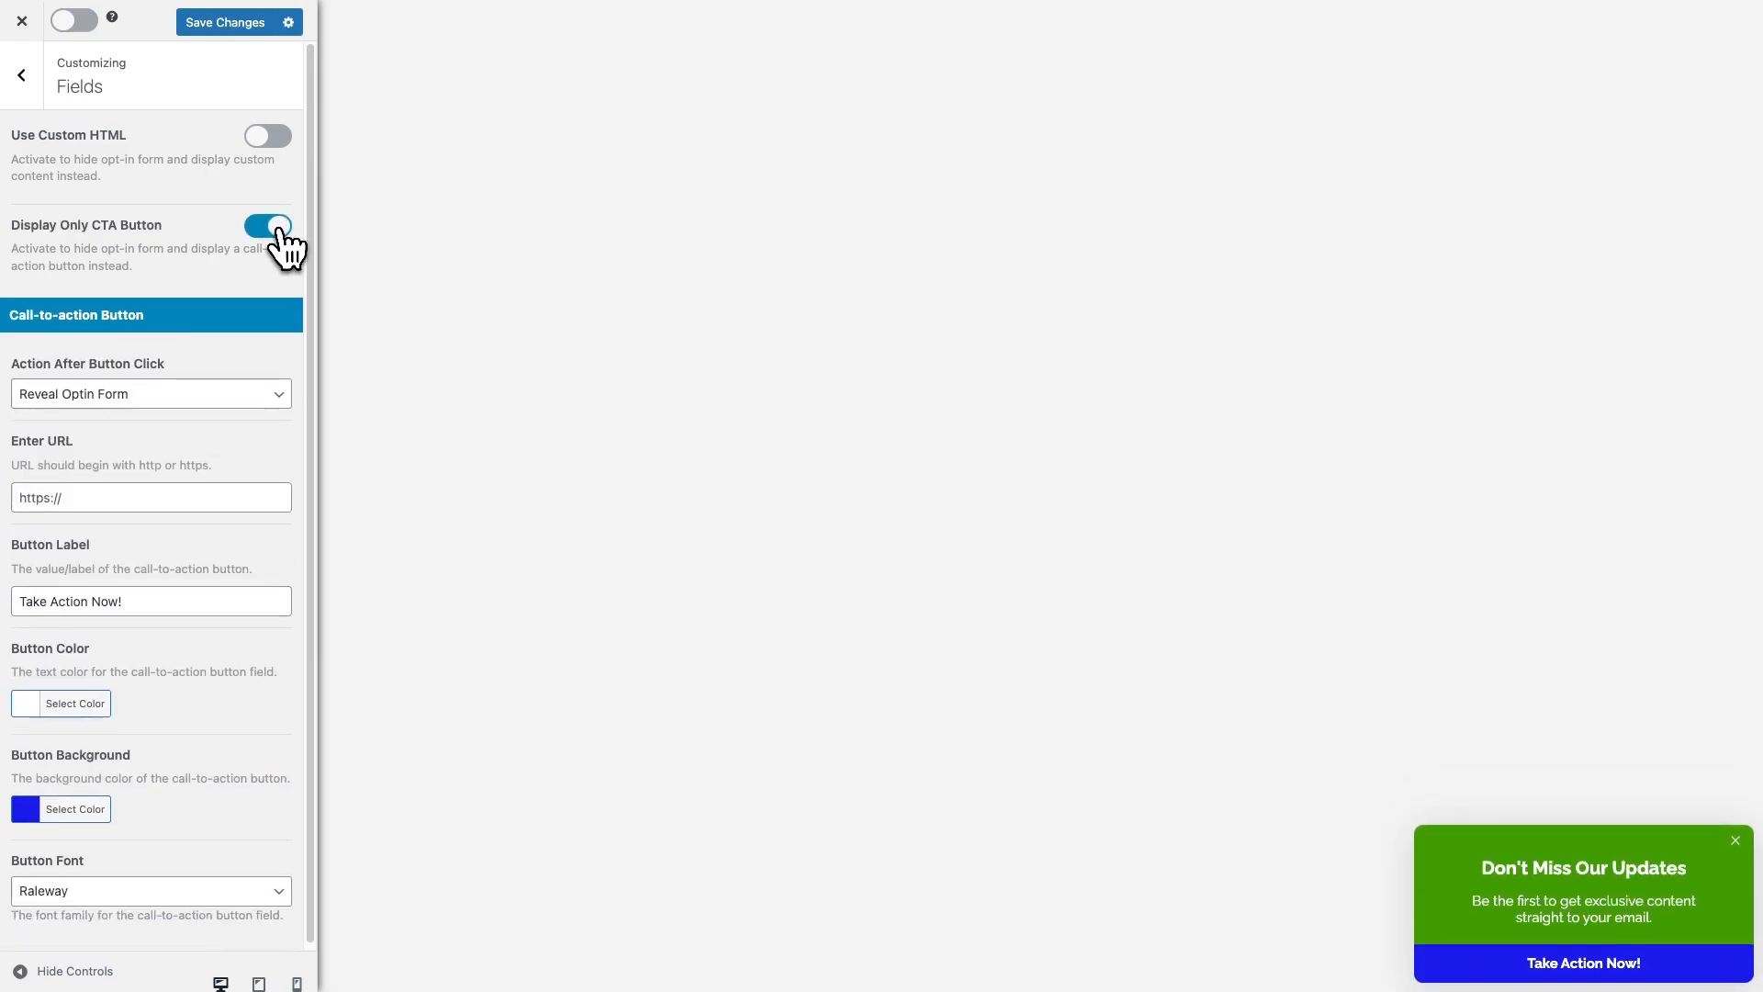
{"action": "left_click", "coordinate": [278, 227]}
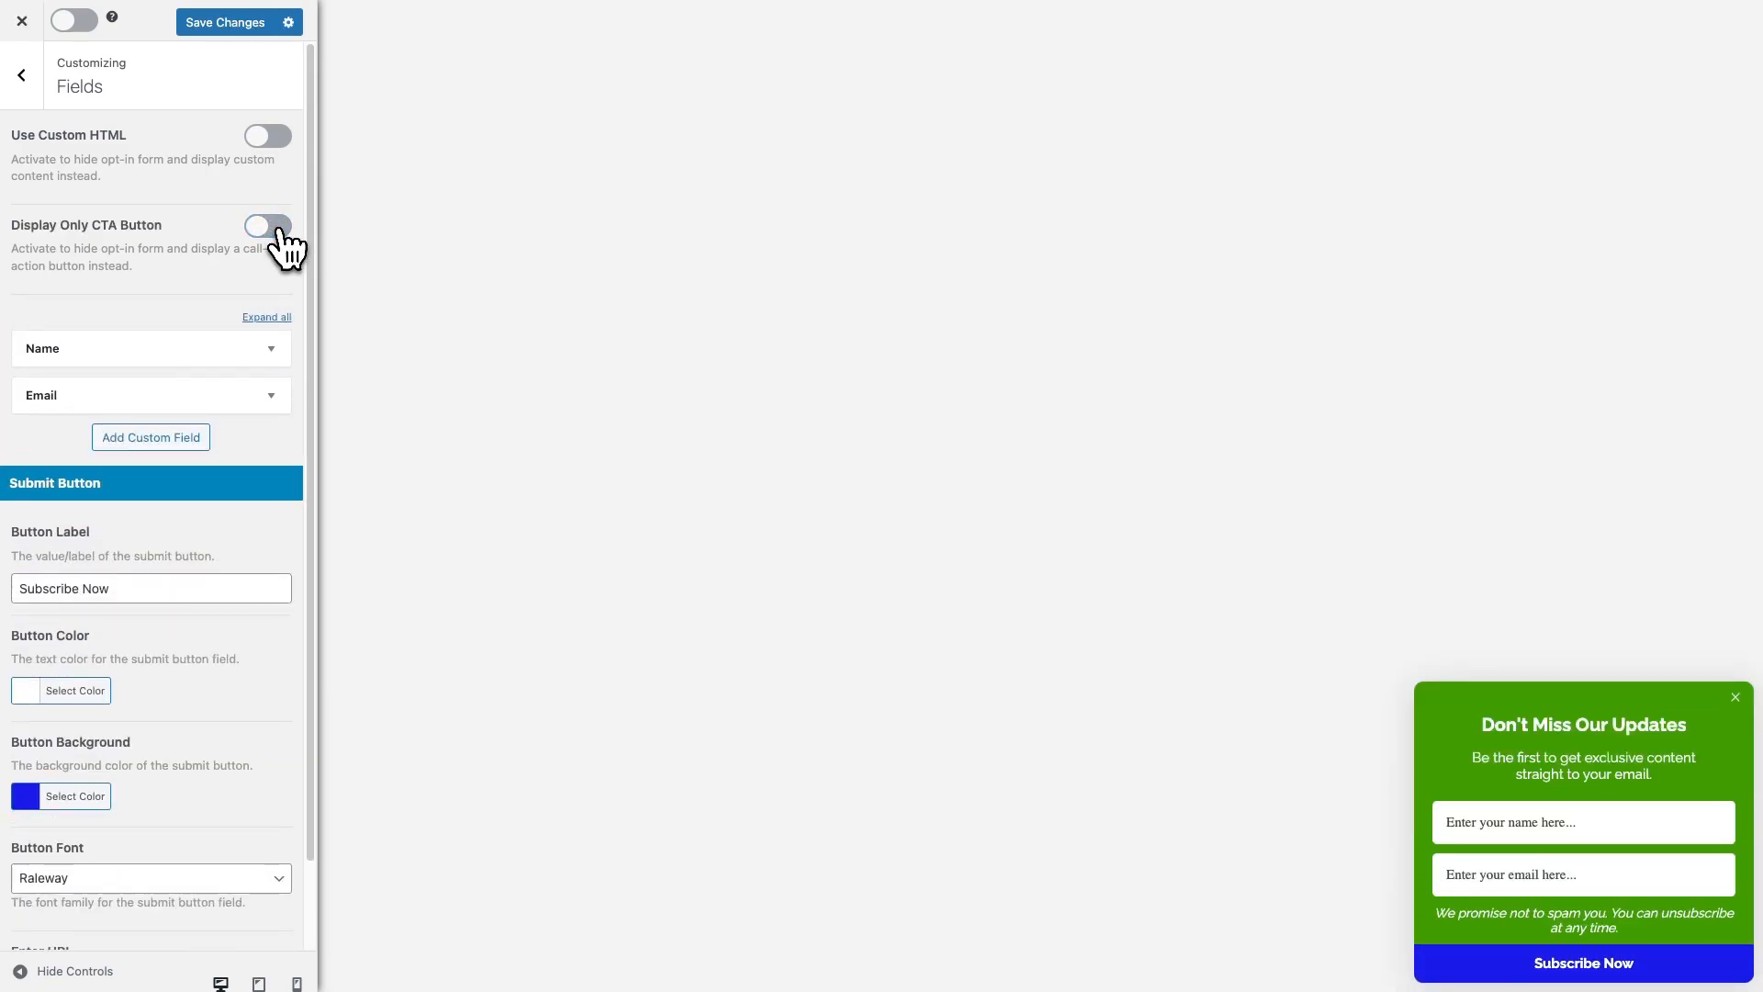
Change the name field placeholder to 'Enter your full name', keeping the Palatino font
{"action": "left_click", "coordinate": [272, 335]}
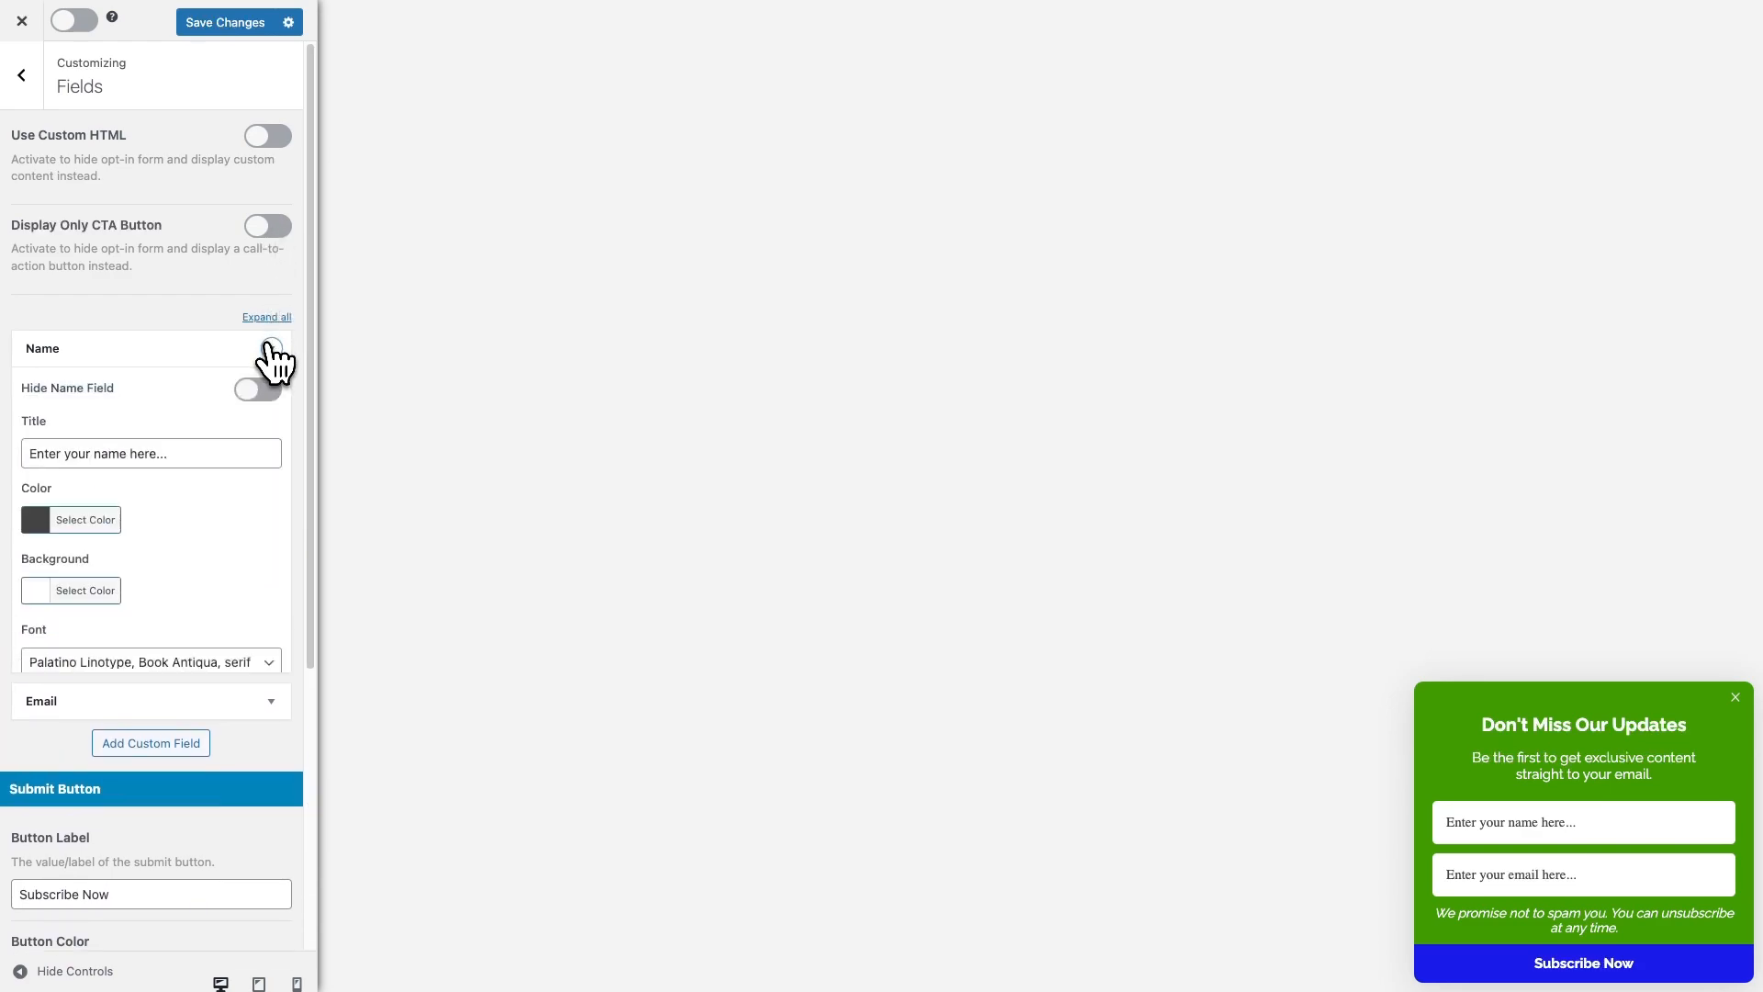
{"action": "left_click", "coordinate": [250, 395]}
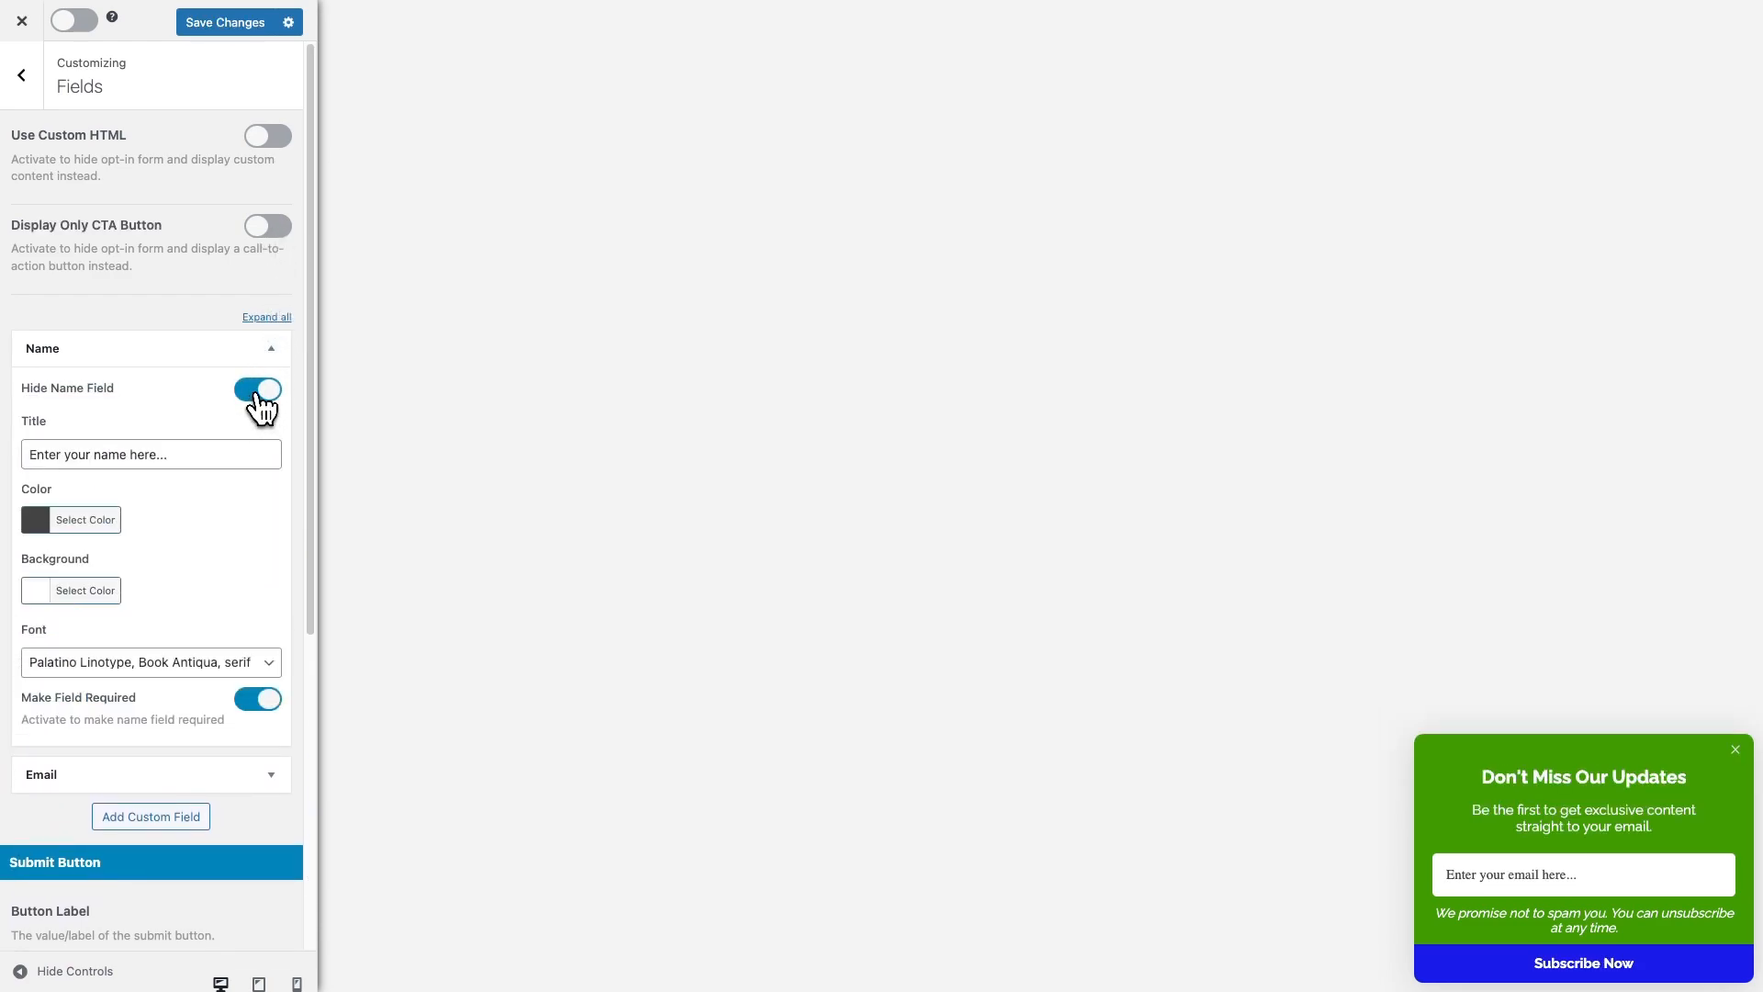
{"action": "left_click", "coordinate": [257, 391]}
{"action": "left_click", "coordinate": [163, 455]}
{"action": "left_click_drag", "start_coordinate": [169, 454], "coordinate": [128, 454]}
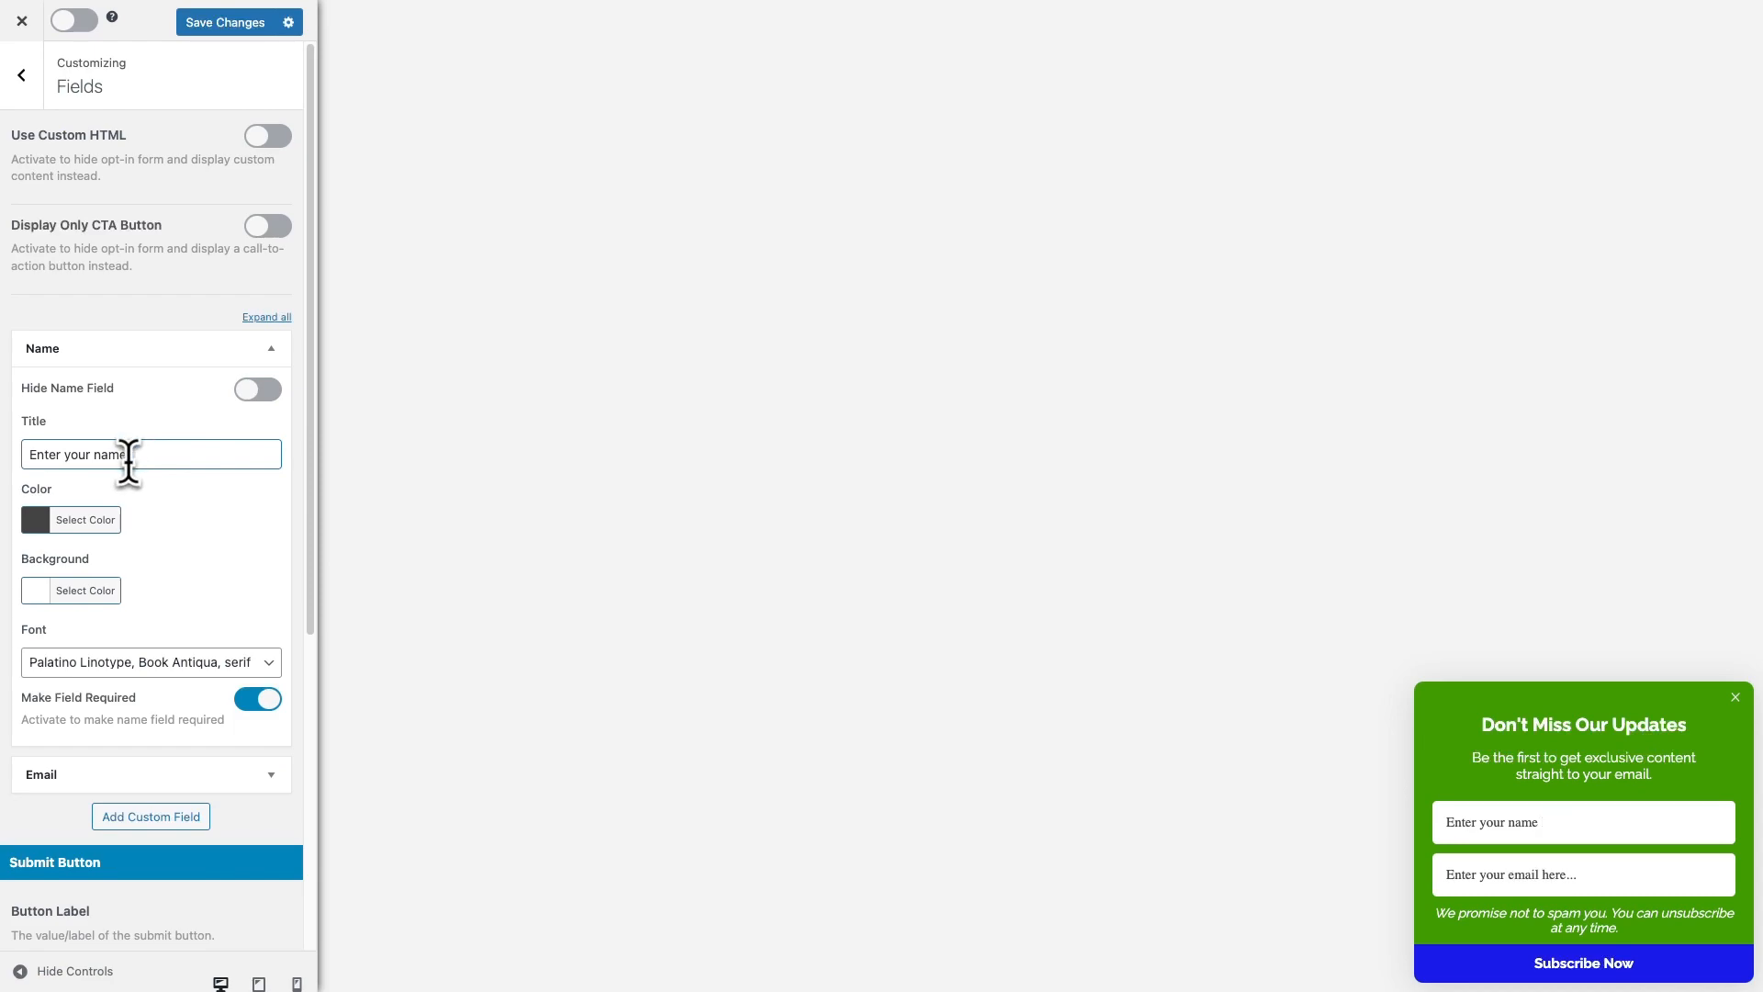
{"action": "type", "text": "ull"}
{"action": "left_click", "coordinate": [152, 669]}
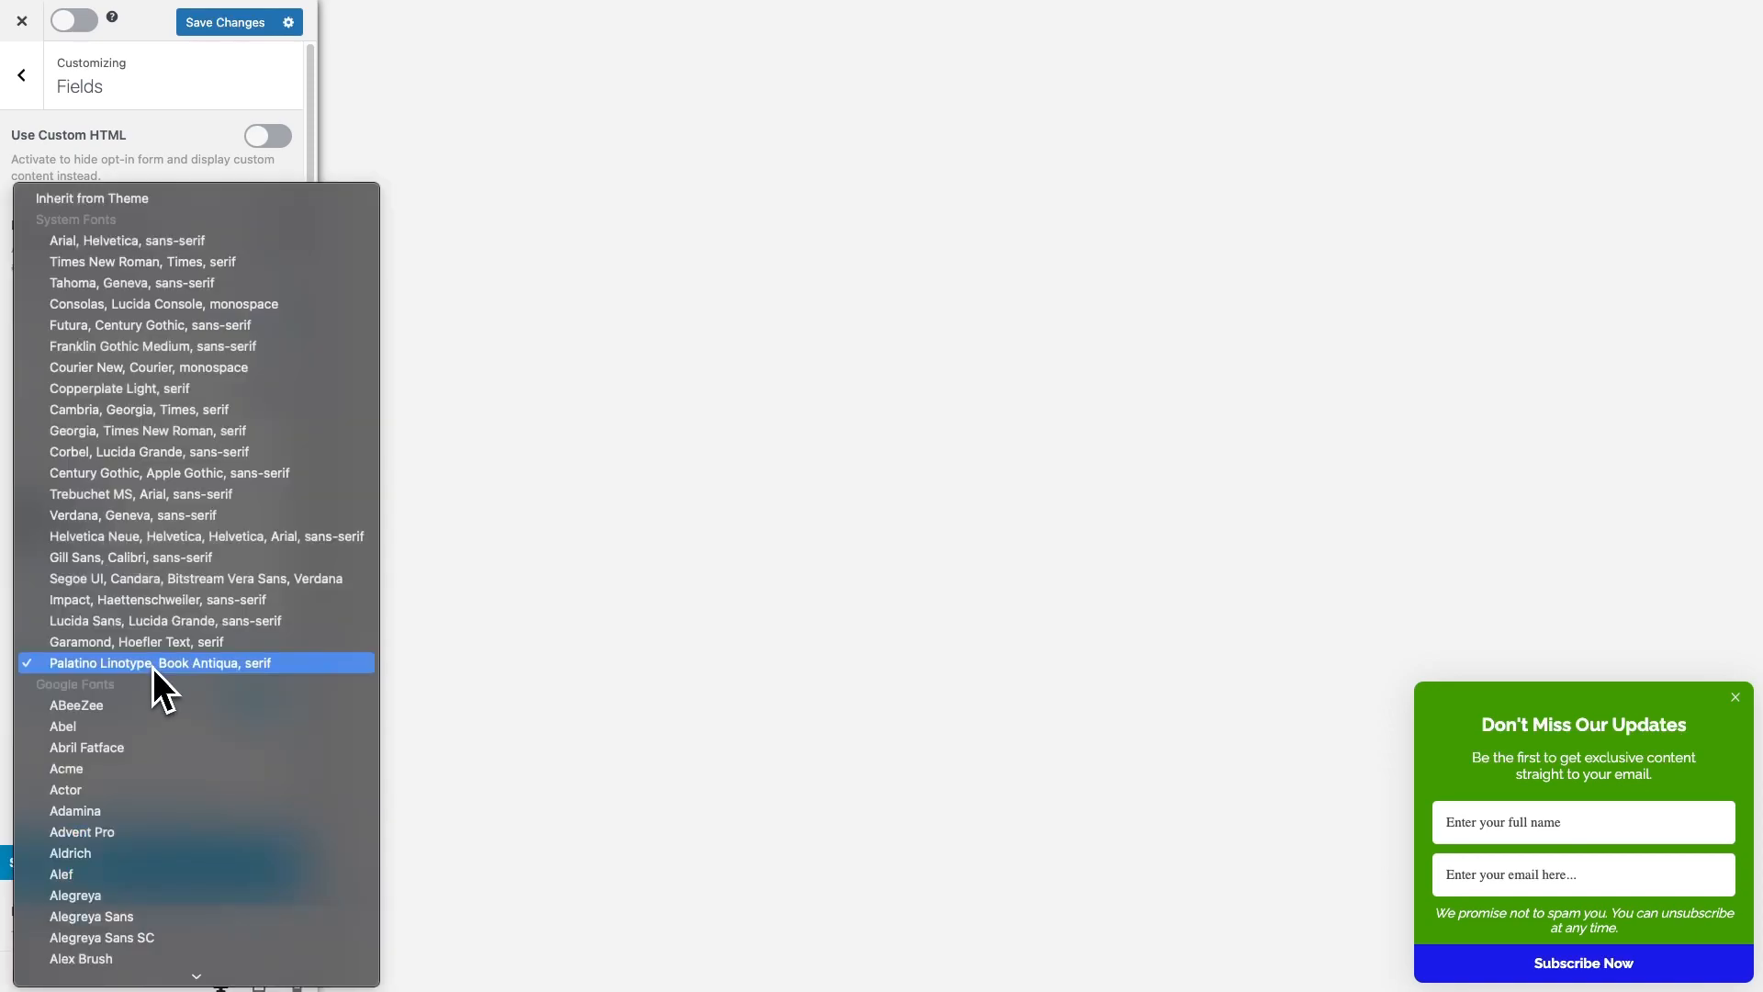
{"action": "left_click", "coordinate": [9, 699]}
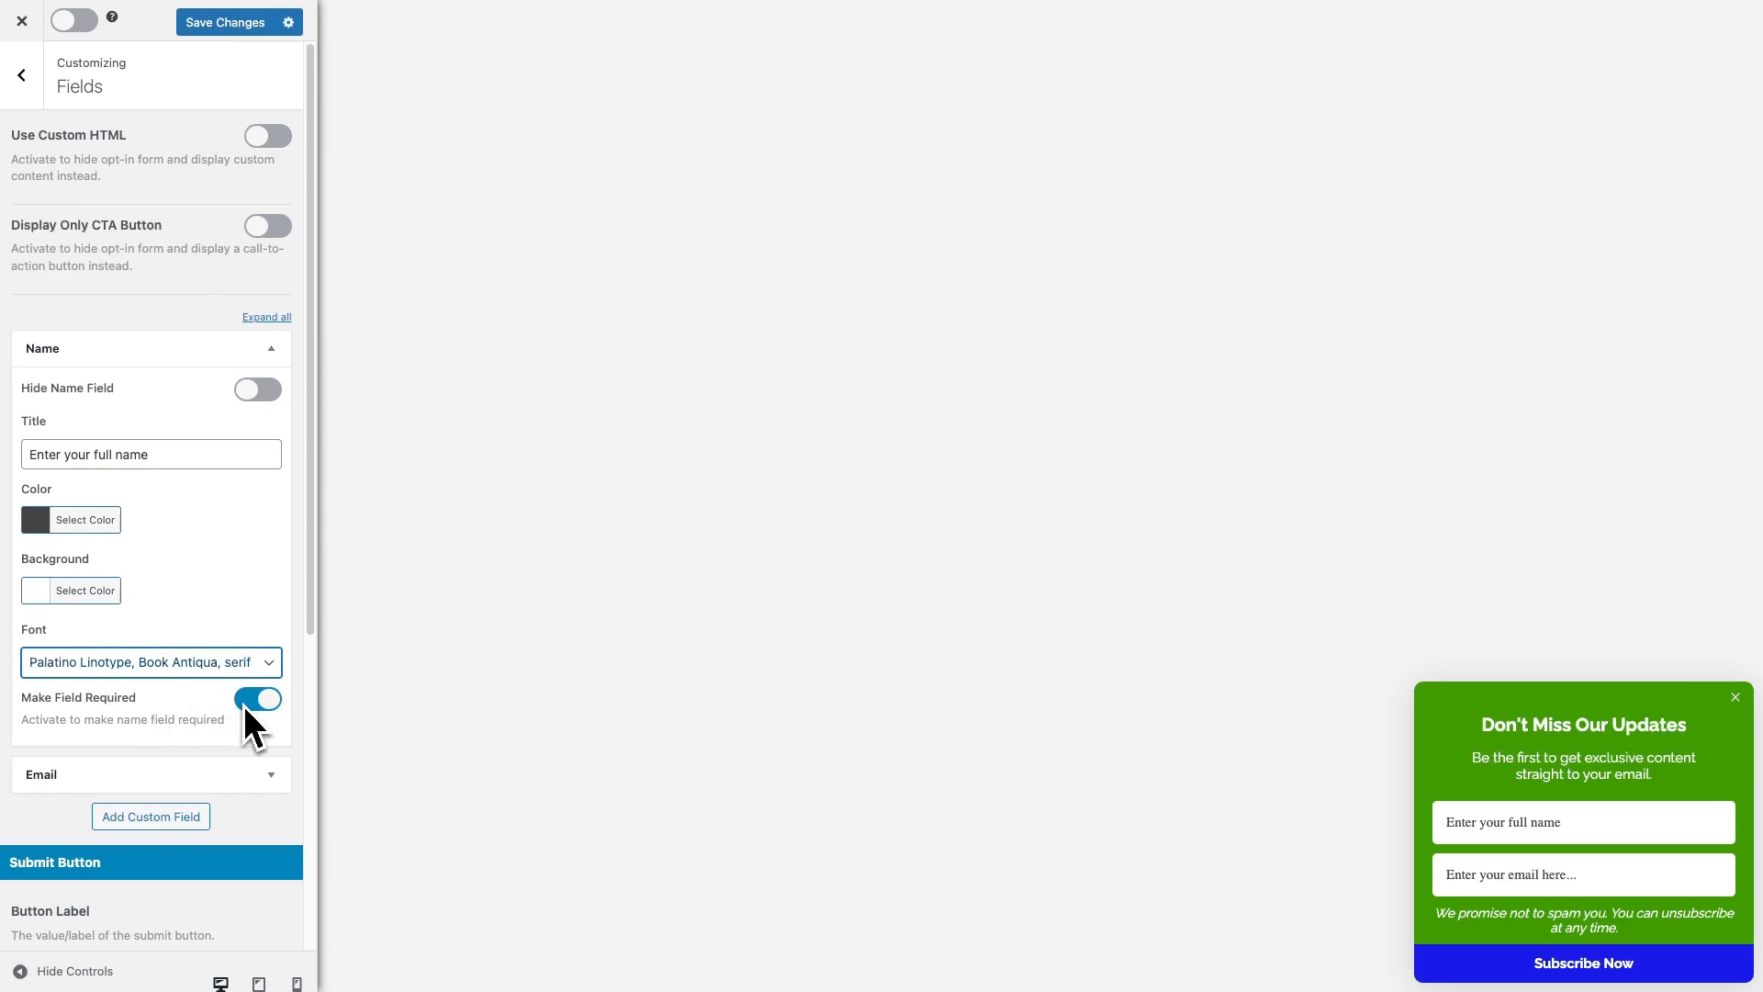
{"action": "left_click", "coordinate": [271, 348]}
Change the email field placeholder to 'Enter your email address'
{"action": "left_click", "coordinate": [271, 395]}
{"action": "left_click", "coordinate": [168, 468]}
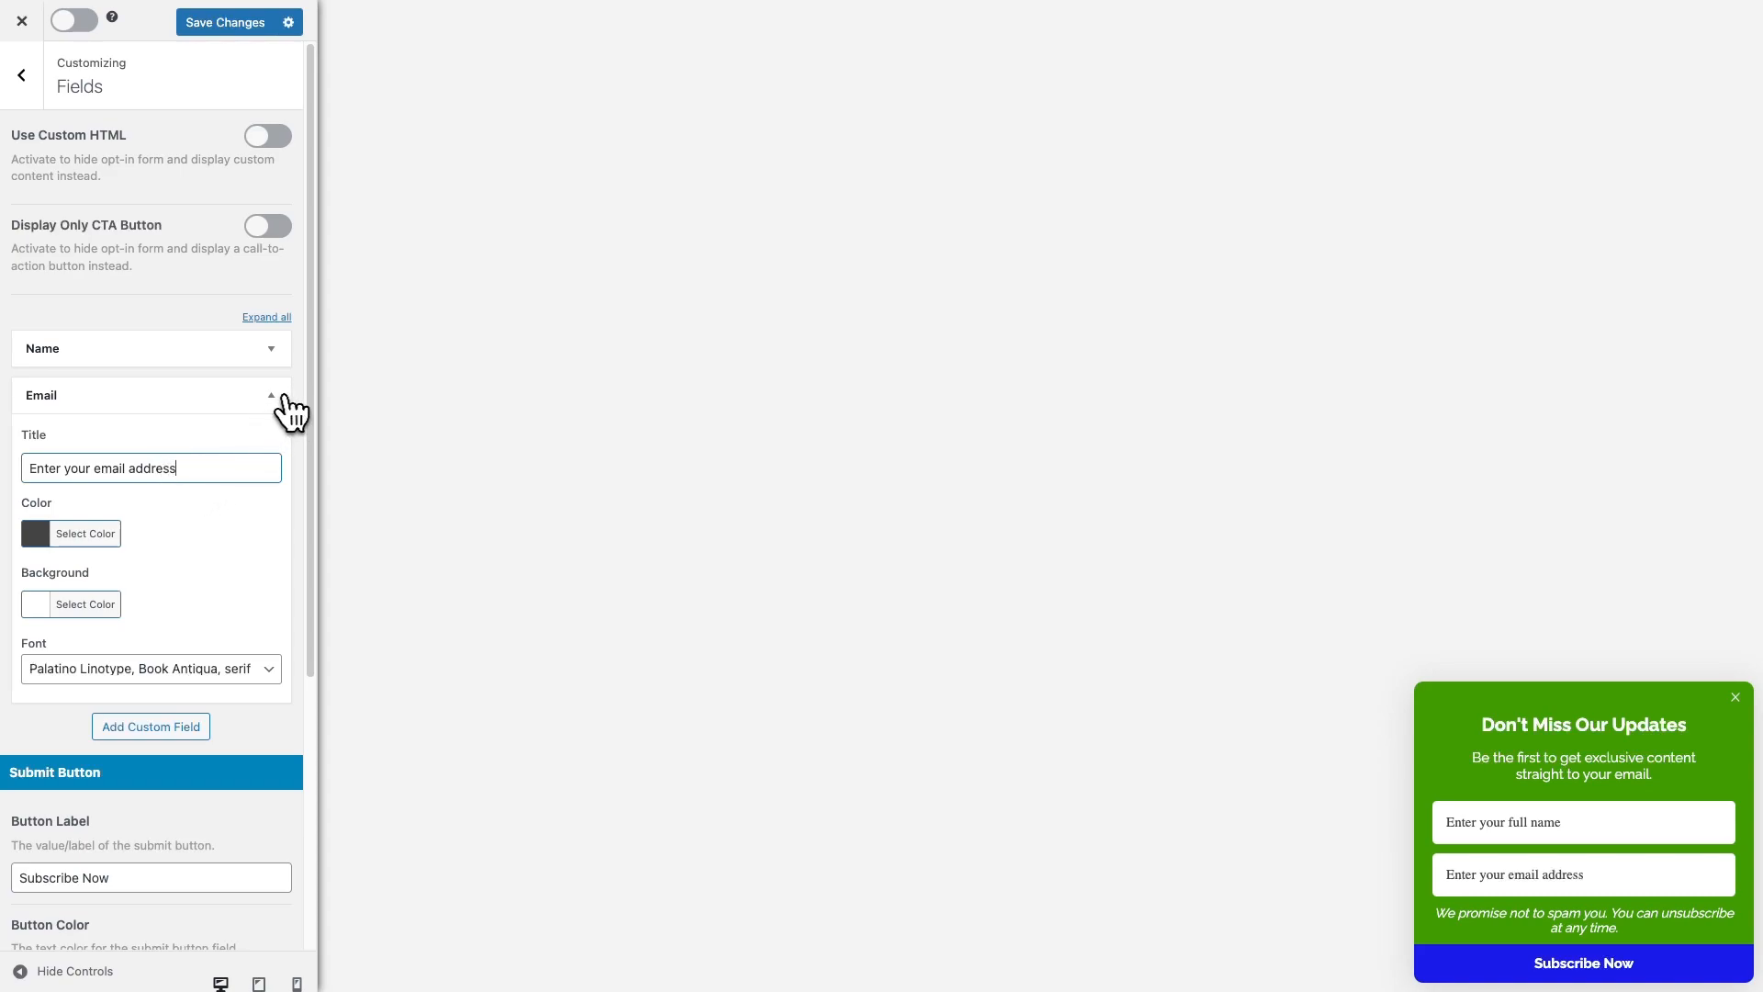
{"action": "left_click", "coordinate": [284, 397]}
Add a Text custom field titled 'test', then delete it
{"action": "left_click", "coordinate": [174, 439]}
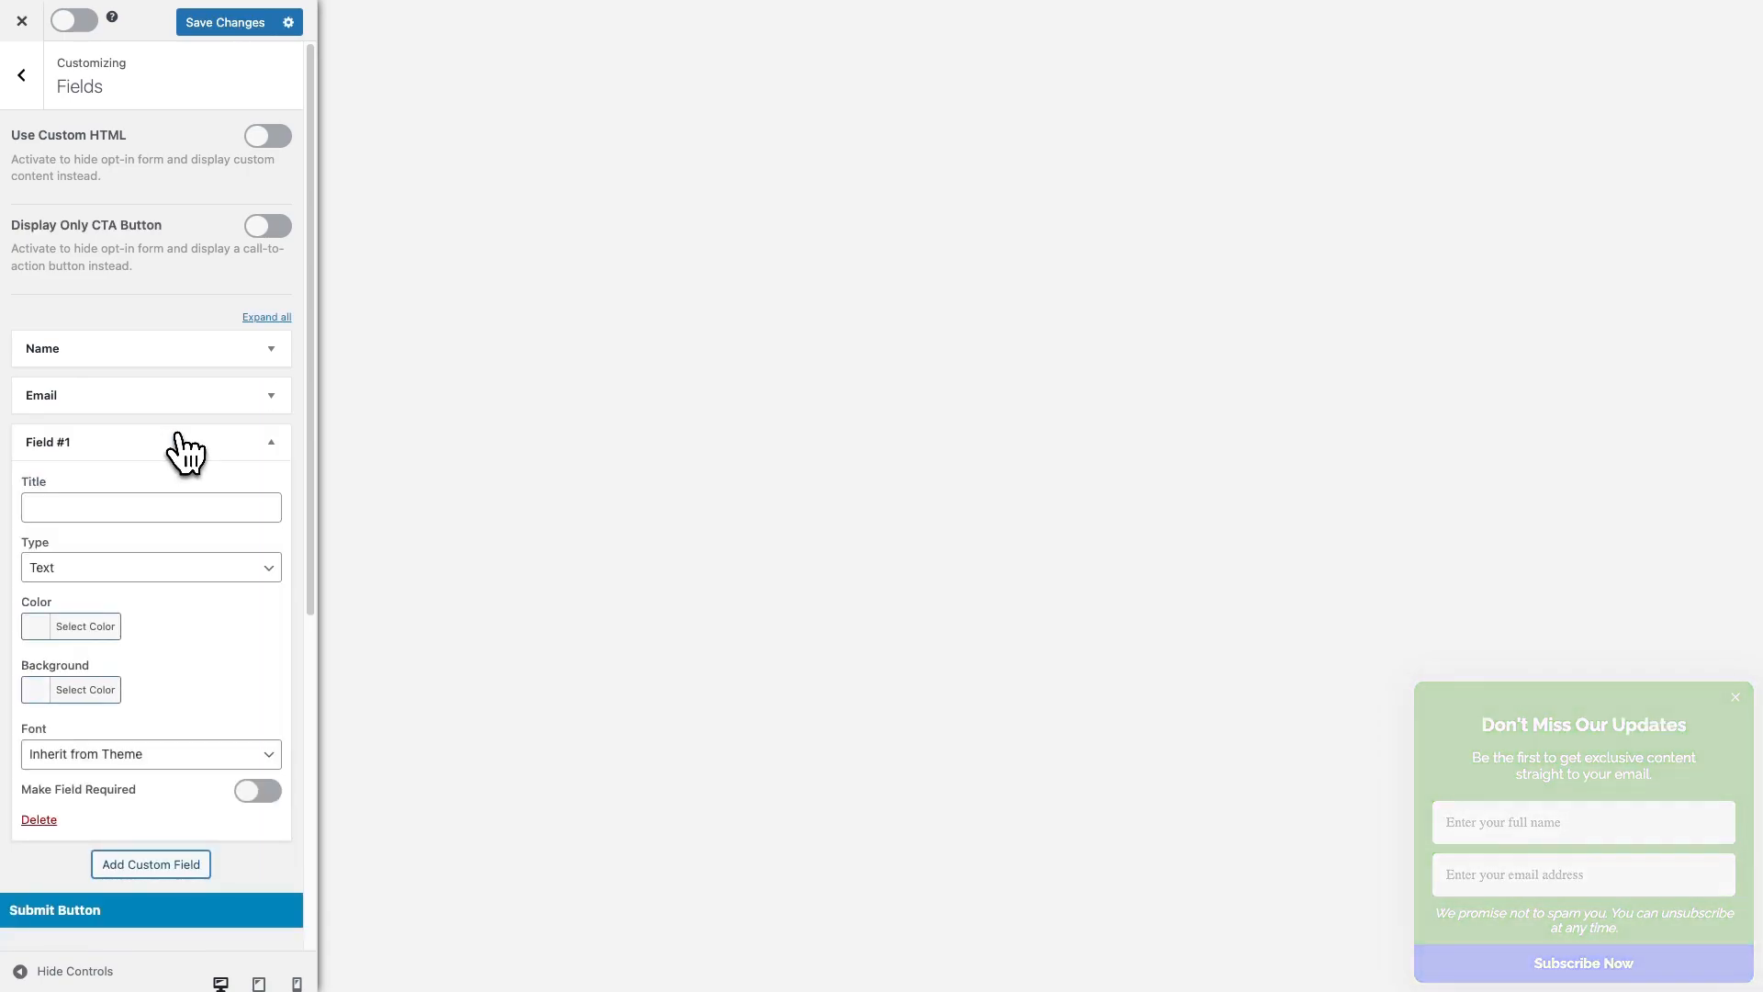
{"action": "left_click", "coordinate": [124, 503]}
{"action": "type", "text": "test"}
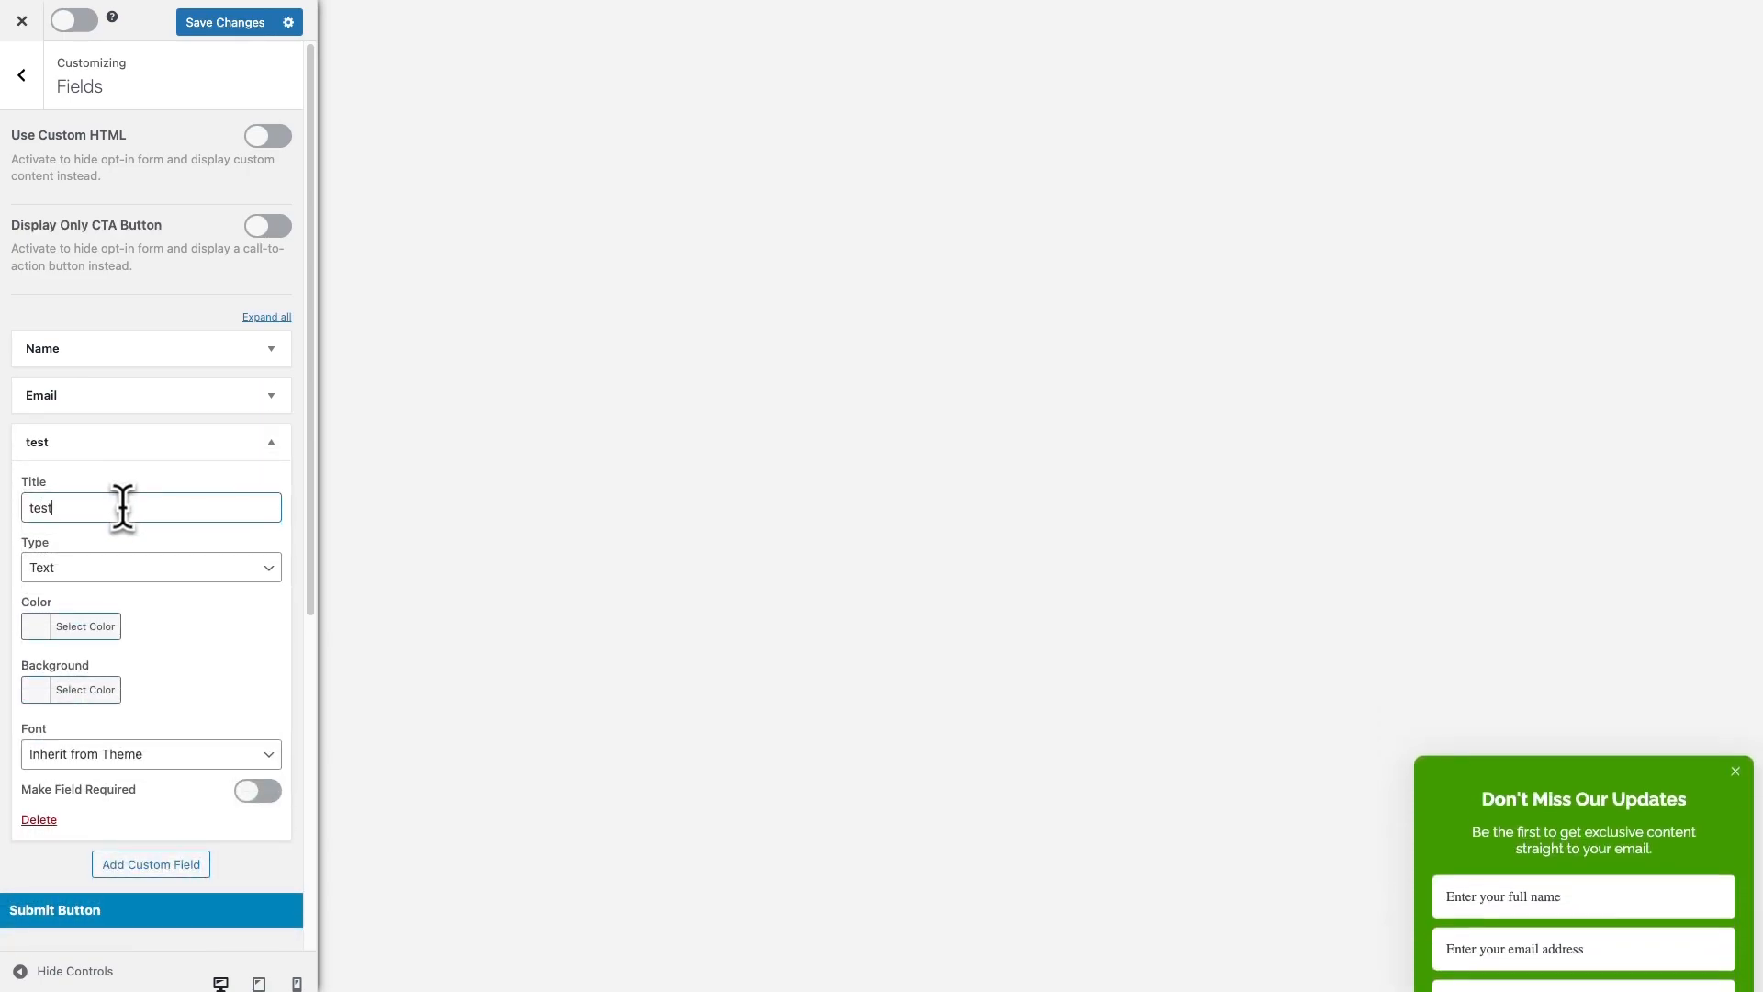
{"action": "left_click", "coordinate": [122, 568]}
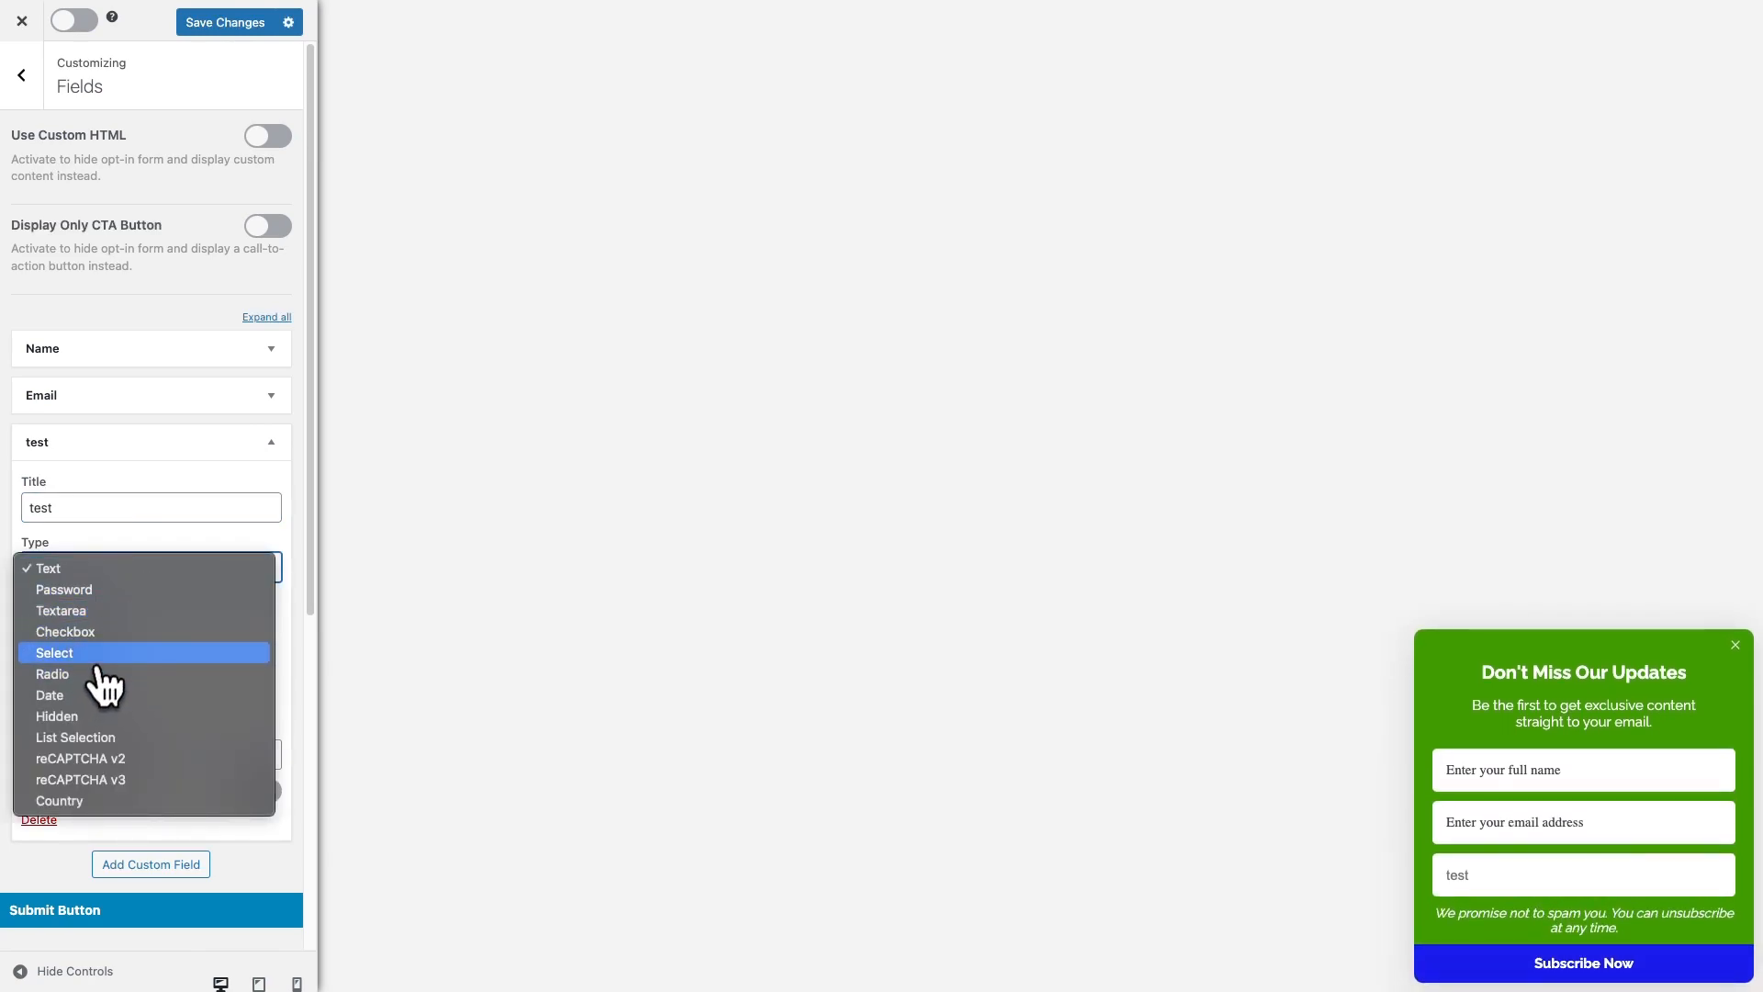
{"action": "left_click", "coordinate": [147, 564]}
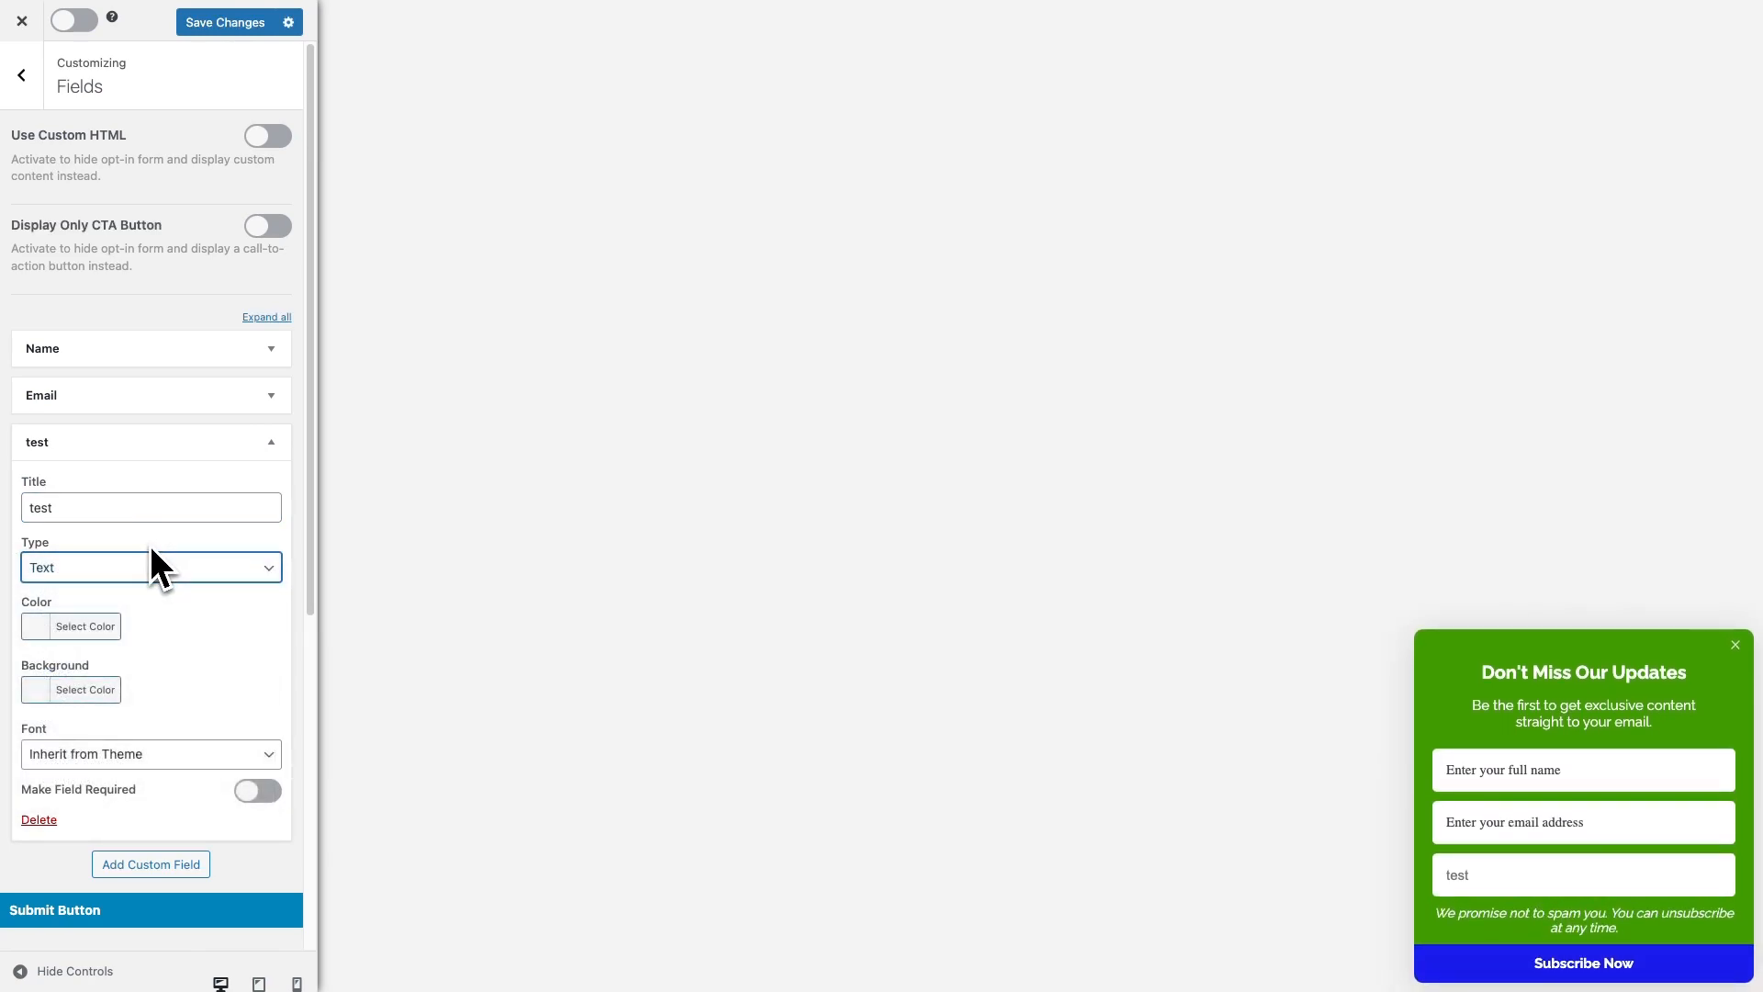
{"action": "left_click", "coordinate": [41, 820]}
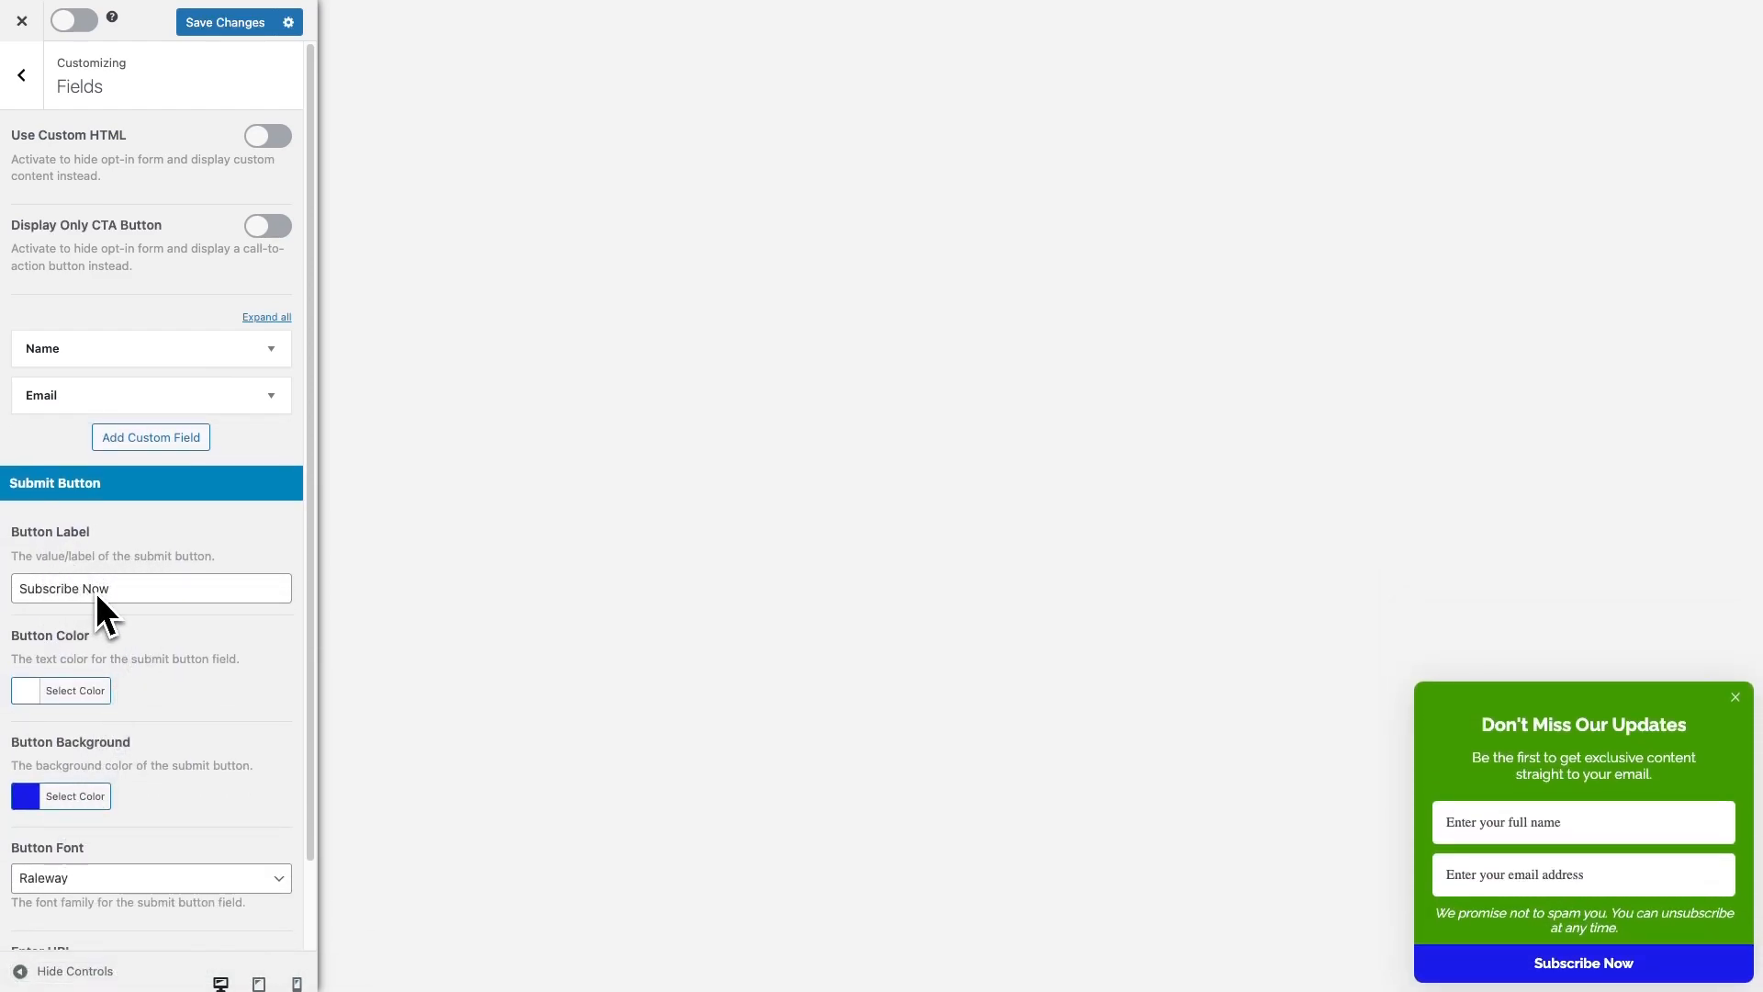
Set the submit button background to dark green #2f6800
{"action": "scroll", "coordinate": [96, 592], "scroll_direction": "down", "scroll_amount": 2}
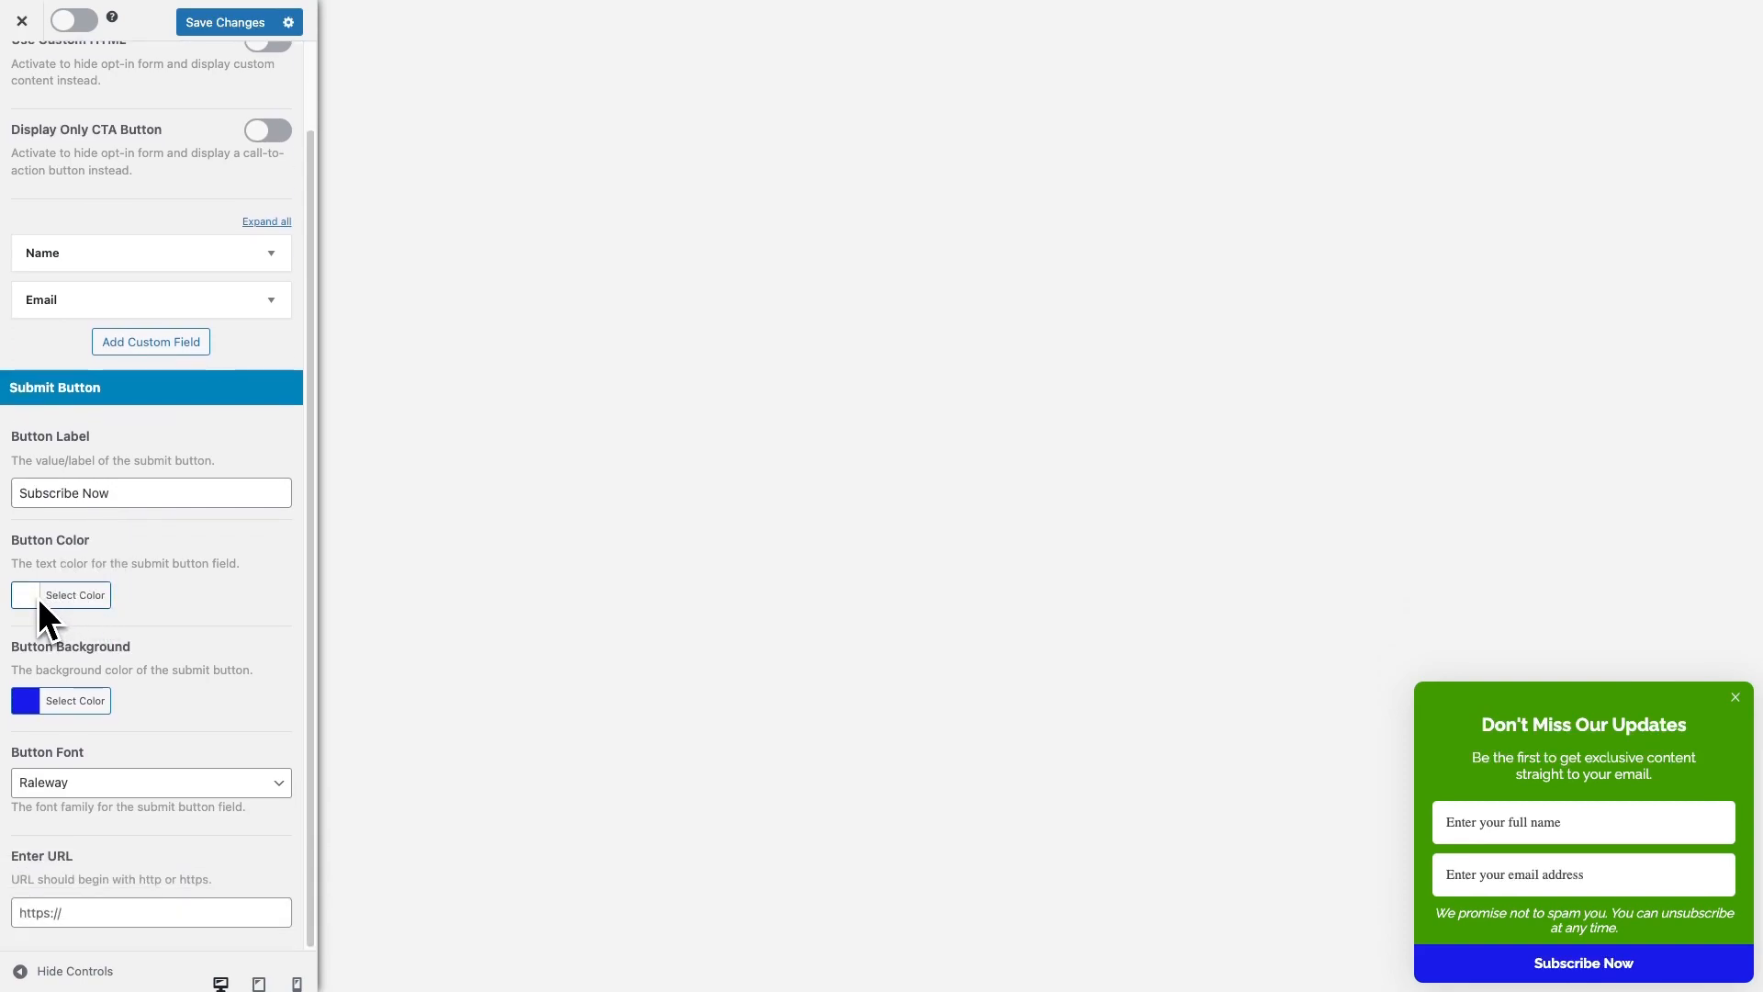
{"action": "left_click", "coordinate": [30, 702]}
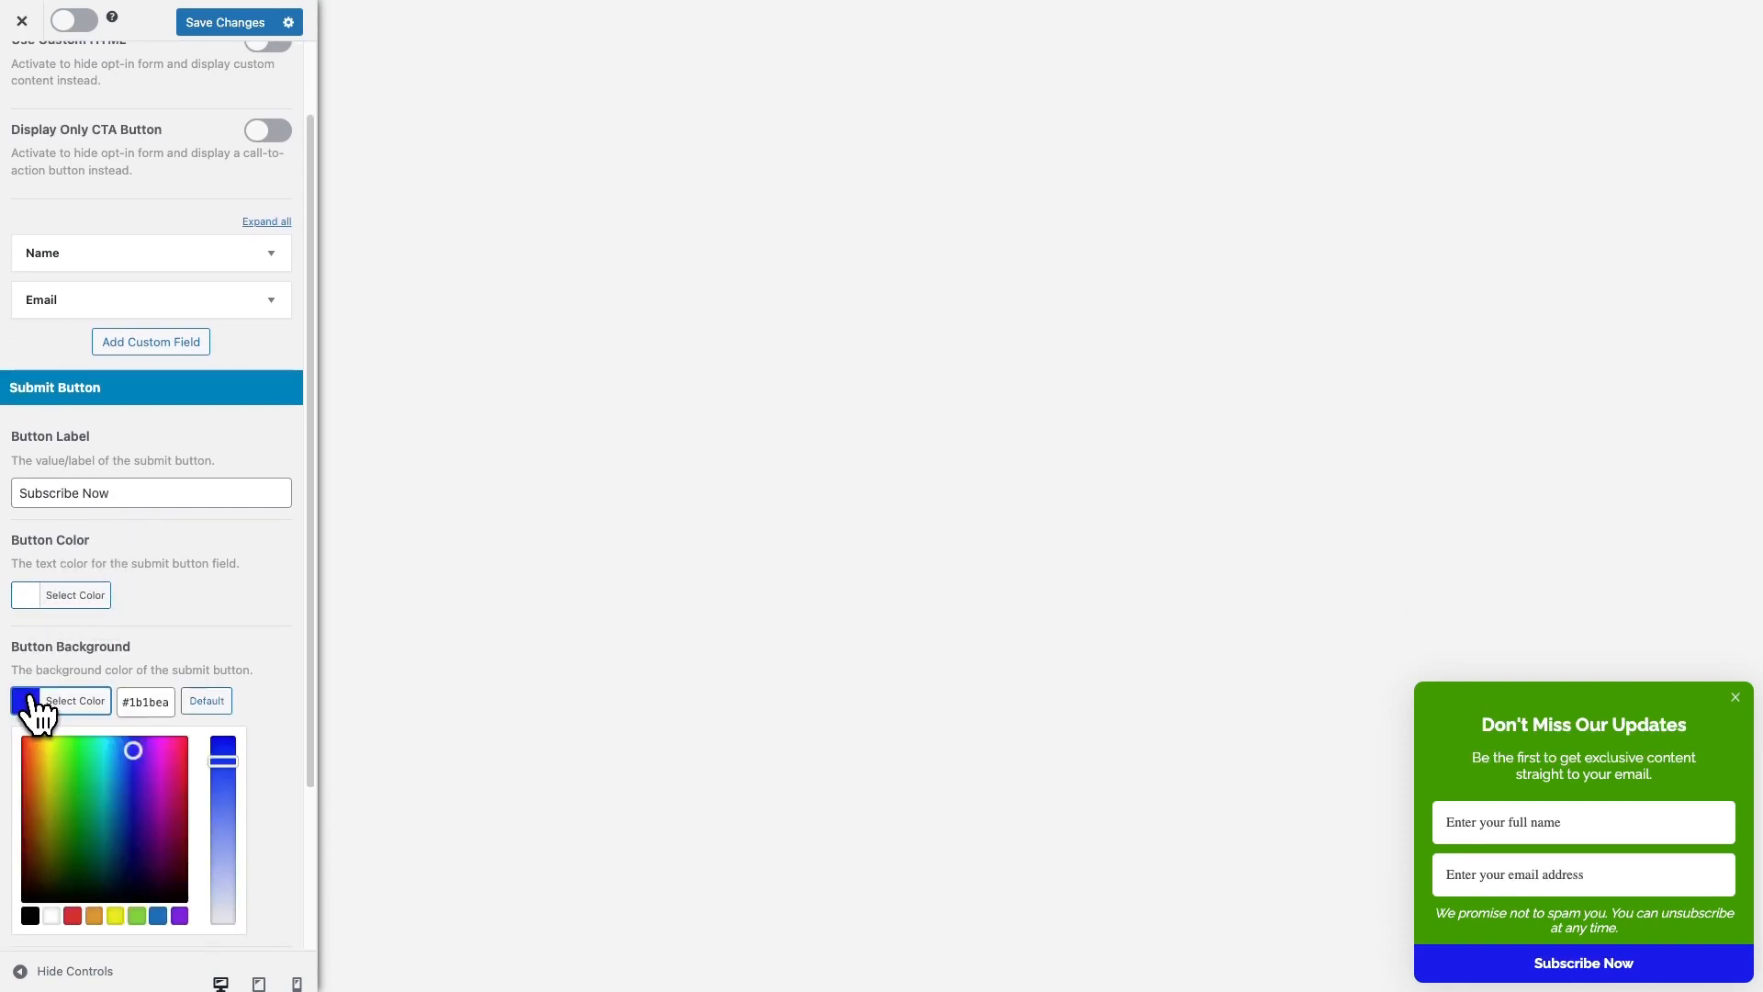
{"action": "left_click", "coordinate": [136, 915]}
{"action": "left_click_drag", "start_coordinate": [71, 768], "coordinate": [64, 835]}
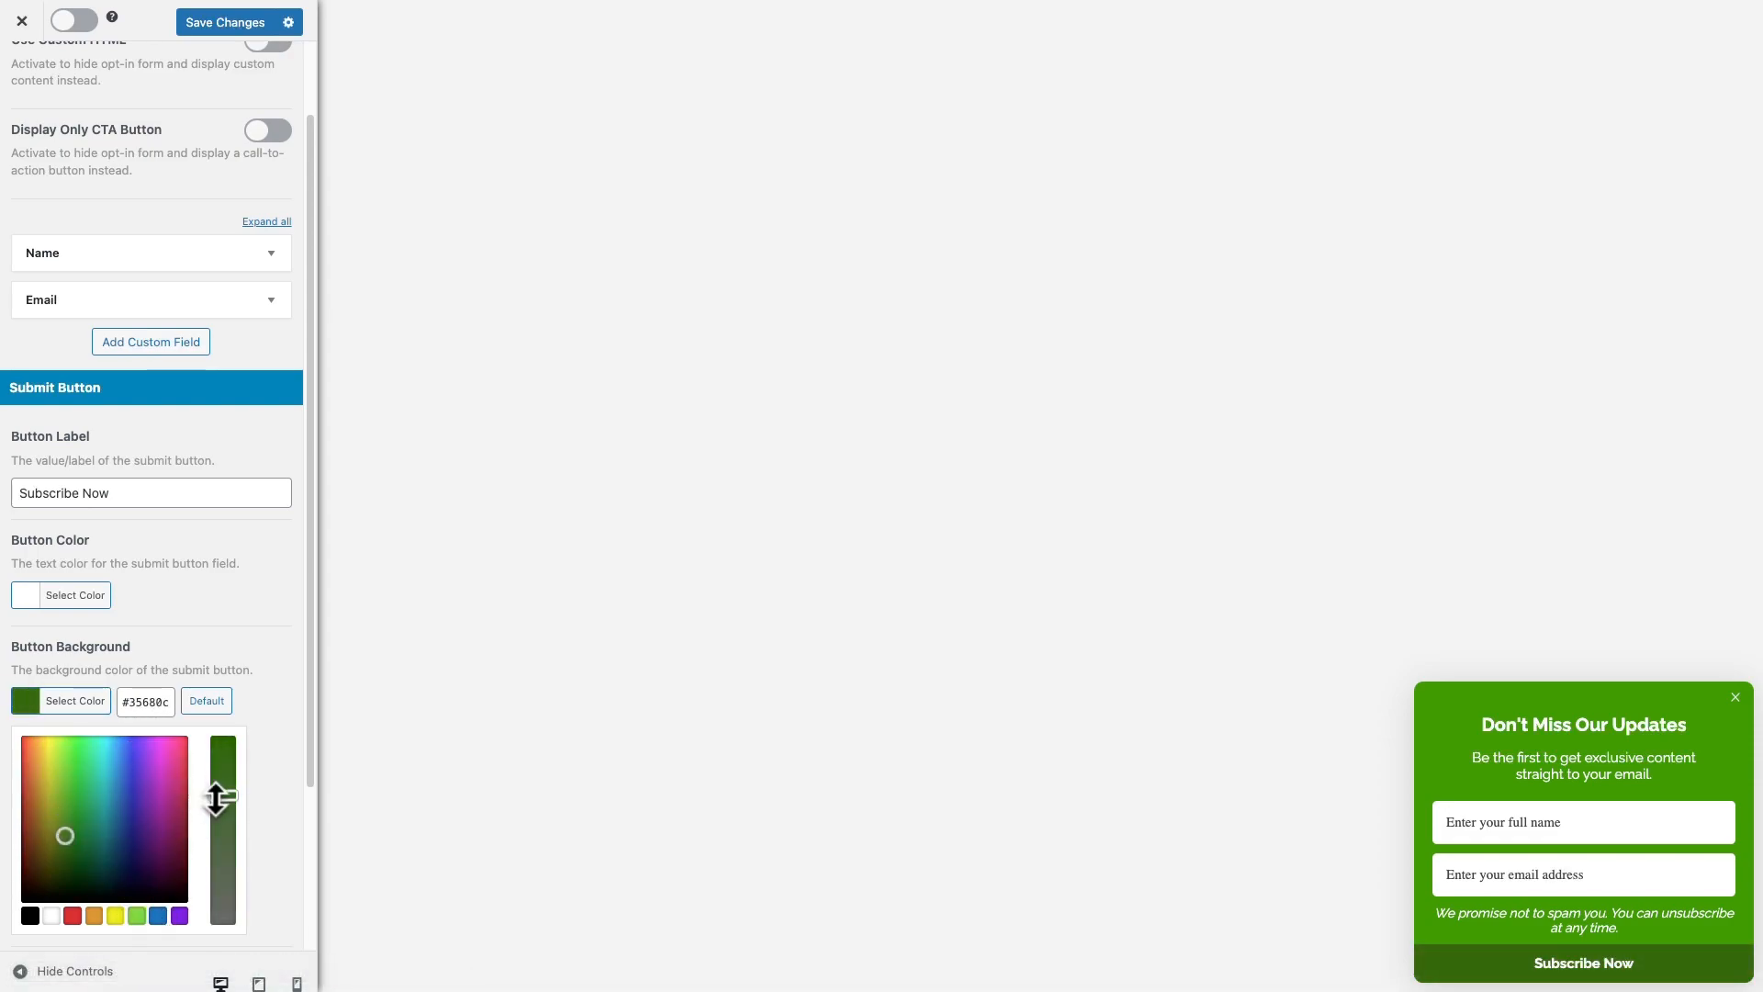
{"action": "left_click_drag", "start_coordinate": [215, 797], "coordinate": [223, 727]}
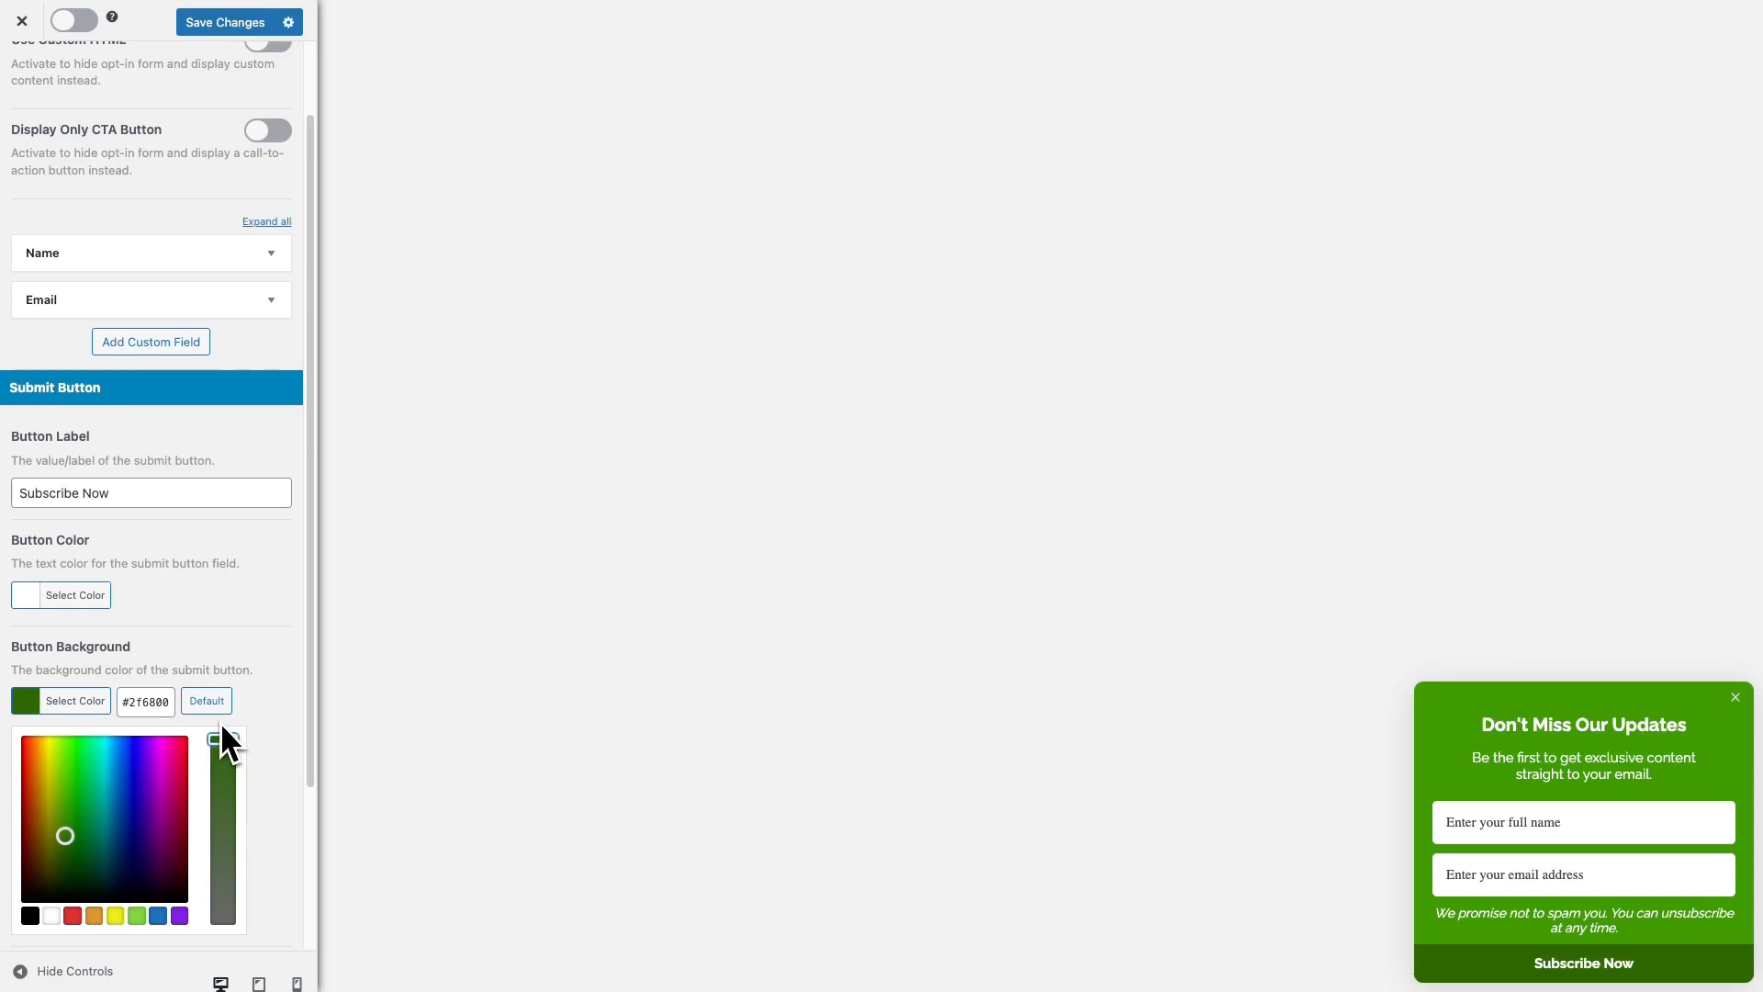
{"action": "left_click", "coordinate": [280, 707]}
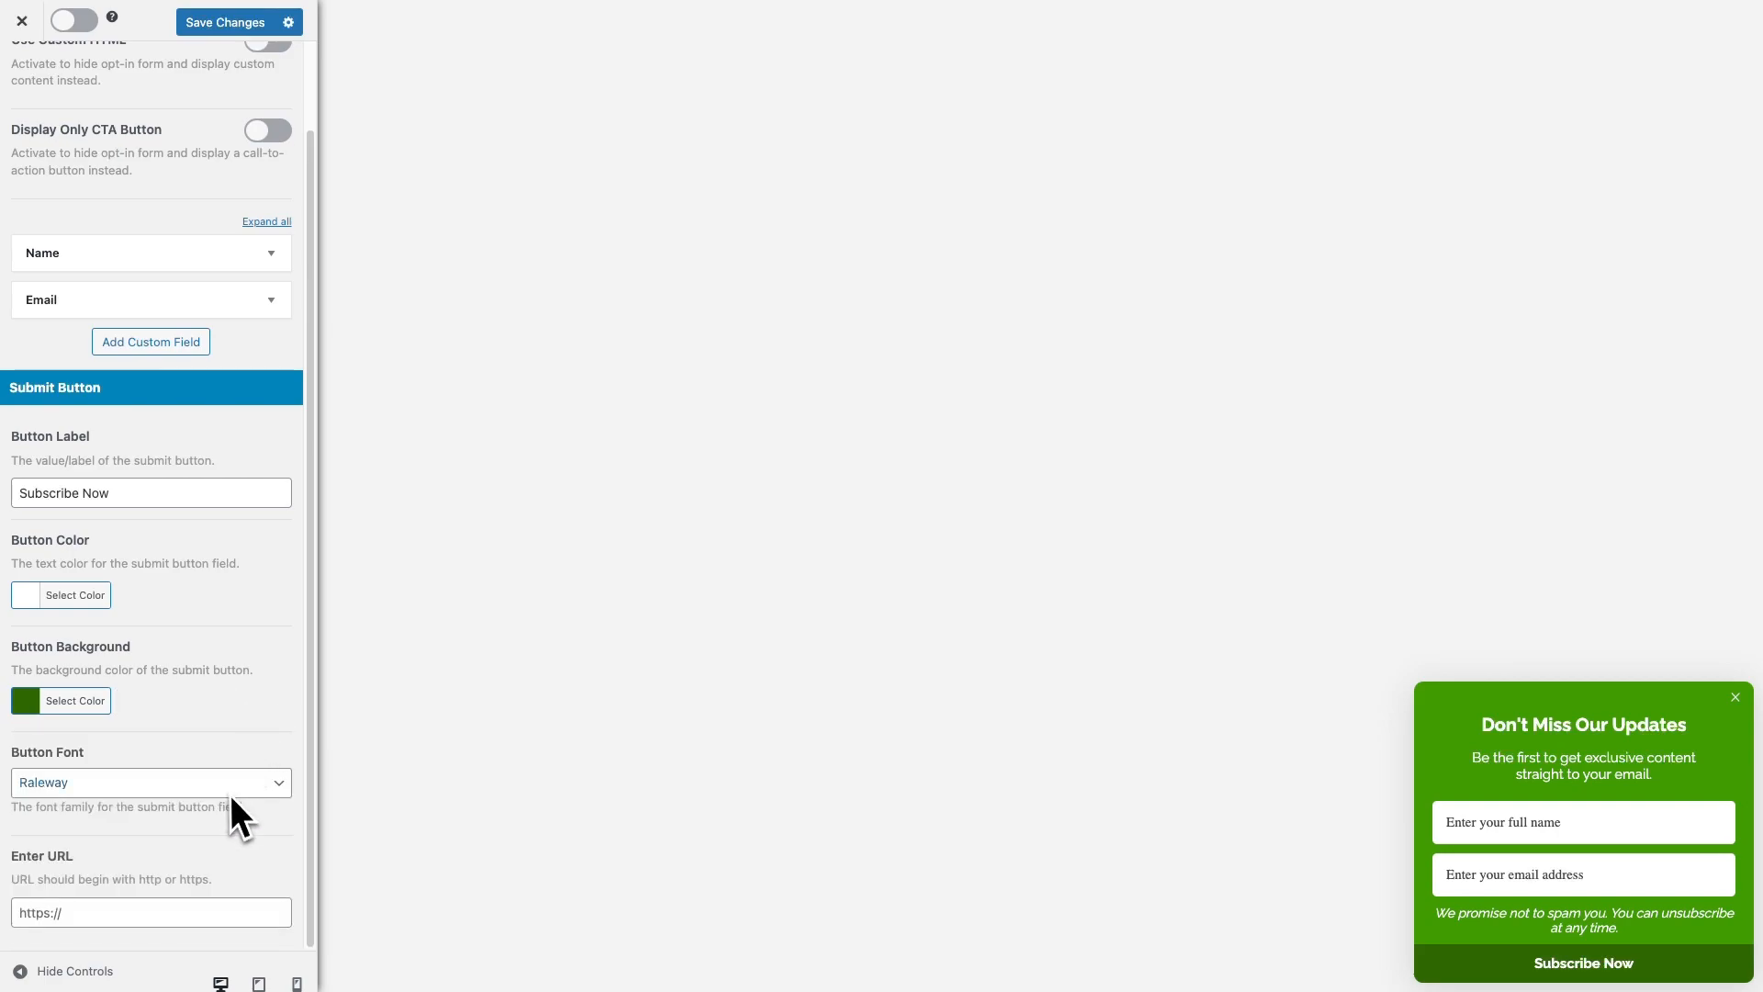
{"action": "scroll", "coordinate": [250, 822], "scroll_direction": "up", "scroll_amount": 2}
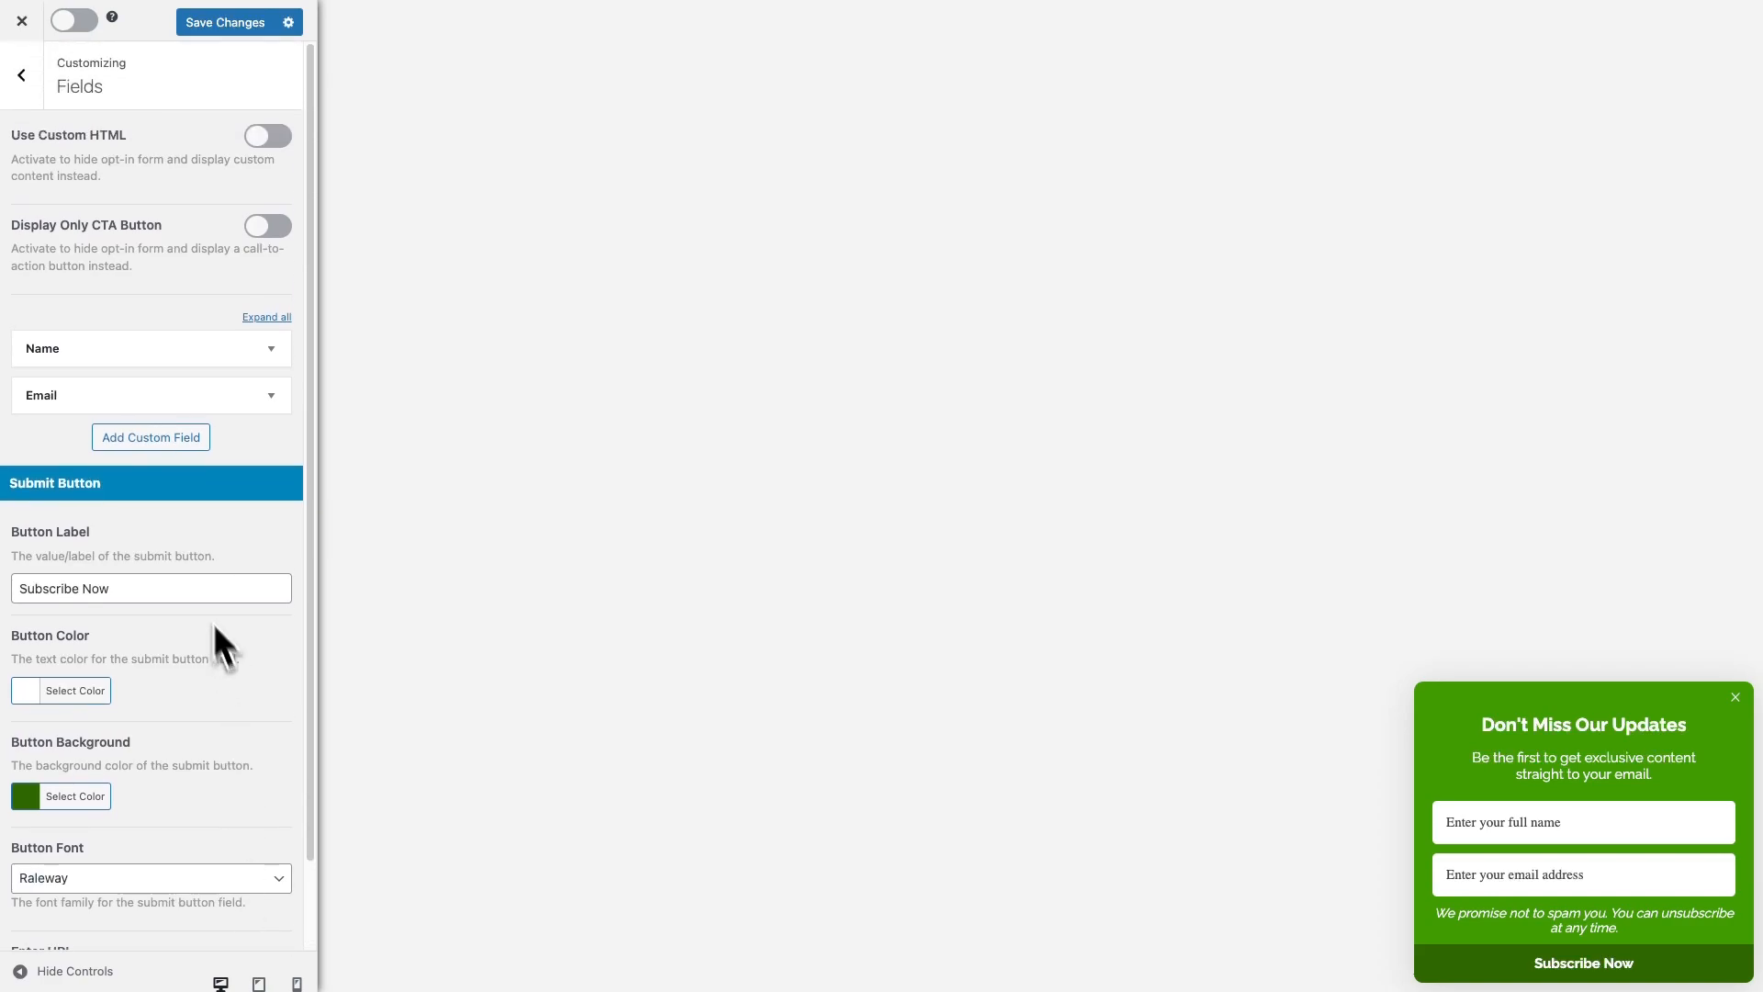
{"action": "left_click", "coordinate": [20, 73]}
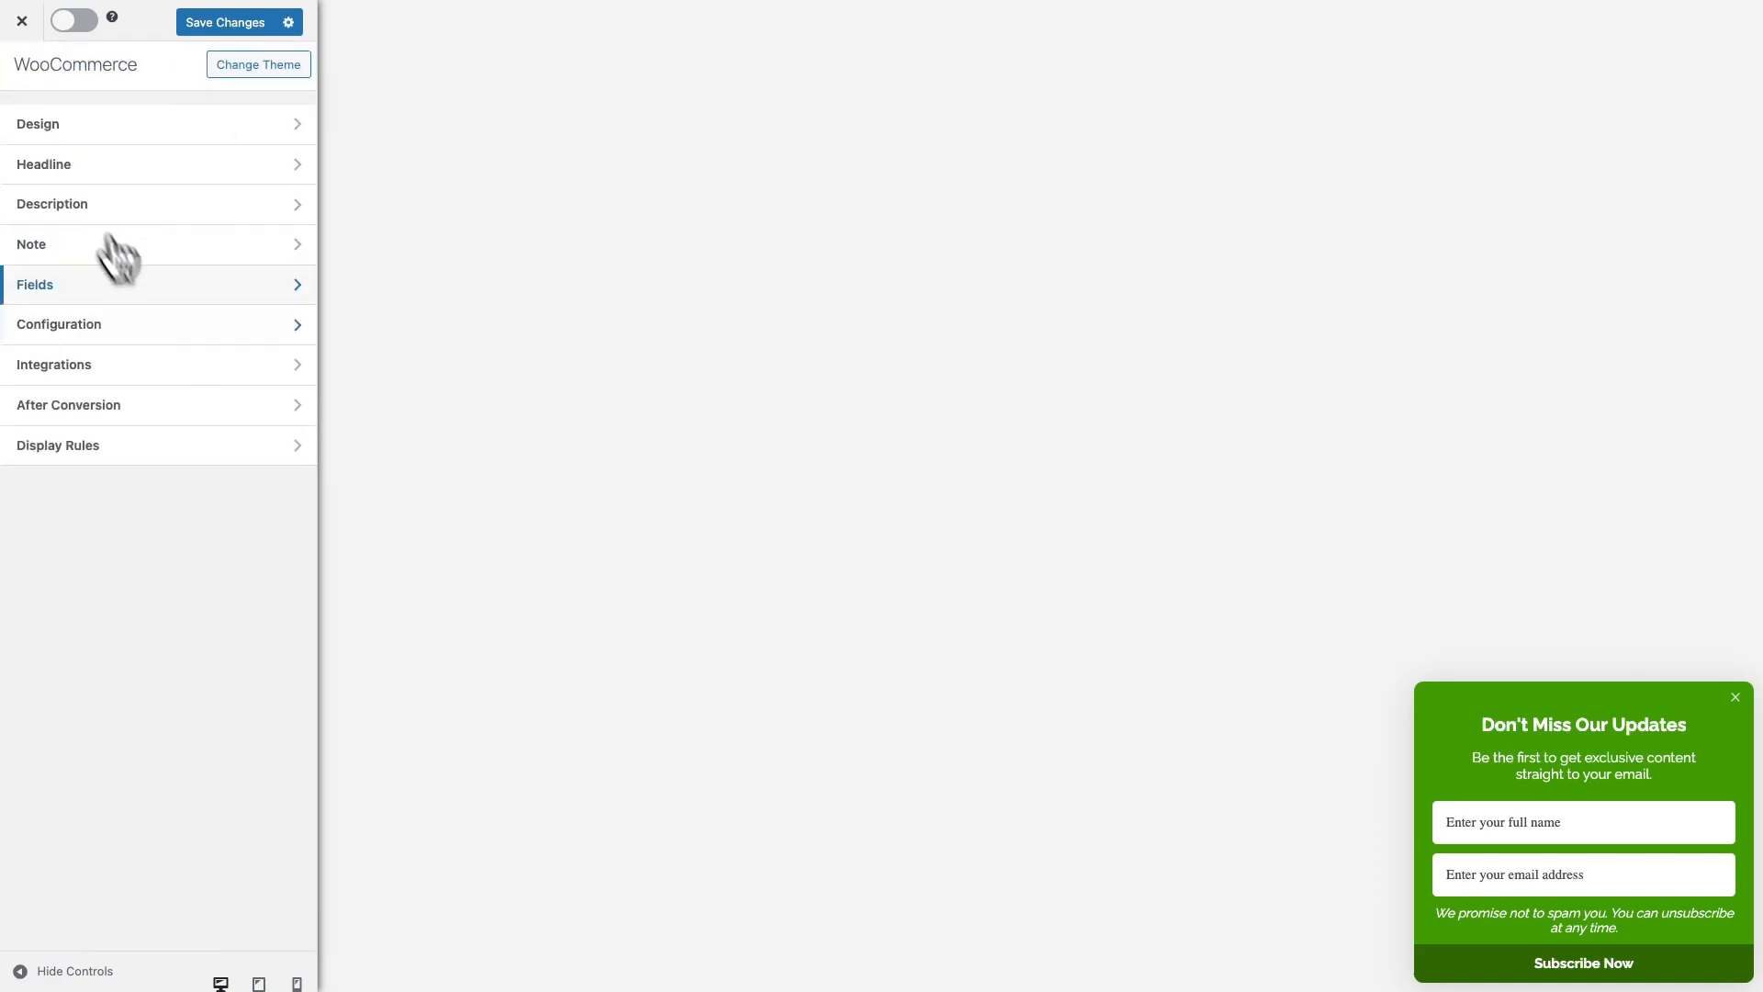
Set the slide-in position to Bottom Left and the sound effect to Pop, leaving branding removal on
{"action": "left_click", "coordinate": [152, 326]}
{"action": "left_click", "coordinate": [163, 169]}
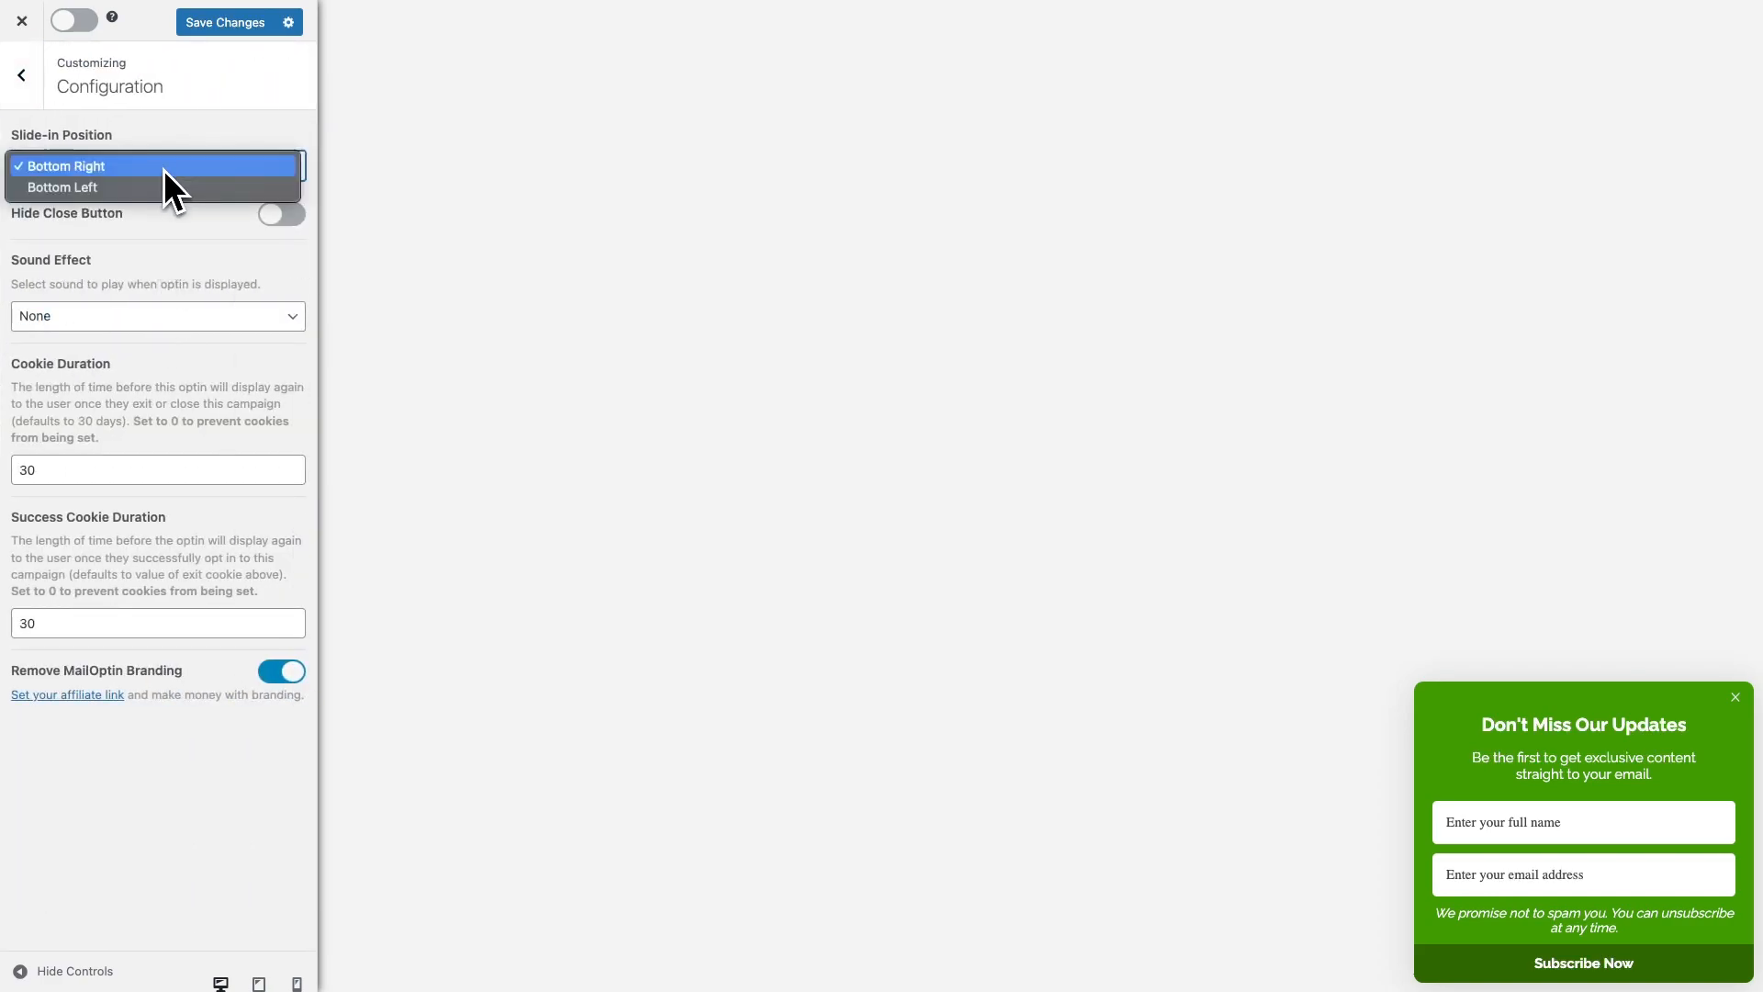
{"action": "left_click", "coordinate": [138, 184]}
{"action": "left_click", "coordinate": [140, 168]}
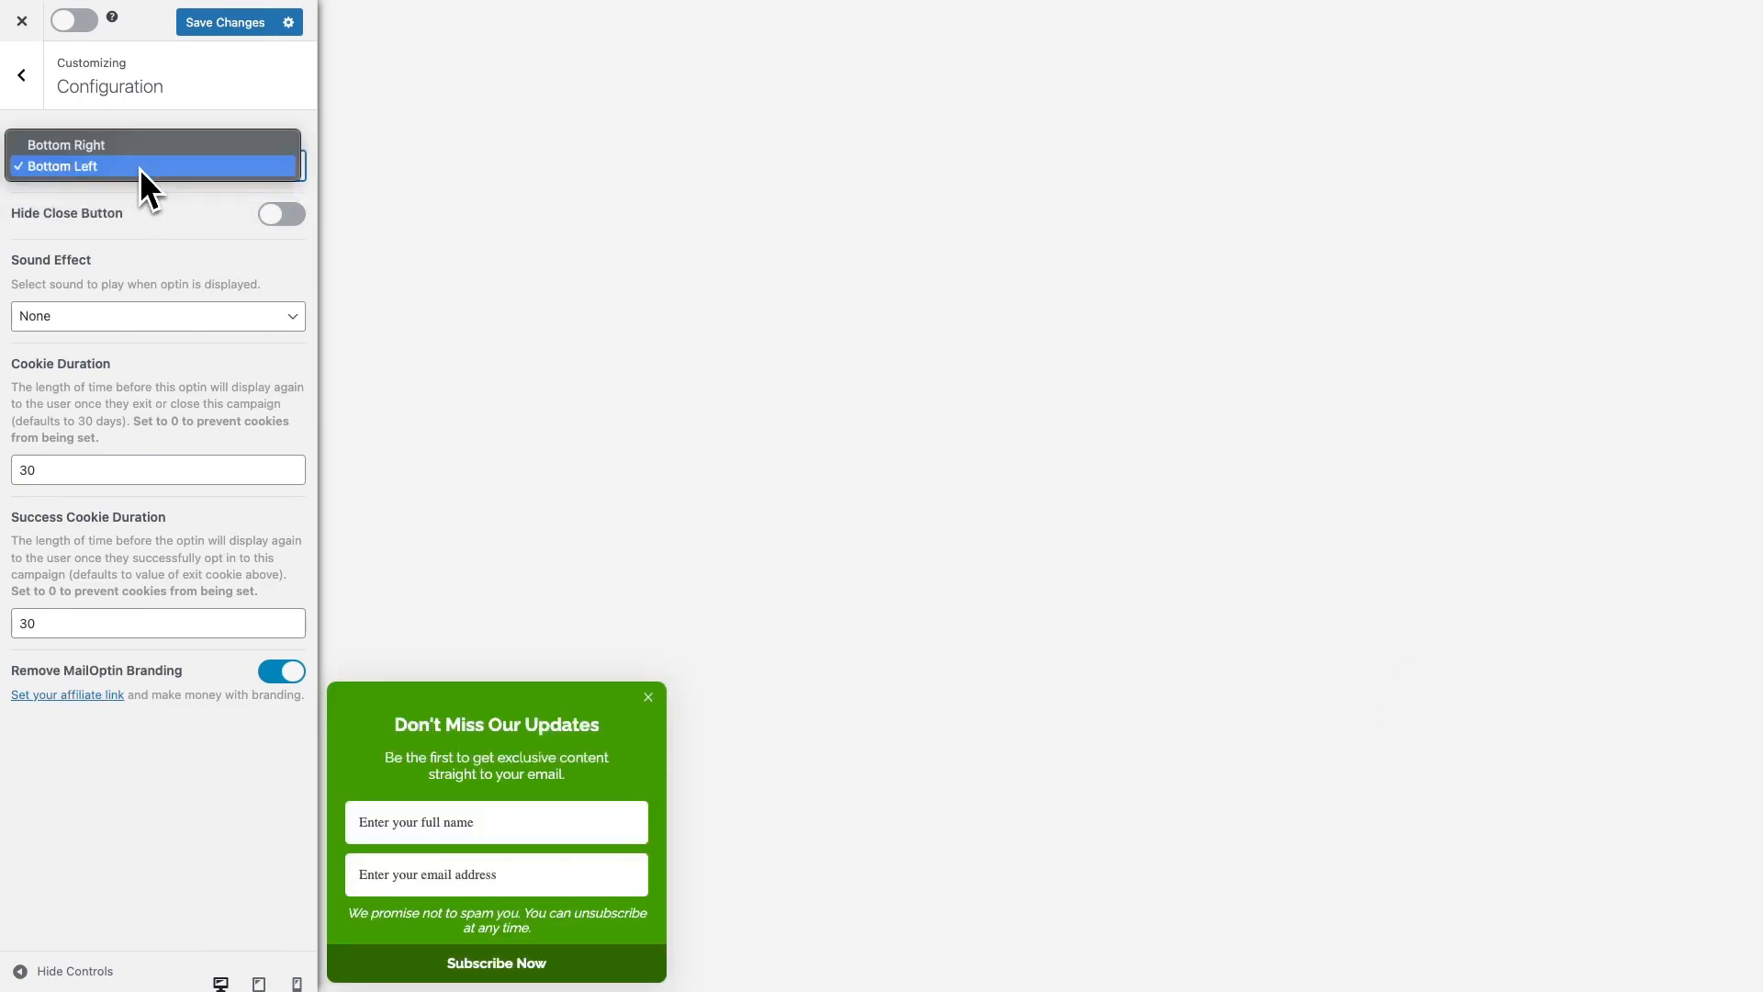
{"action": "left_click", "coordinate": [143, 166]}
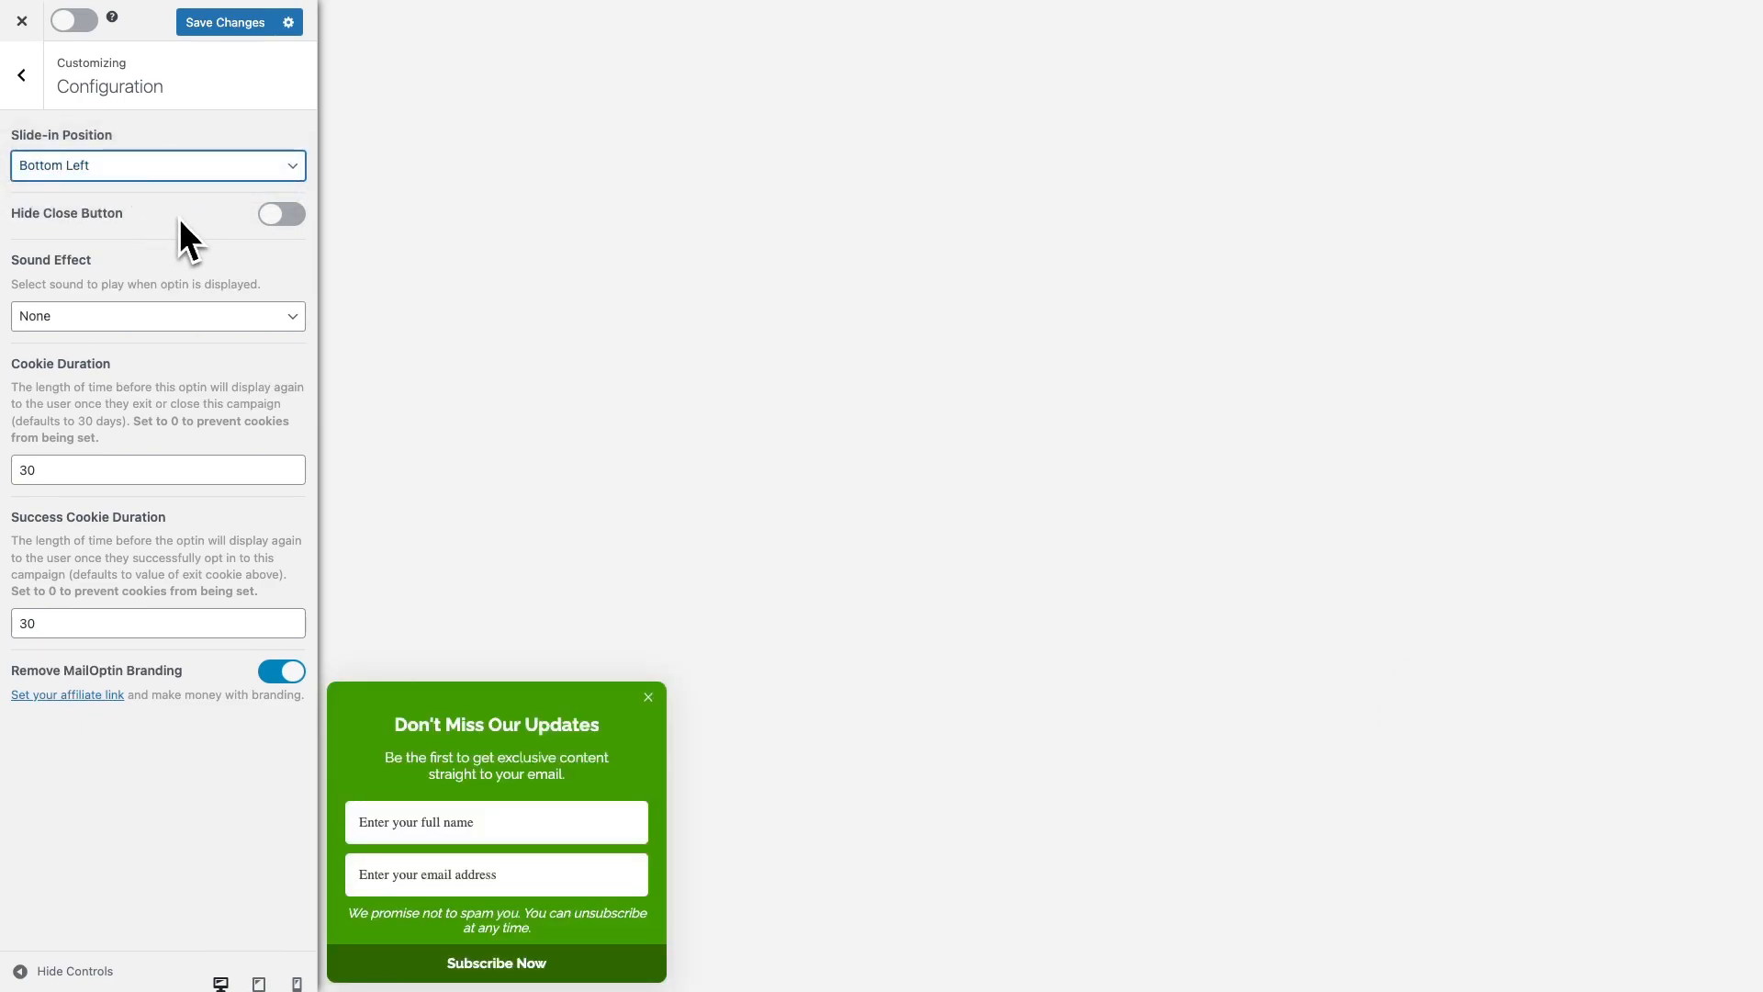
{"action": "left_click", "coordinate": [164, 312]}
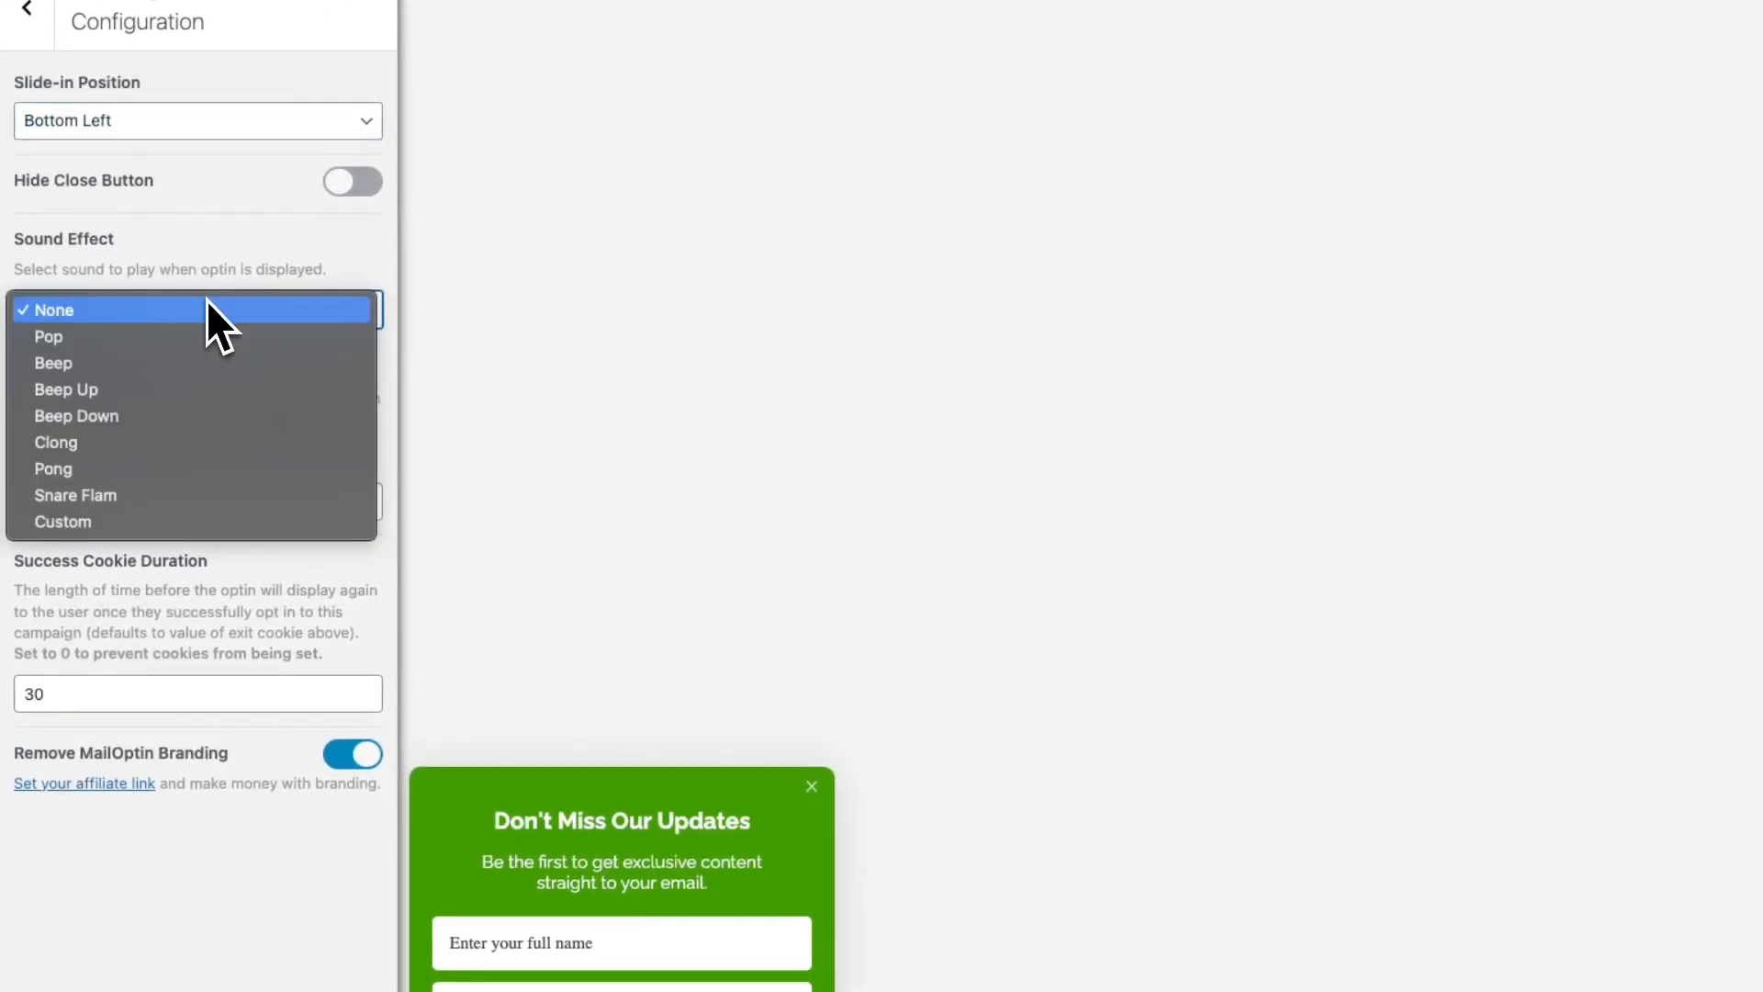
{"action": "left_click", "coordinate": [182, 338]}
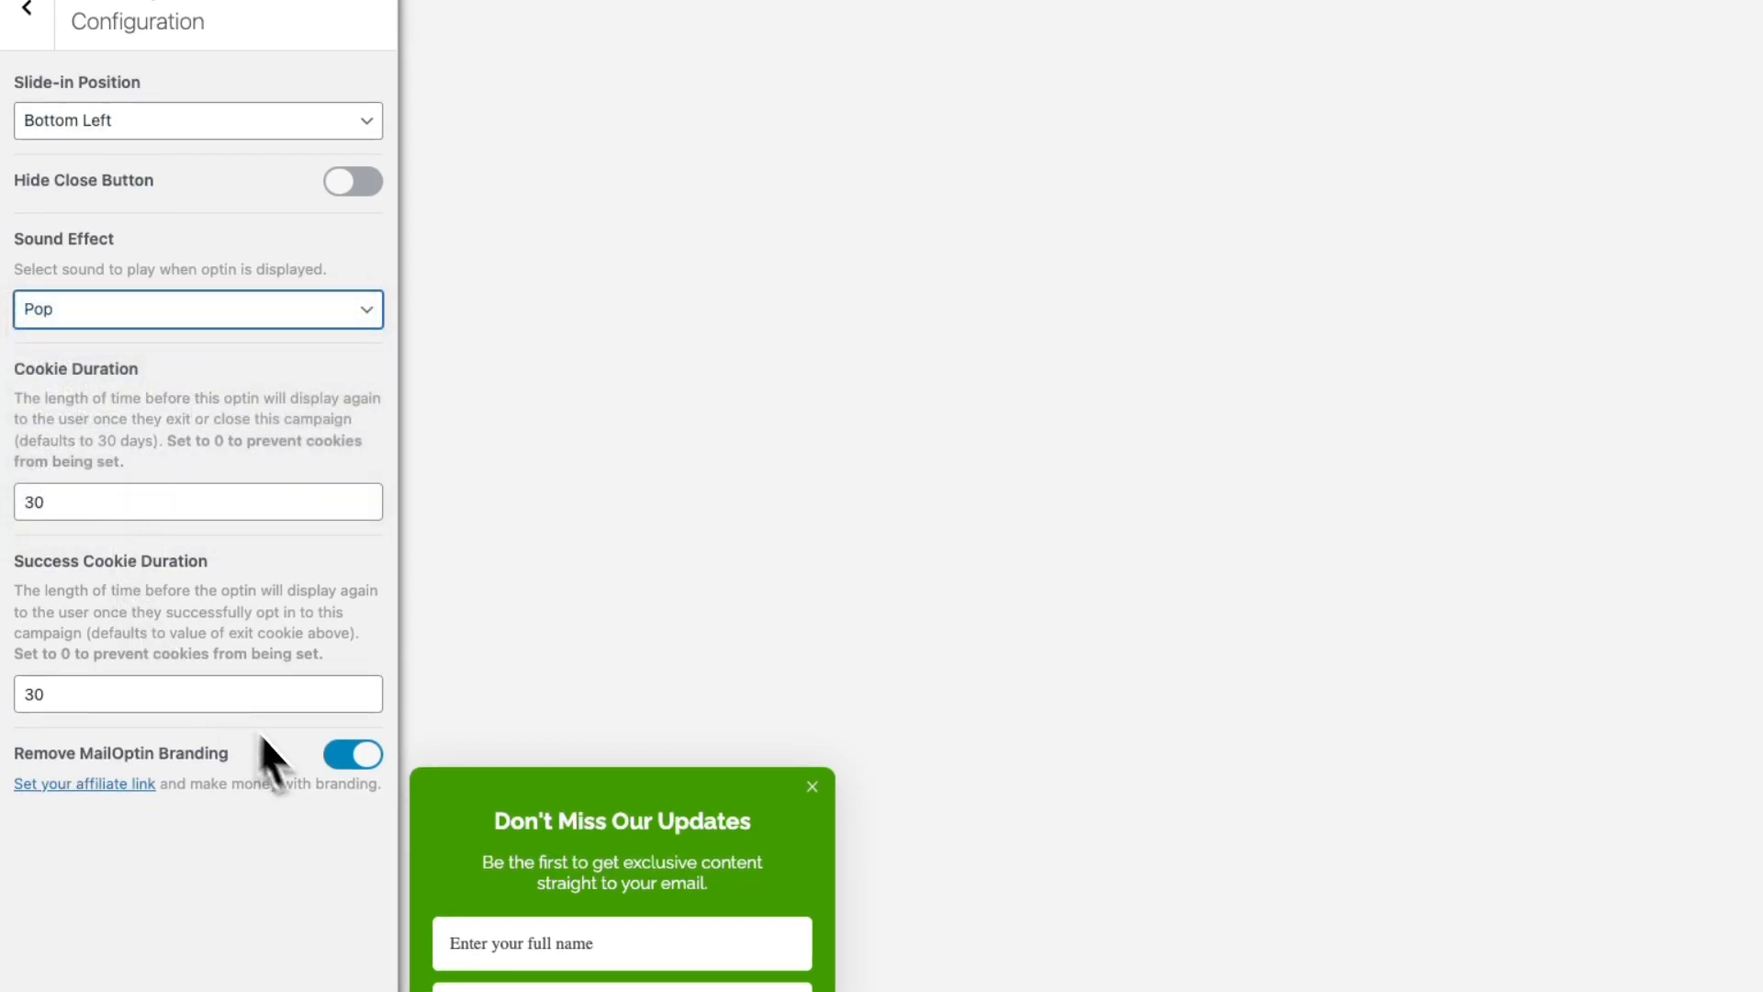
{"action": "left_click", "coordinate": [365, 760]}
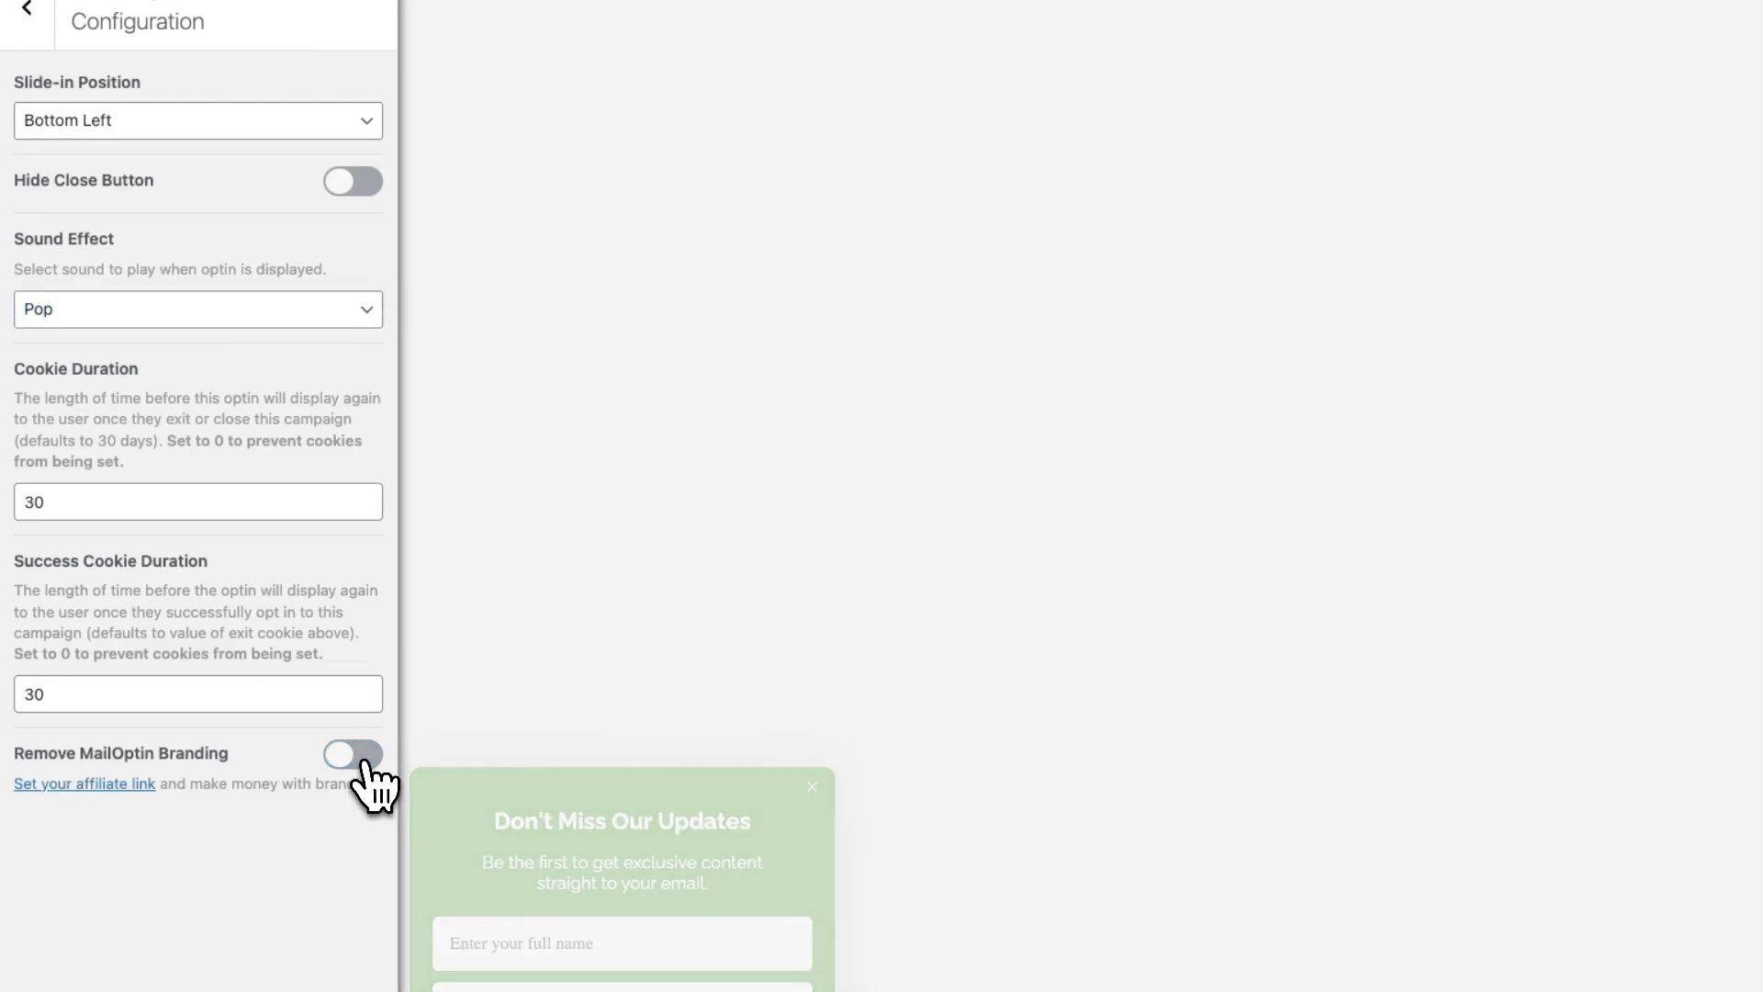
{"action": "left_click", "coordinate": [365, 760]}
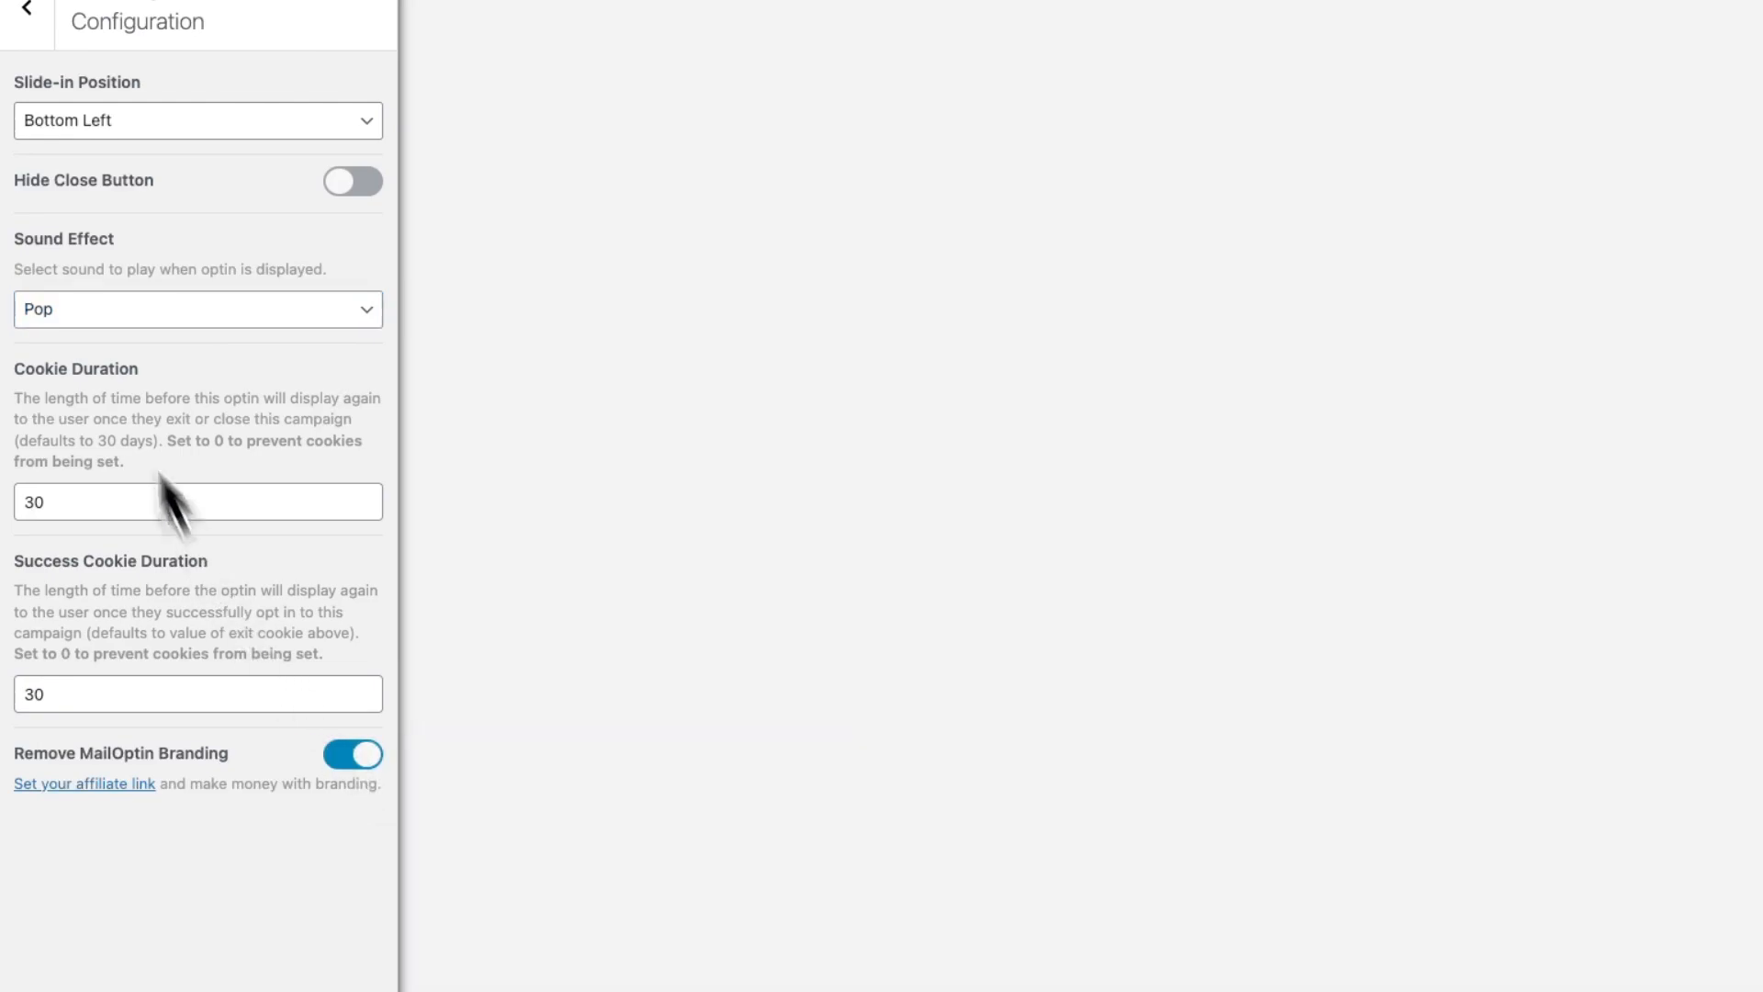
{"action": "scroll", "coordinate": [20, 87], "scroll_direction": "up", "scroll_amount": 1}
{"action": "left_click", "coordinate": [23, 85]}
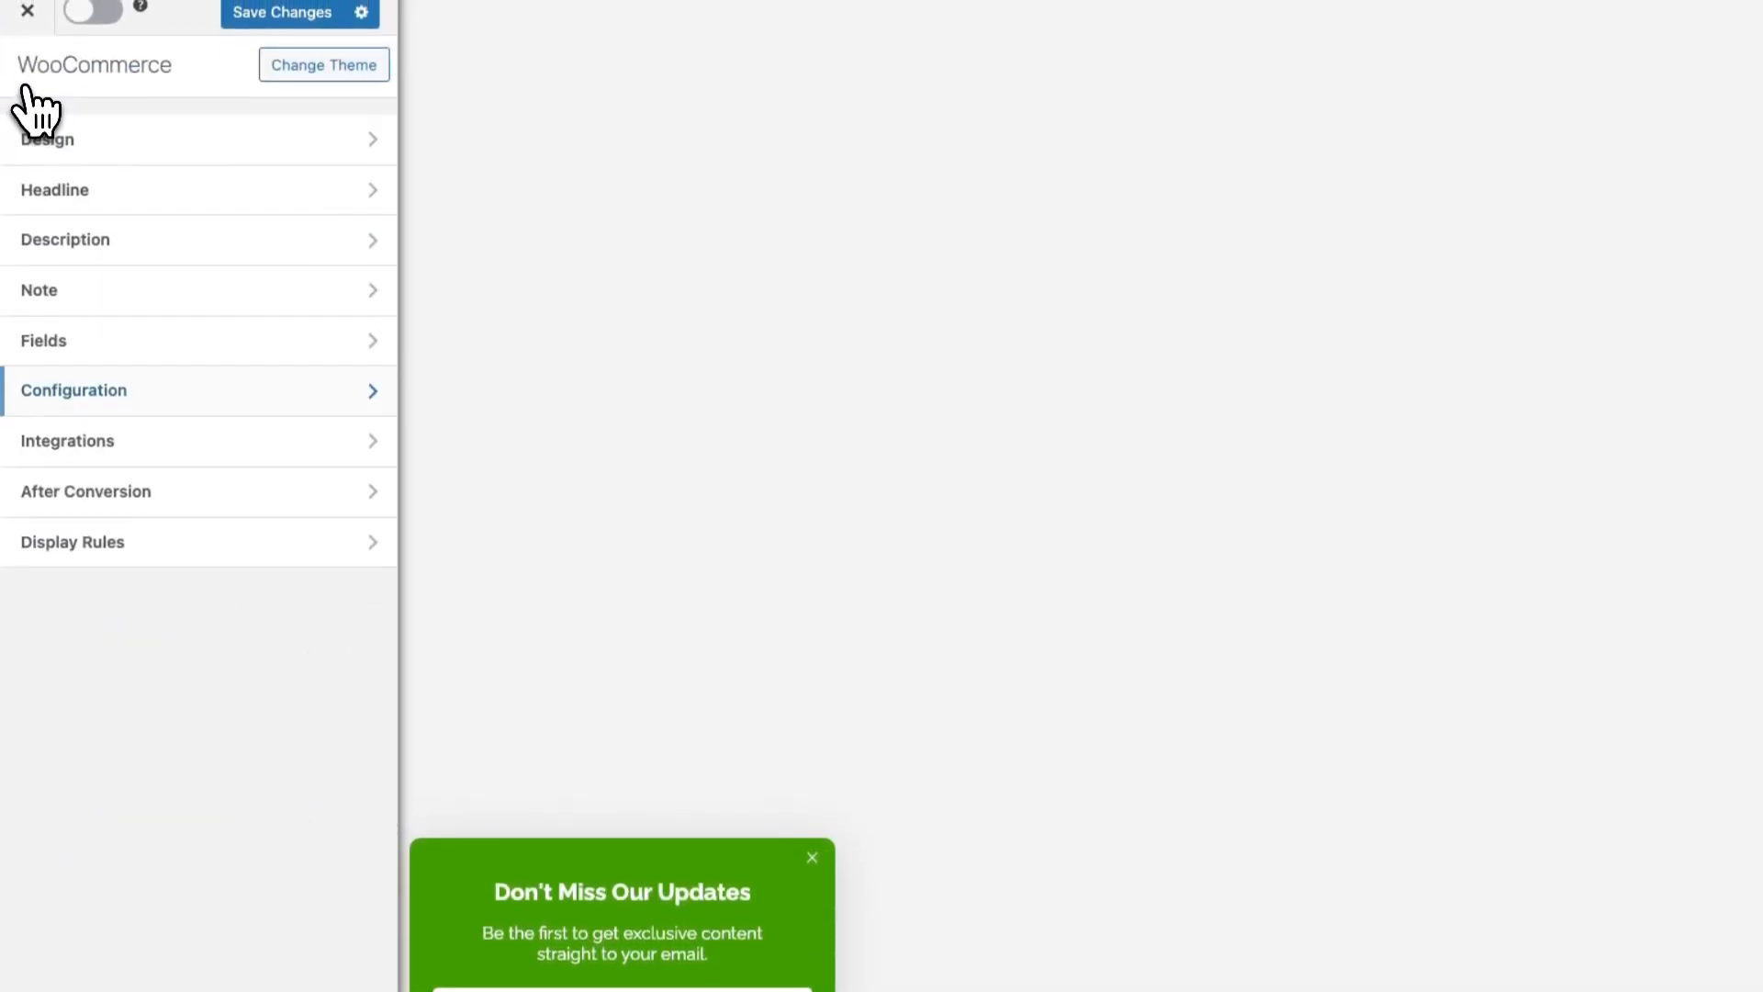
Add a MailerLite integration sending subscribers to the Tutorials list, with Leads Only off
{"action": "left_click", "coordinate": [115, 447]}
{"action": "left_click", "coordinate": [344, 358]}
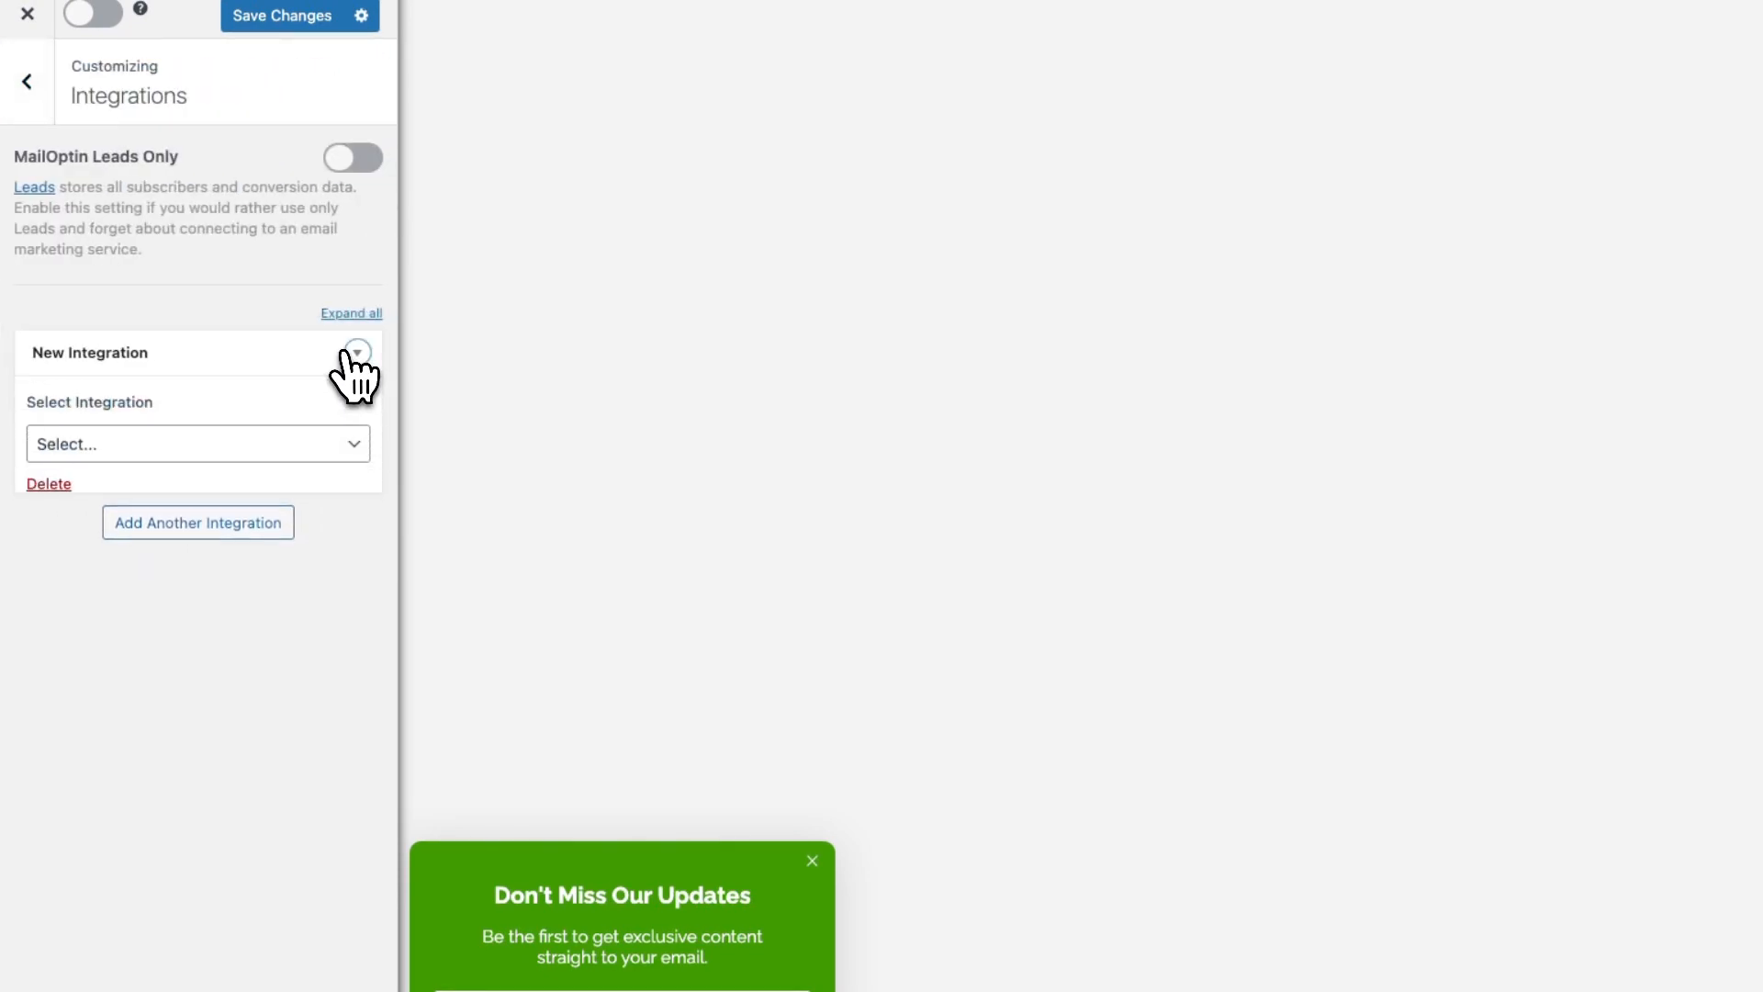
{"action": "left_click", "coordinate": [352, 444]}
{"action": "left_click", "coordinate": [311, 525]}
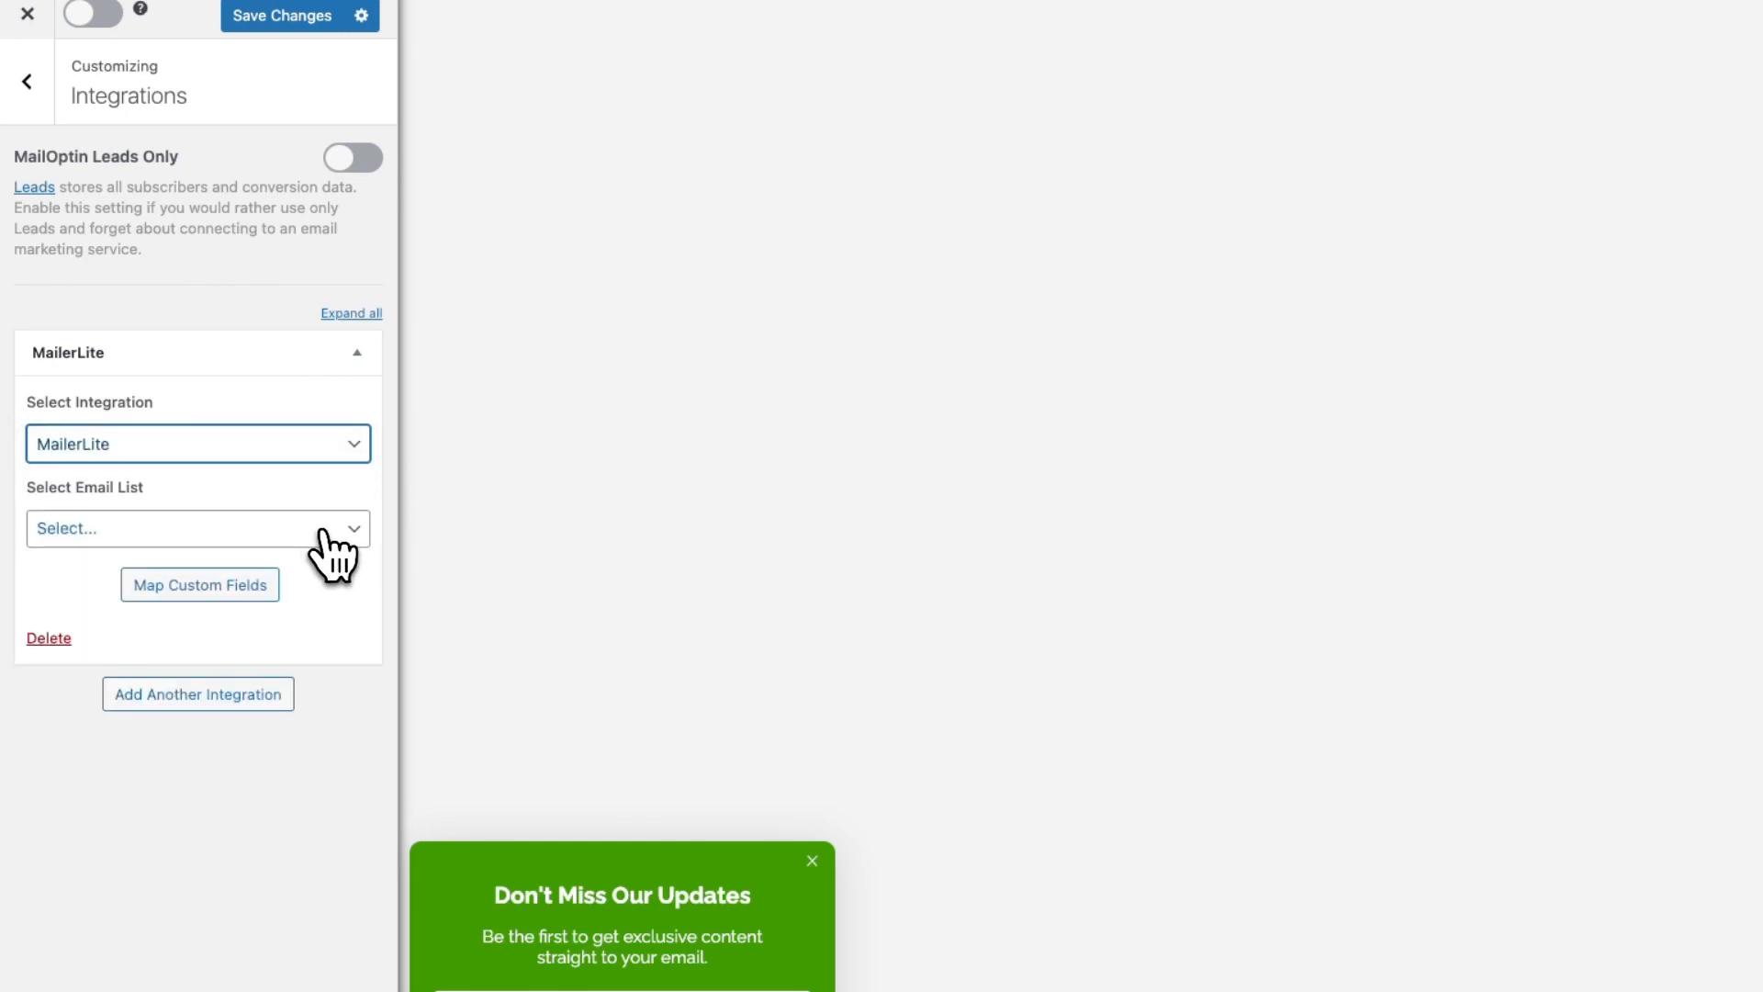
{"action": "left_click", "coordinate": [335, 532]}
{"action": "left_click", "coordinate": [315, 553]}
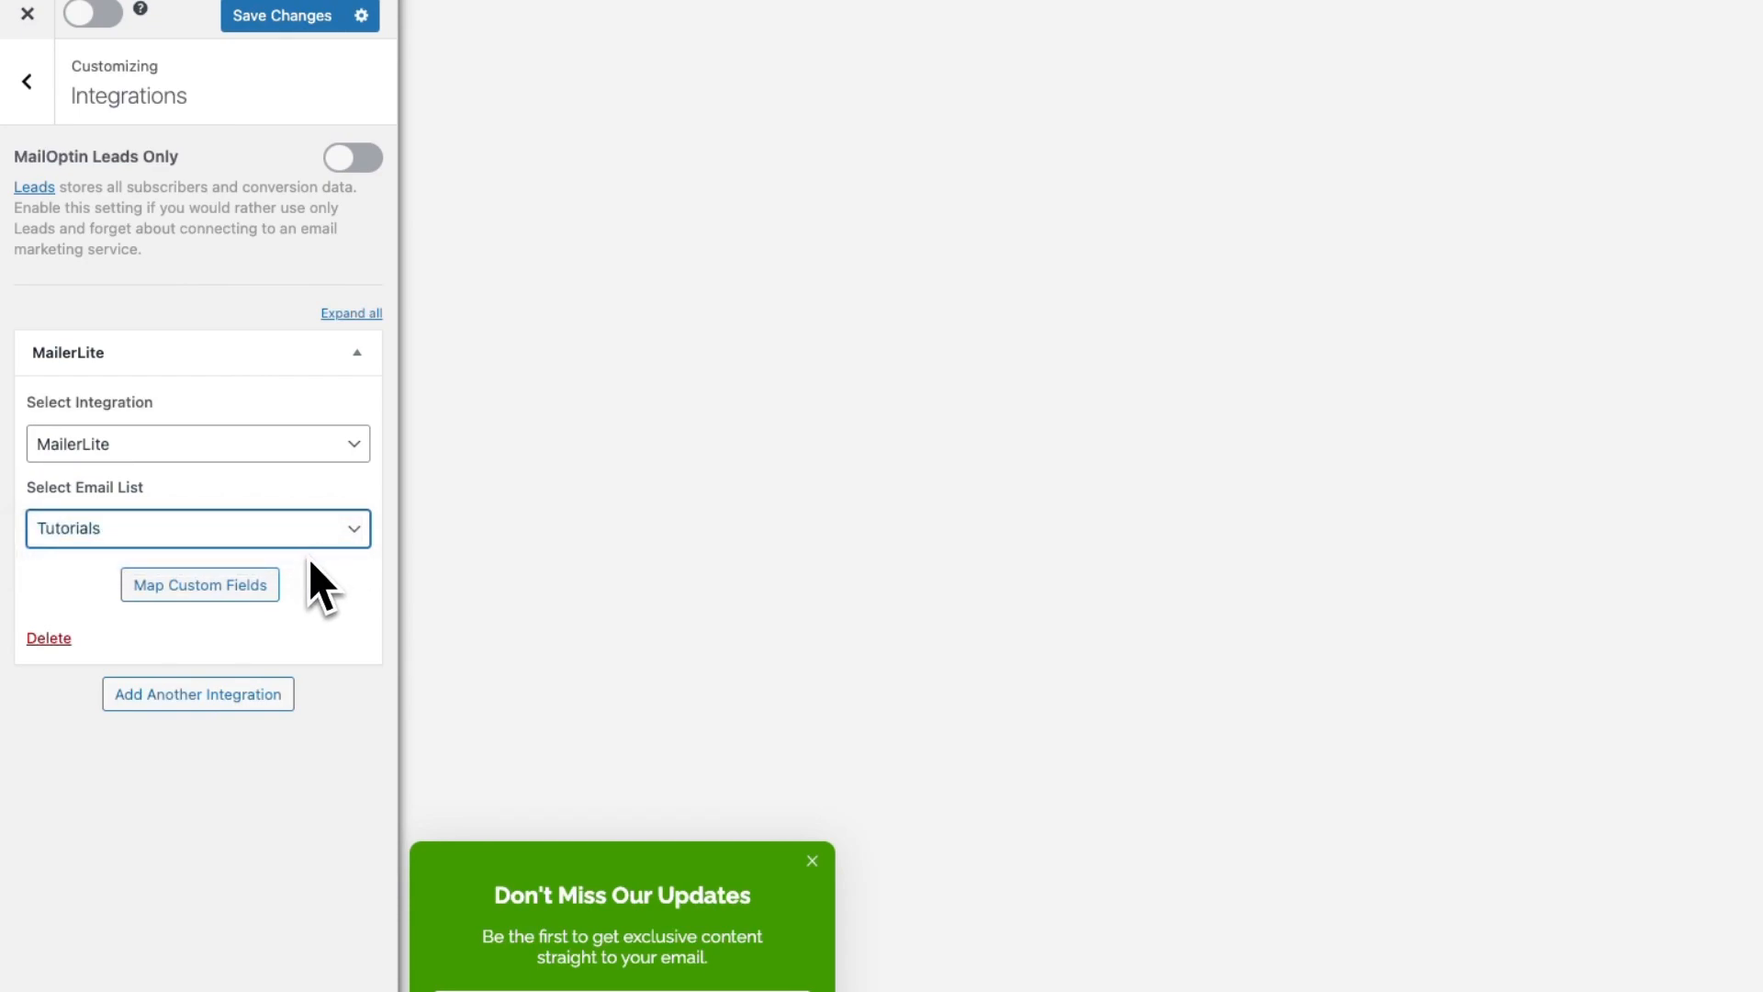
{"action": "left_click", "coordinate": [273, 583]}
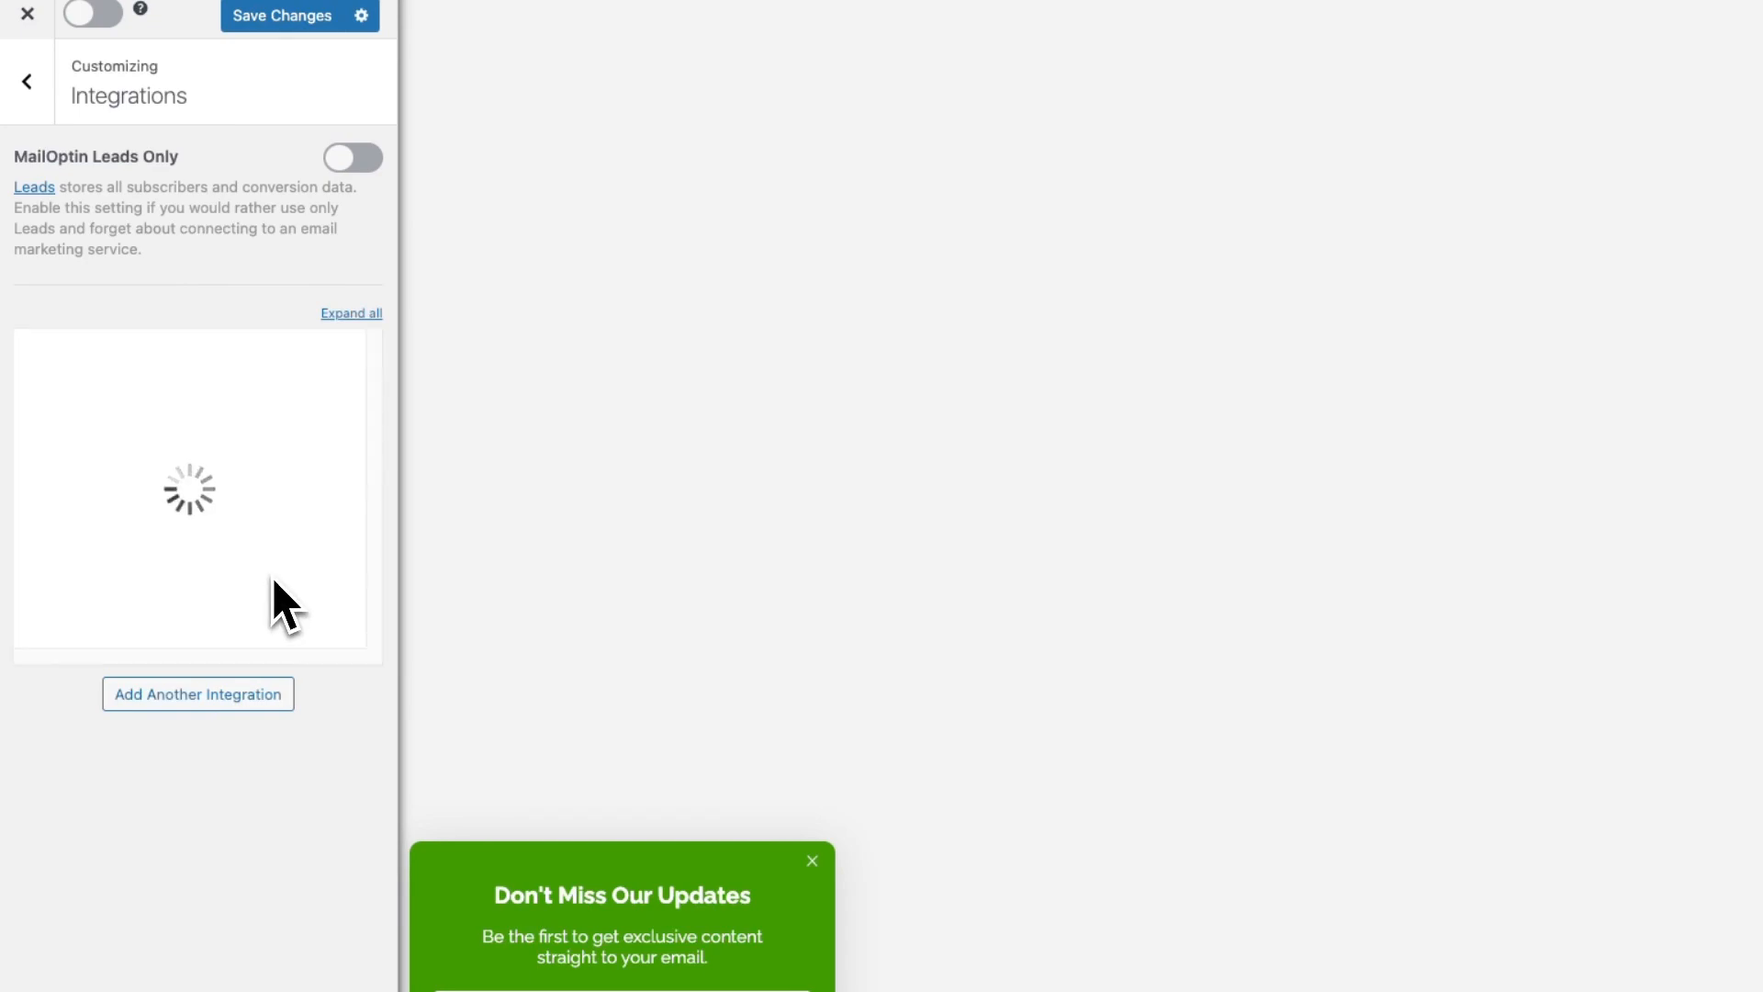
{"action": "left_click", "coordinate": [352, 347]}
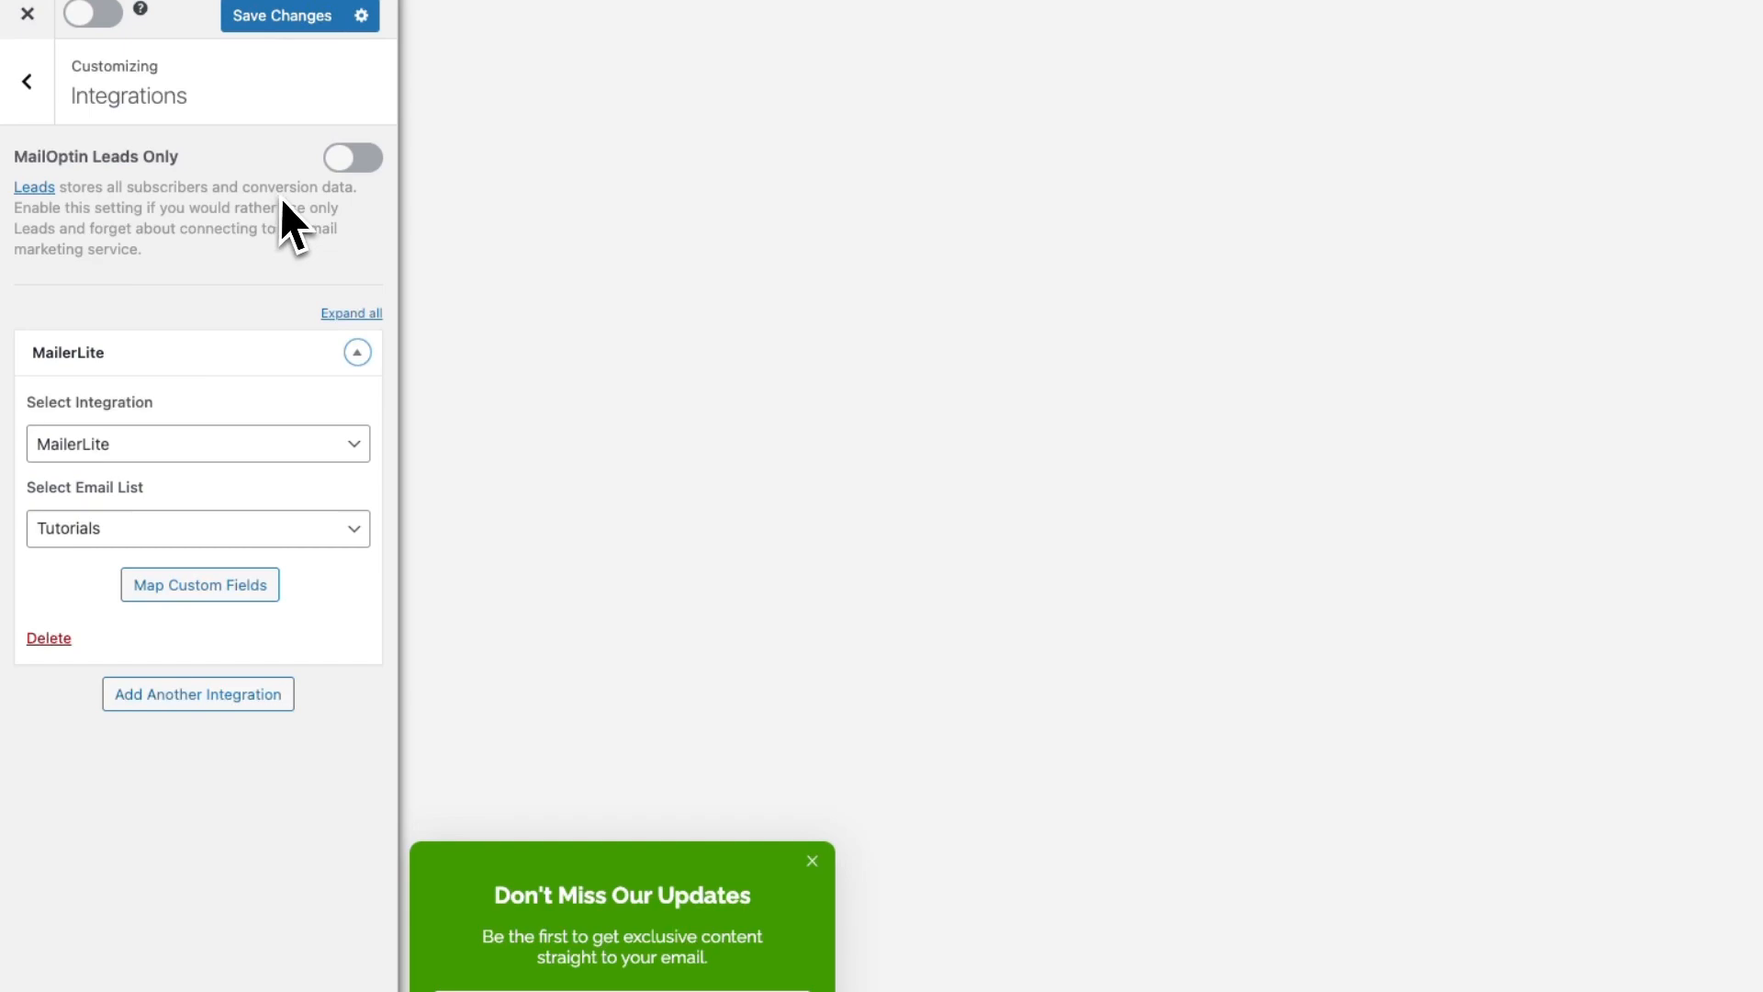
{"action": "left_click", "coordinate": [349, 174]}
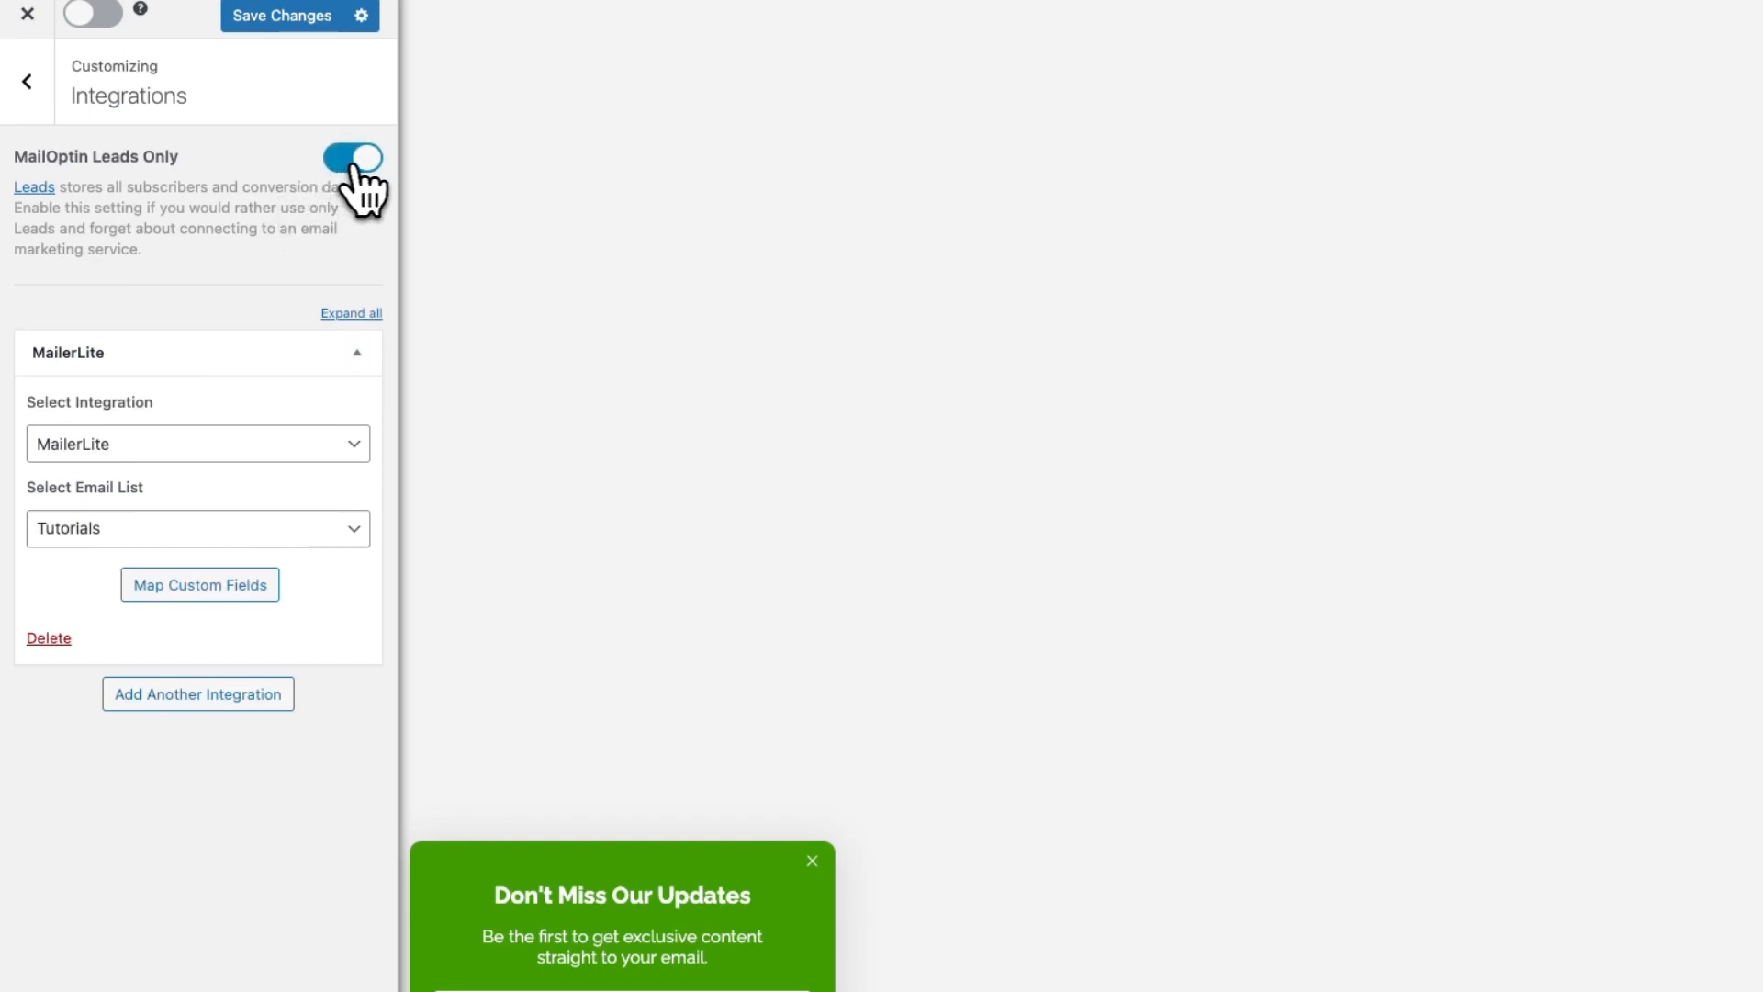
{"action": "left_click", "coordinate": [363, 172]}
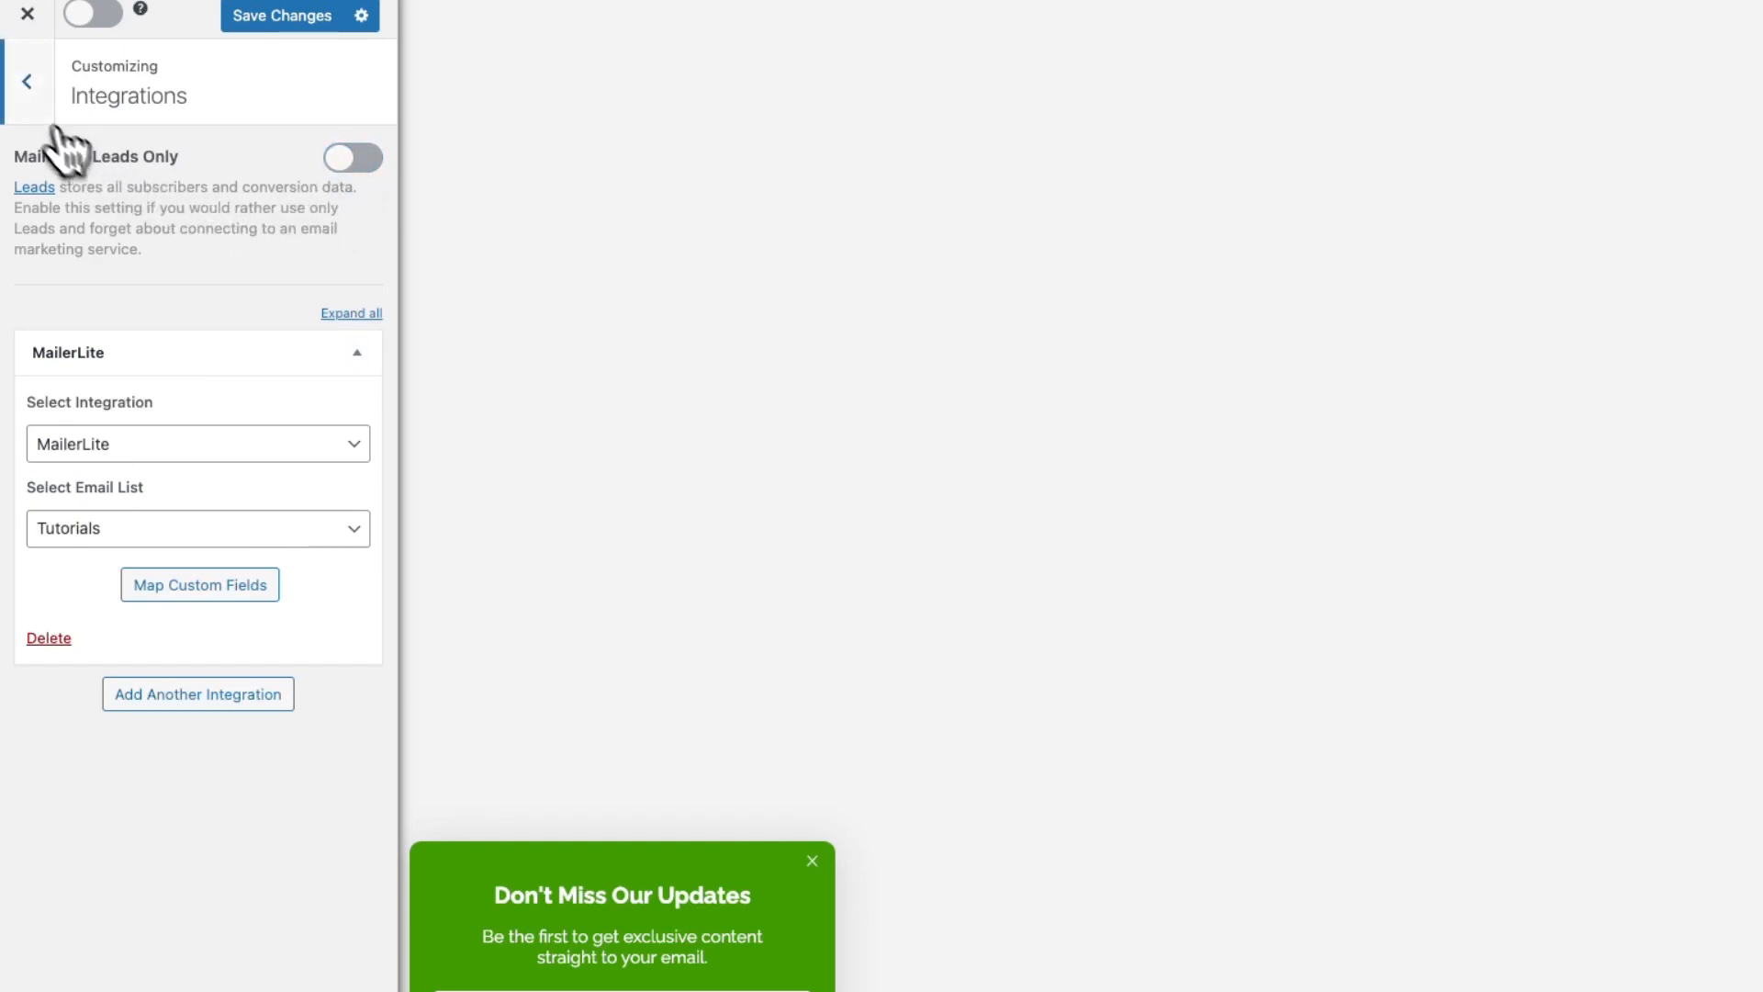
{"action": "left_click", "coordinate": [32, 99]}
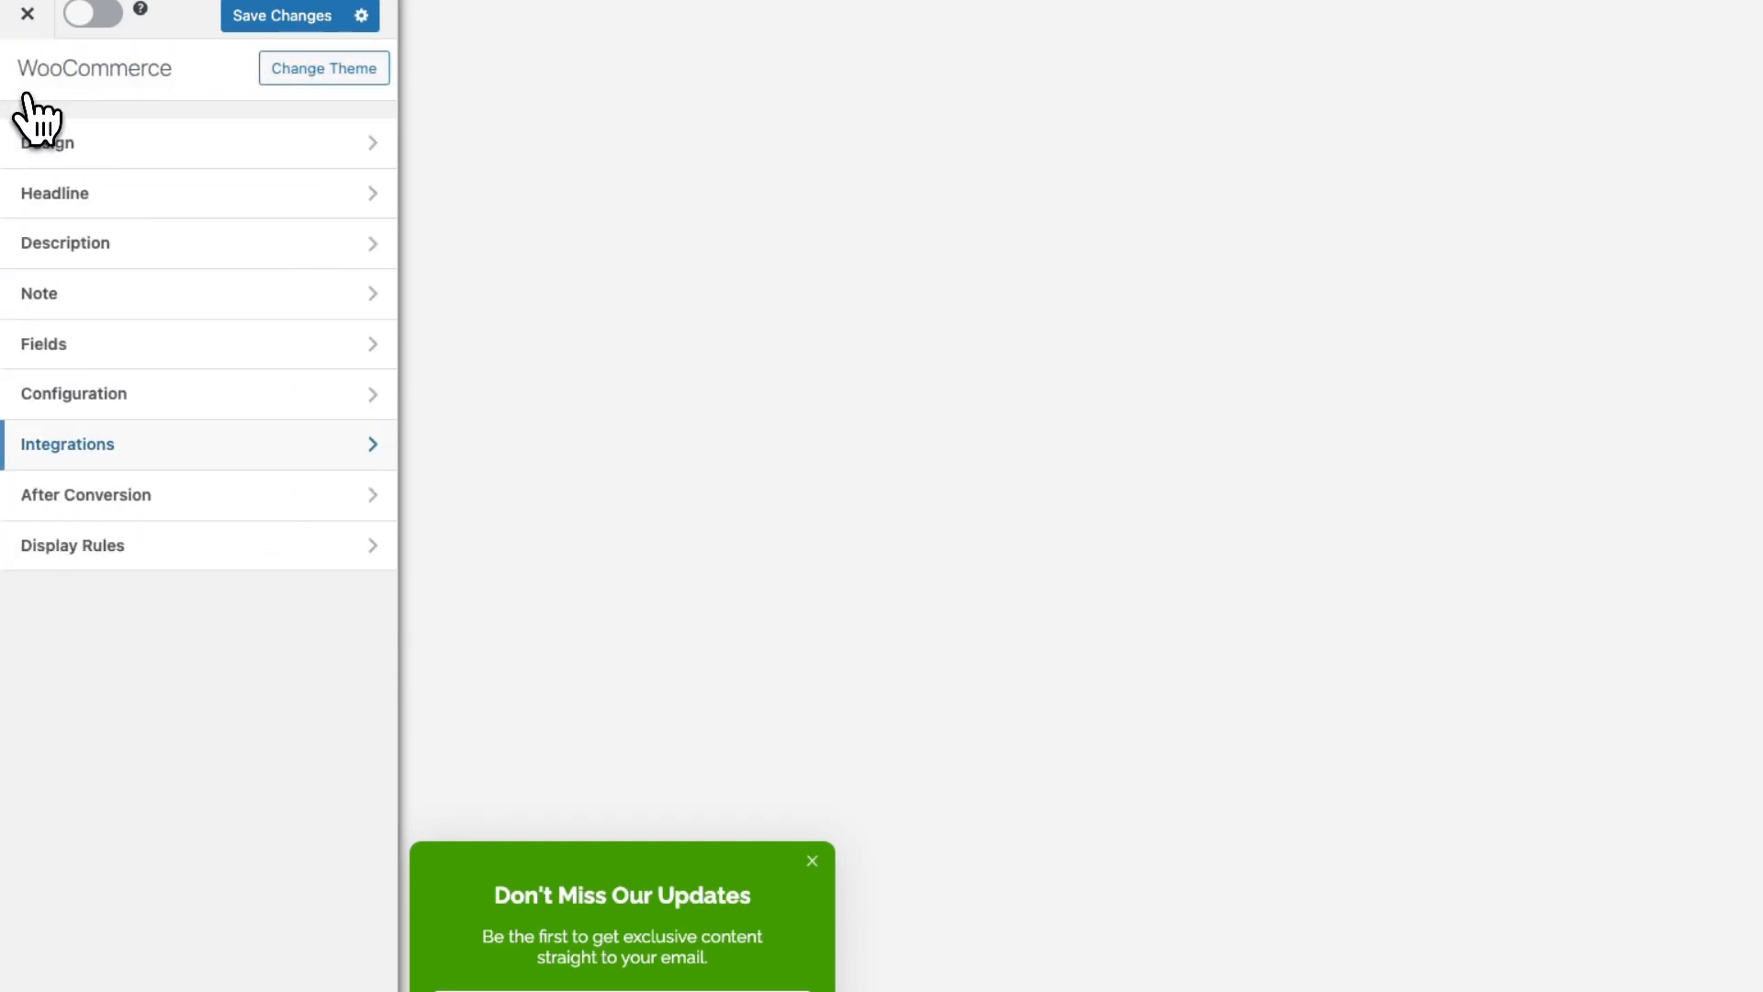
Keep After Conversion showing the 'Thanks for subscribing!' success message and review autoresponder options
{"action": "left_click", "coordinate": [205, 502]}
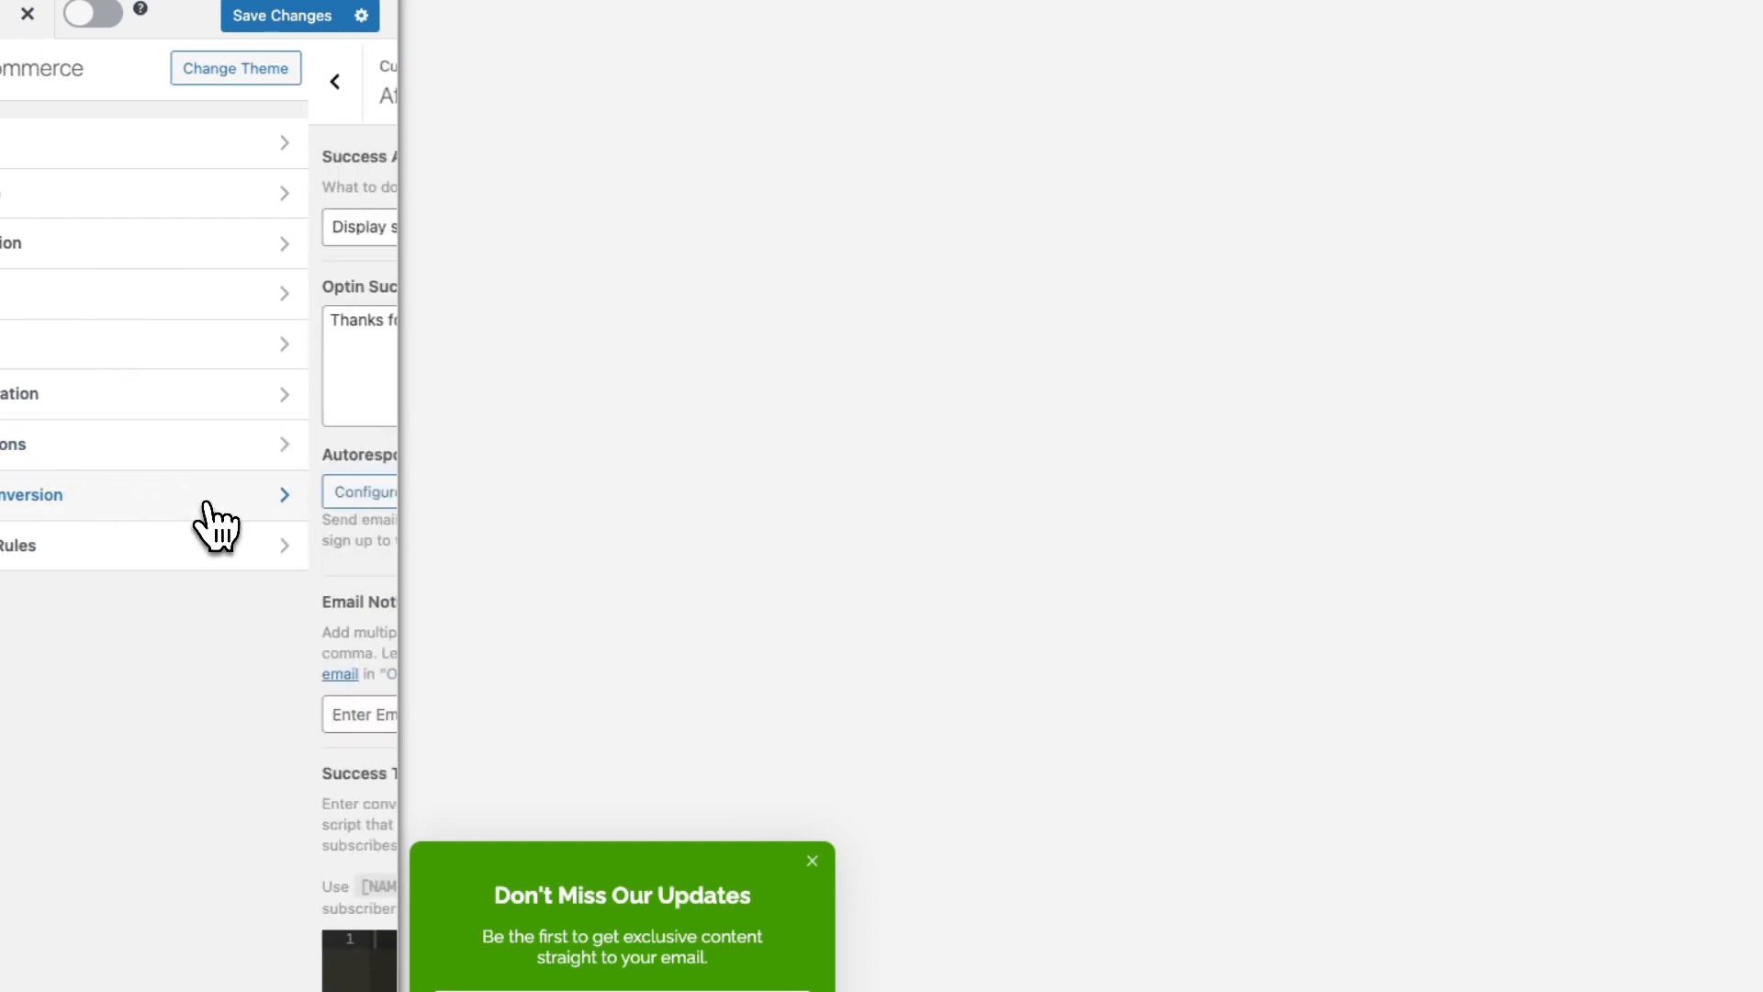
{"action": "left_click", "coordinate": [331, 235]}
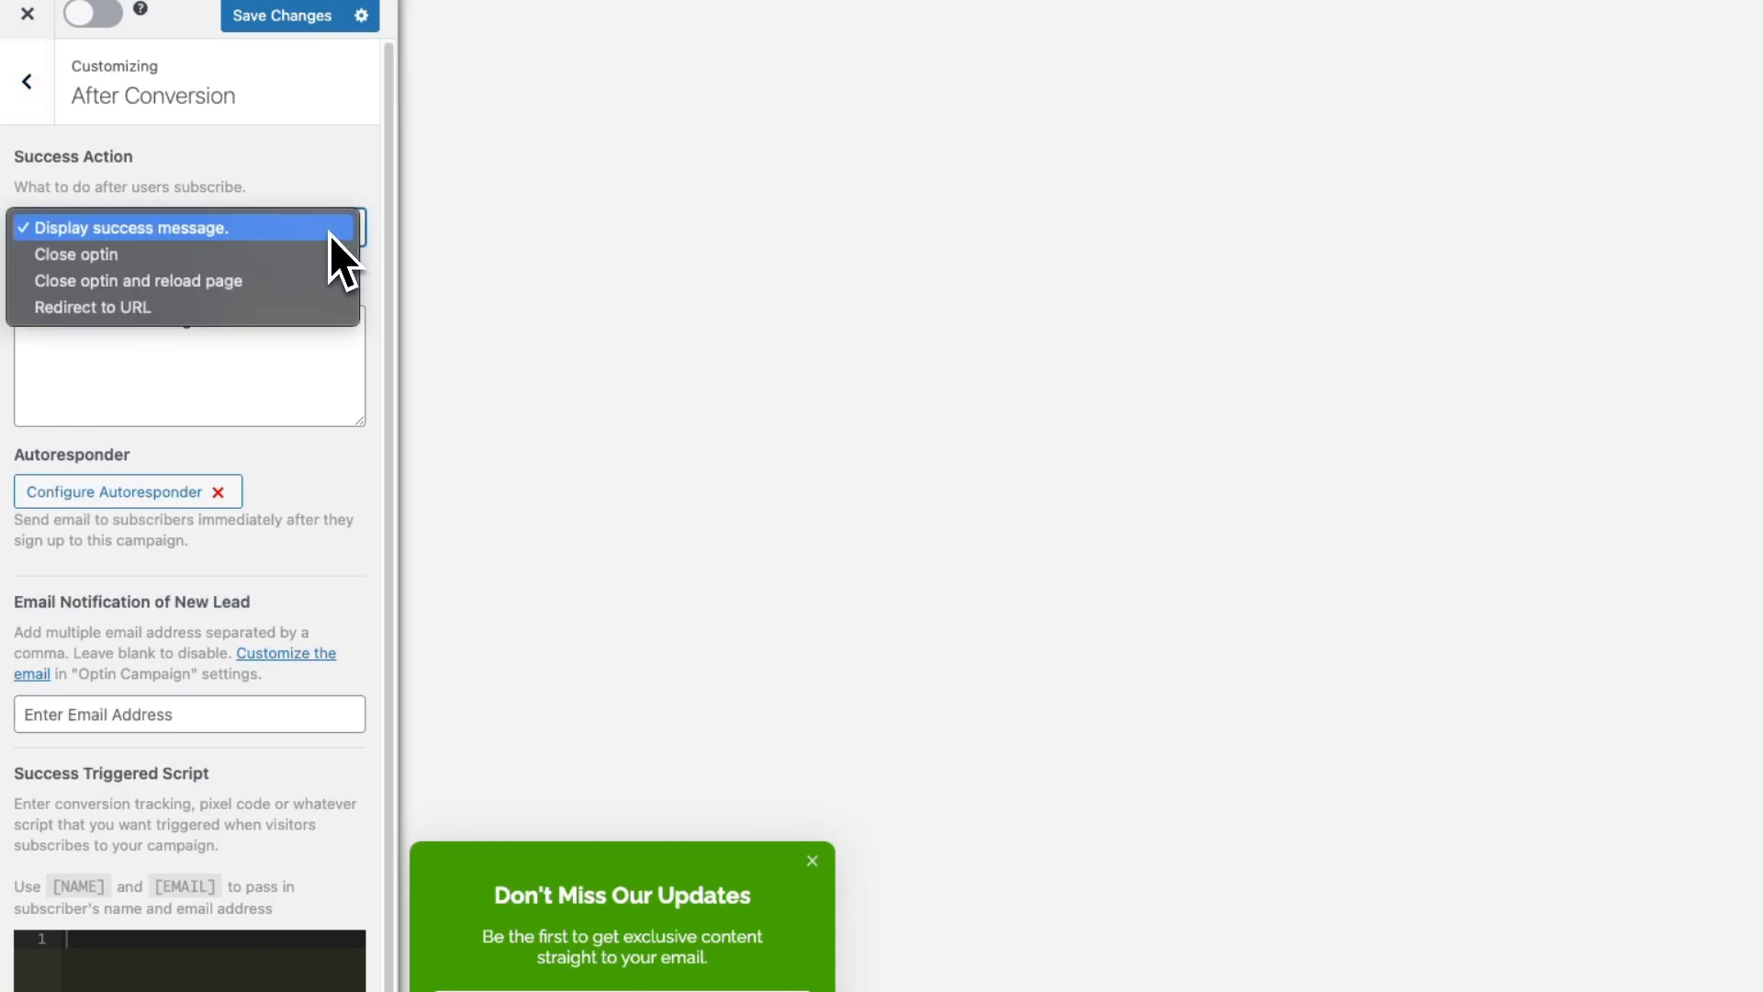
{"action": "left_click", "coordinate": [293, 367]}
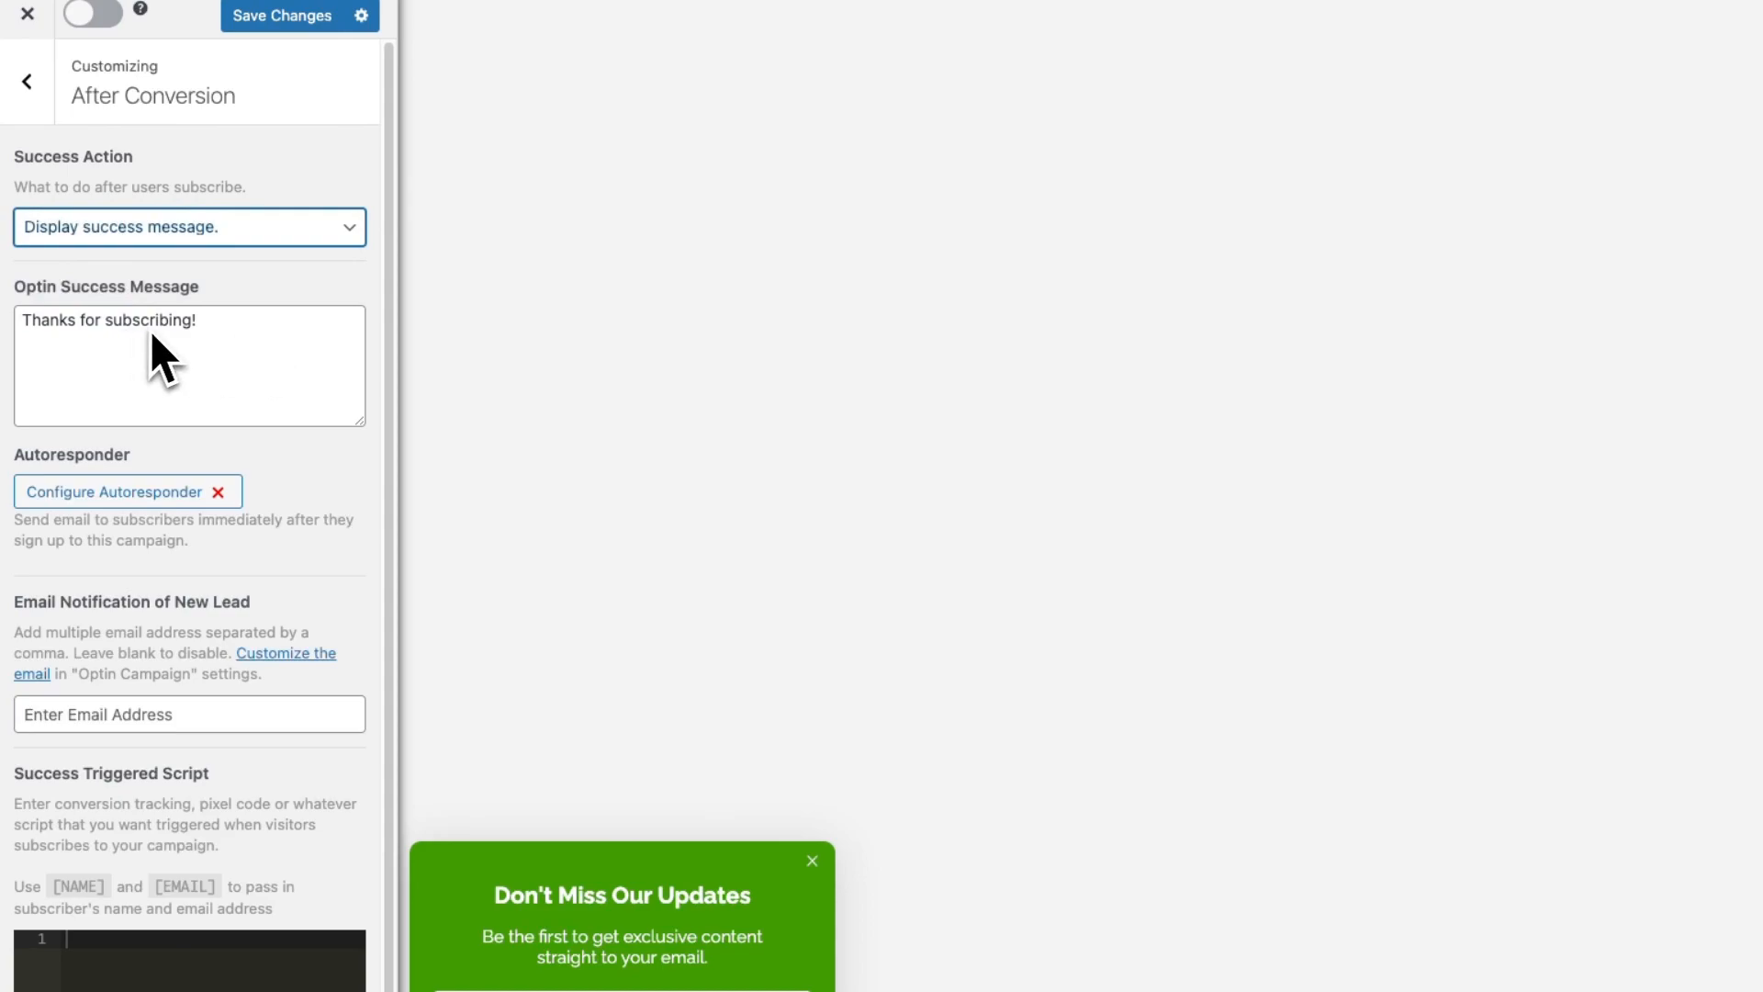
{"action": "left_click", "coordinate": [143, 496]}
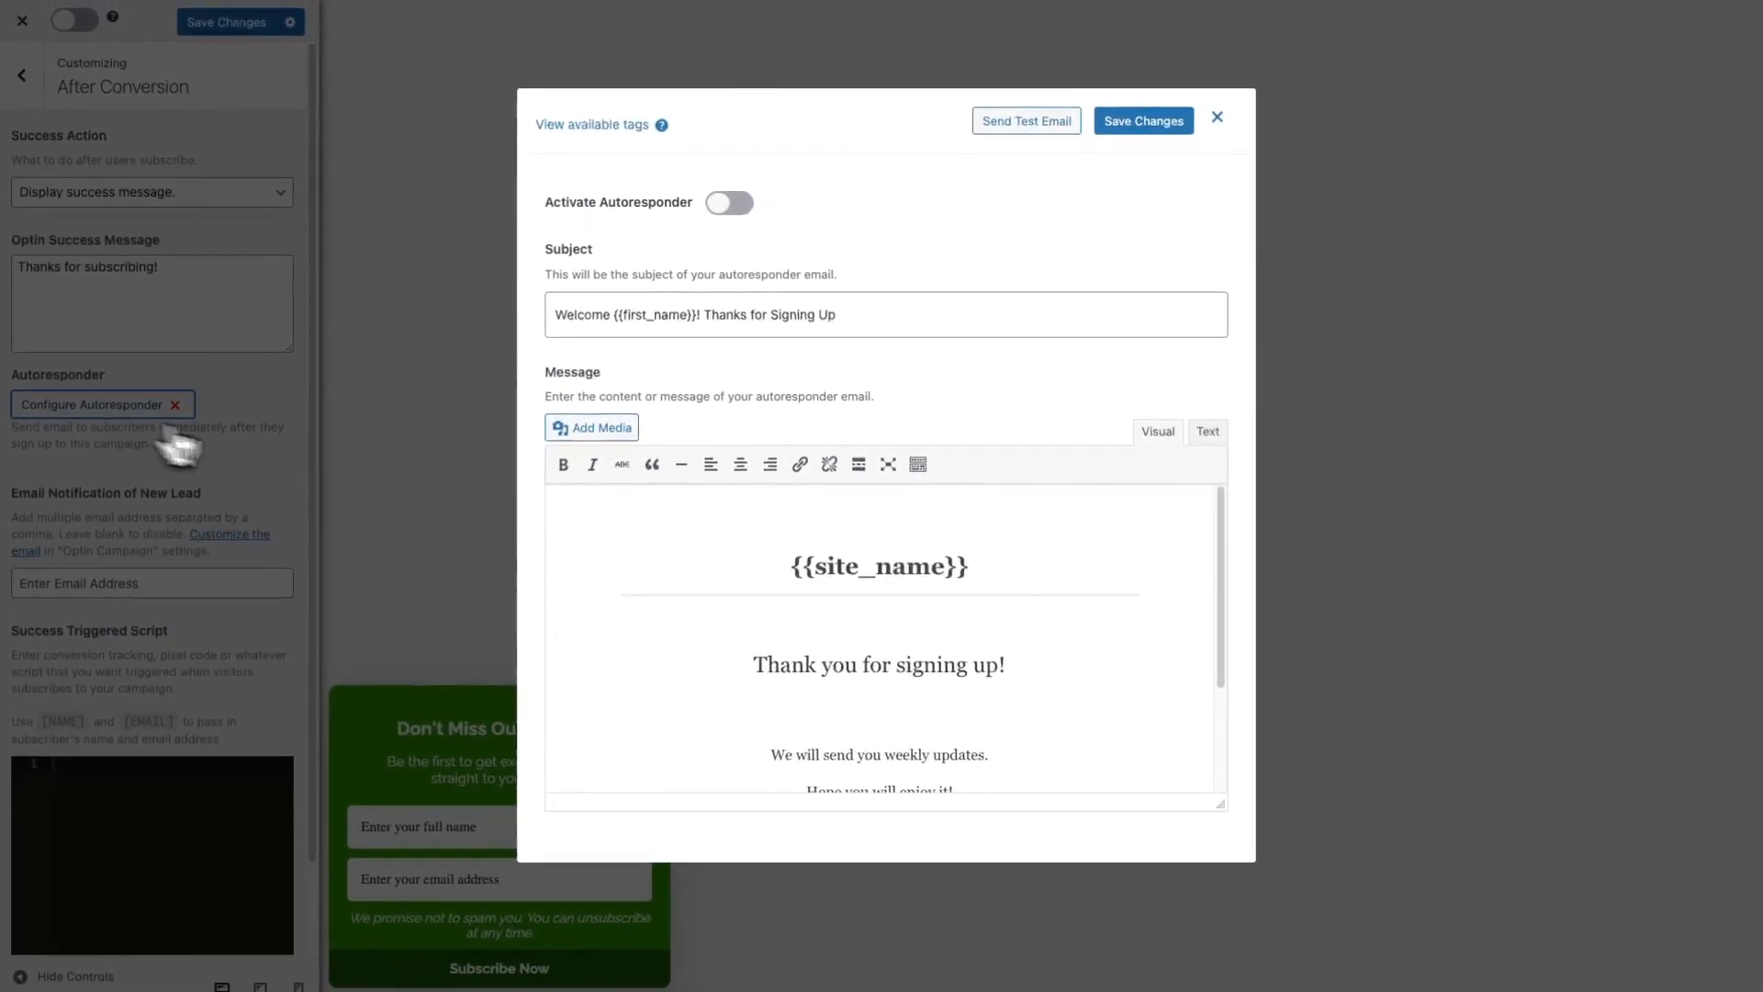
{"action": "scroll", "coordinate": [1273, 760], "scroll_direction": "down", "scroll_amount": 2}
{"action": "scroll", "coordinate": [1016, 617], "scroll_direction": "up", "scroll_amount": 2}
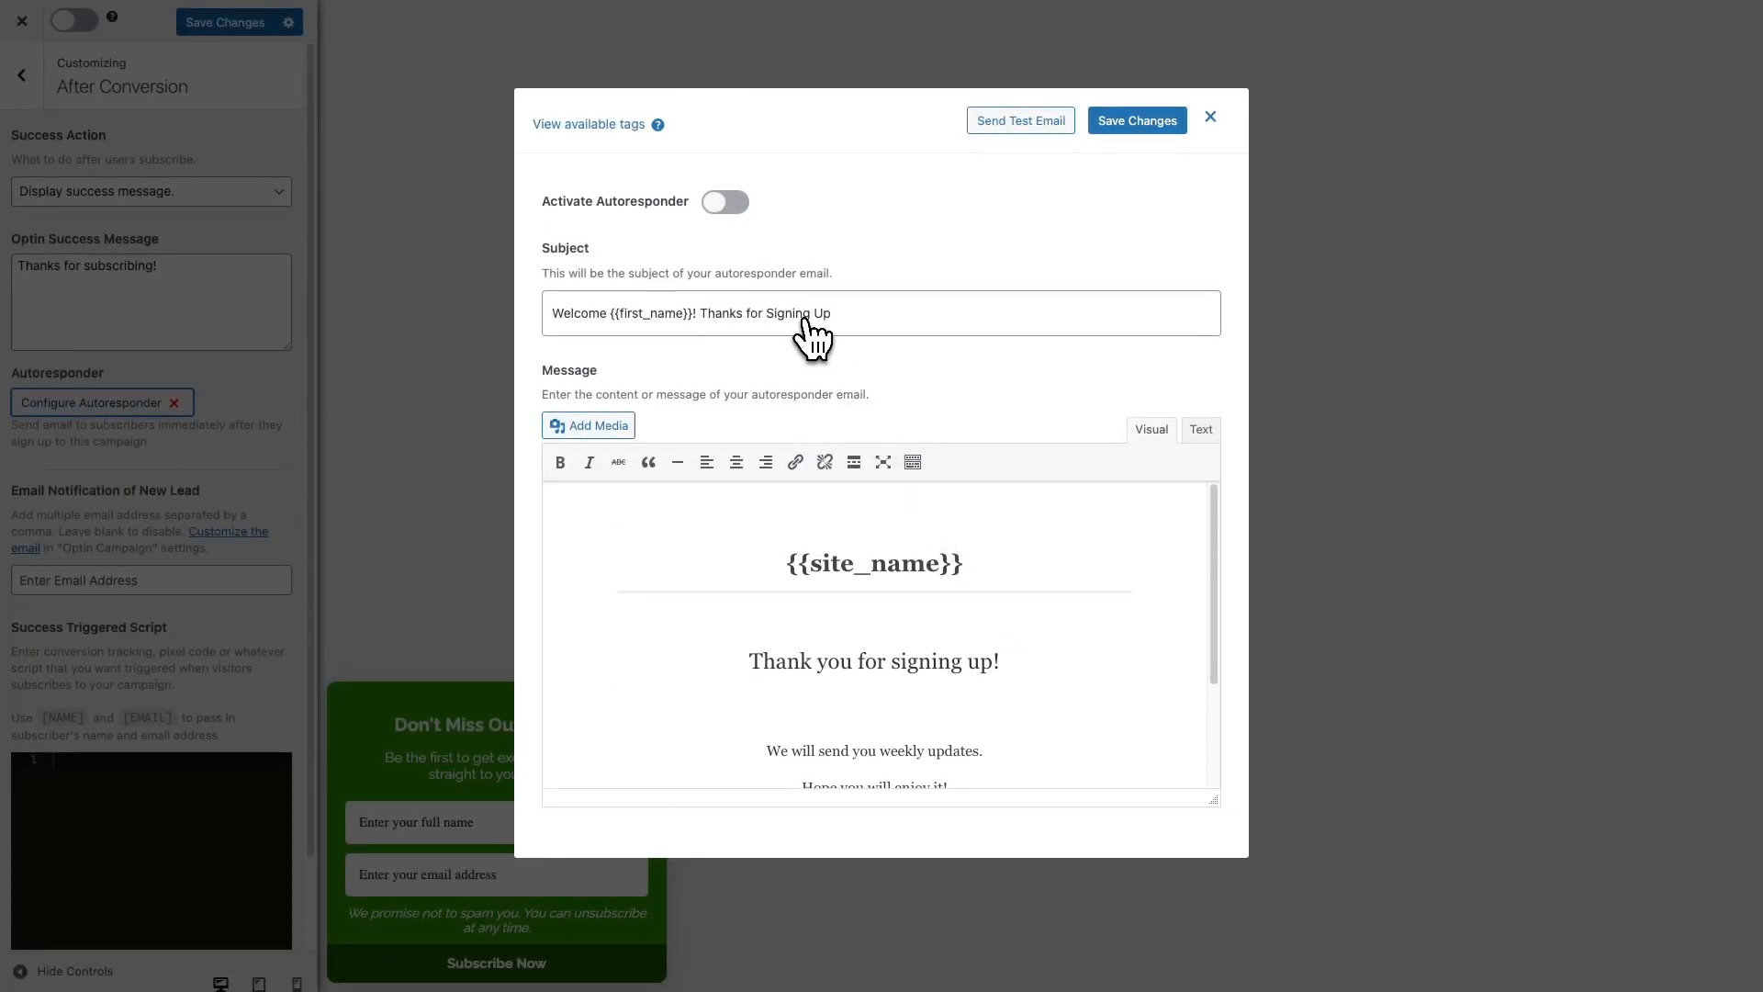
{"action": "left_click", "coordinate": [1212, 118]}
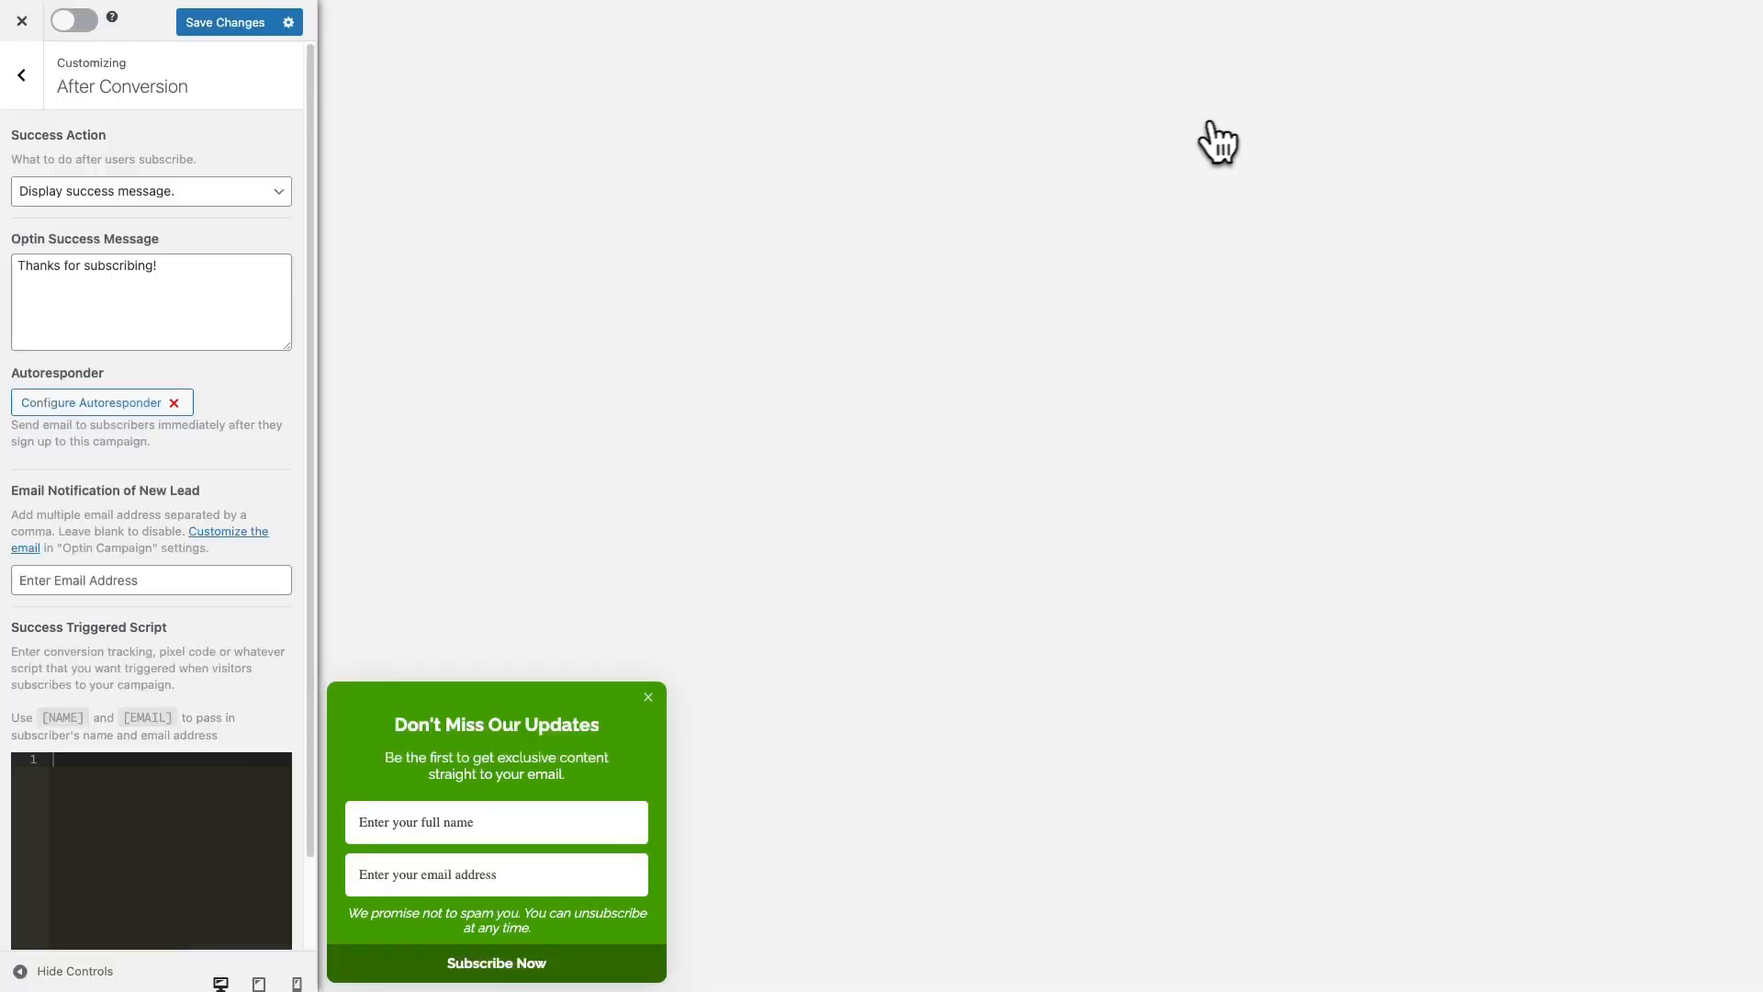
{"action": "scroll", "coordinate": [205, 460], "scroll_direction": "down", "scroll_amount": 2}
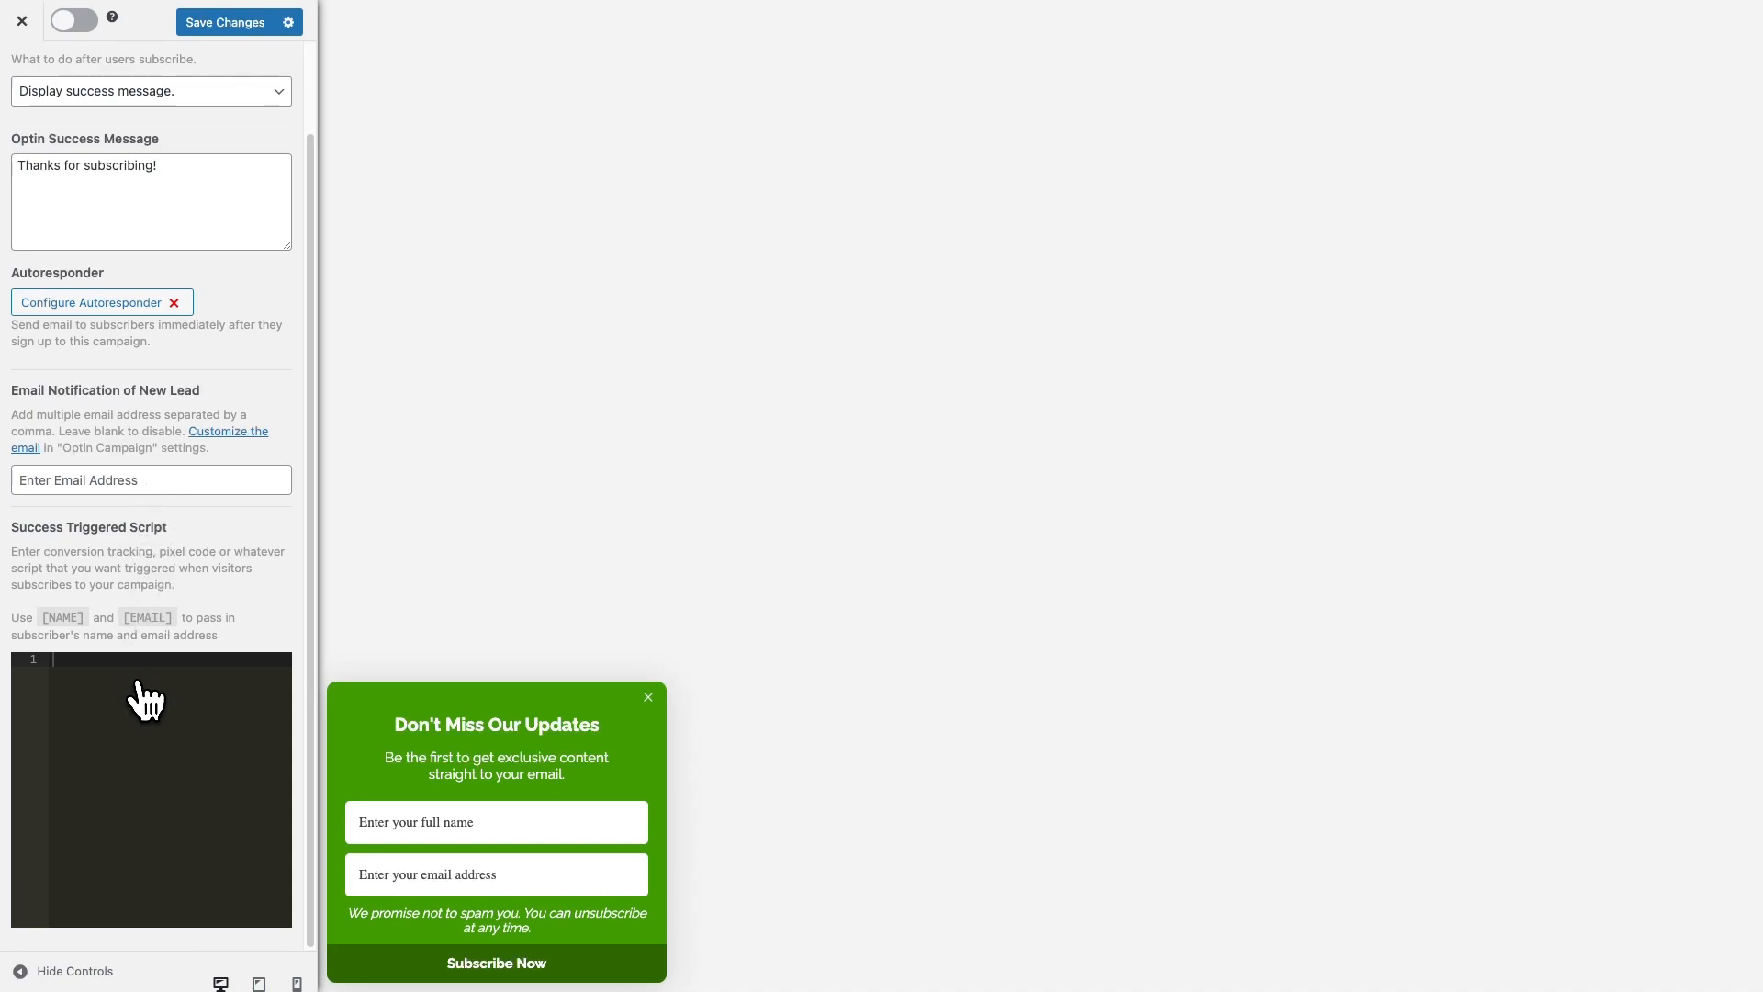
{"action": "scroll", "coordinate": [145, 702], "scroll_direction": "up", "scroll_amount": 2}
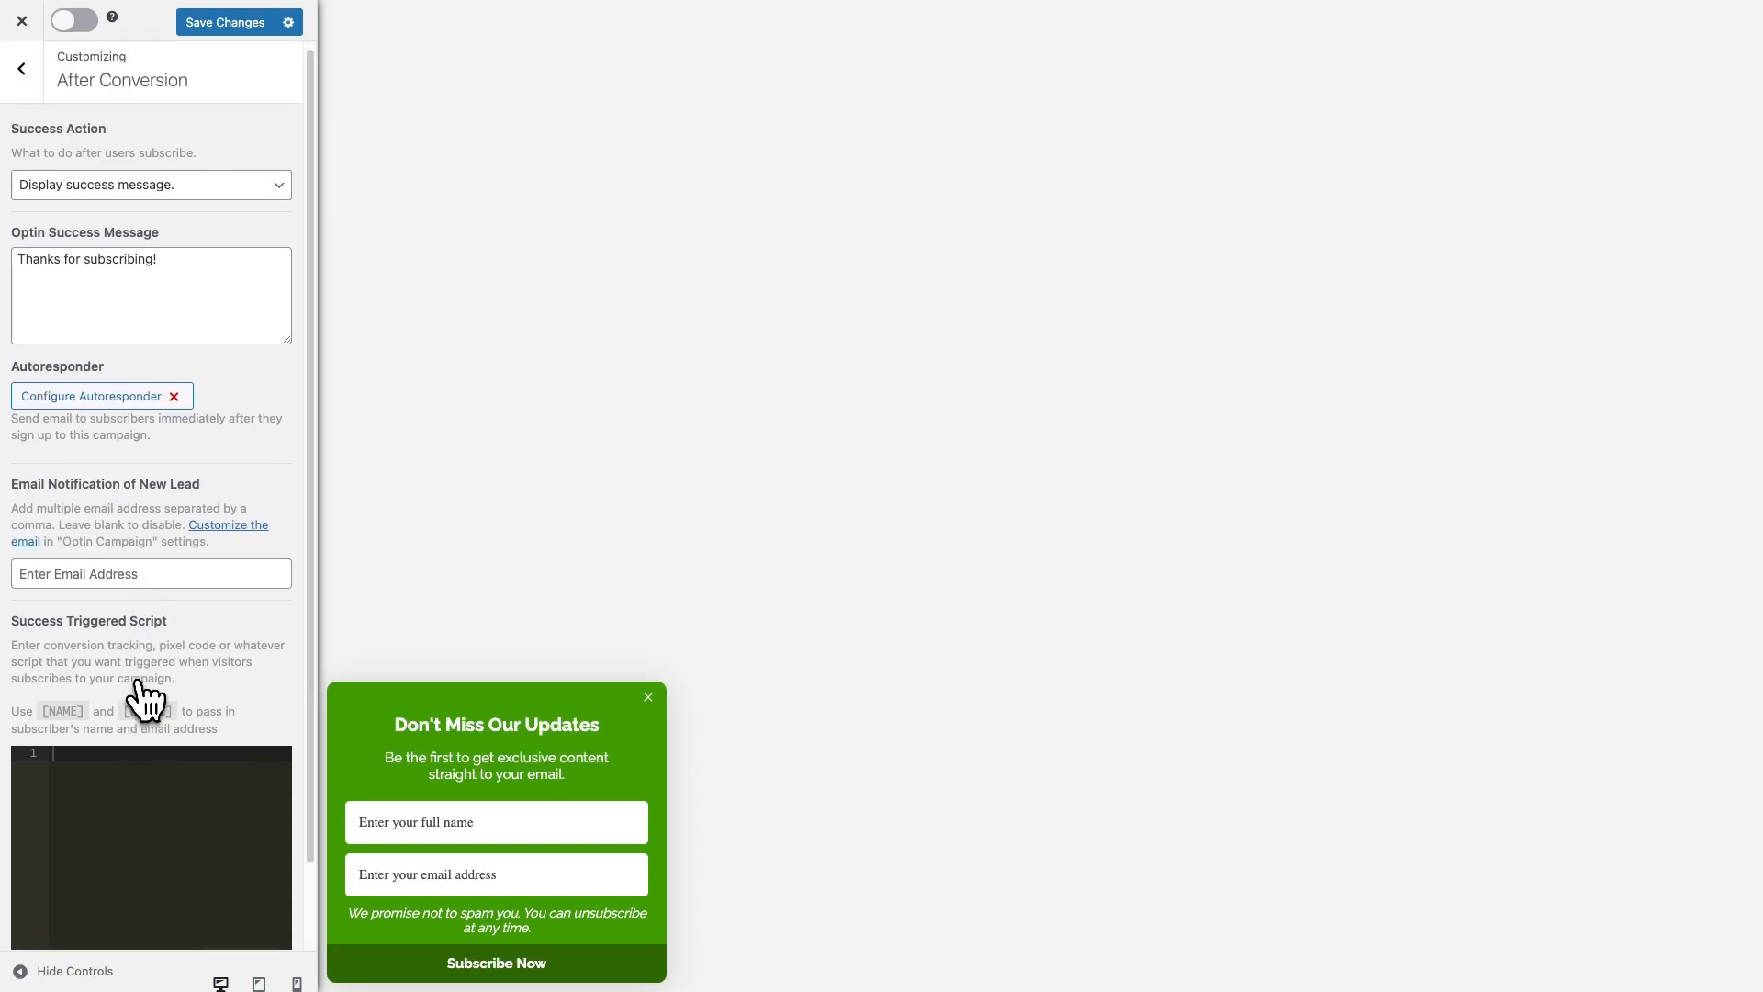
{"action": "left_click", "coordinate": [28, 84]}
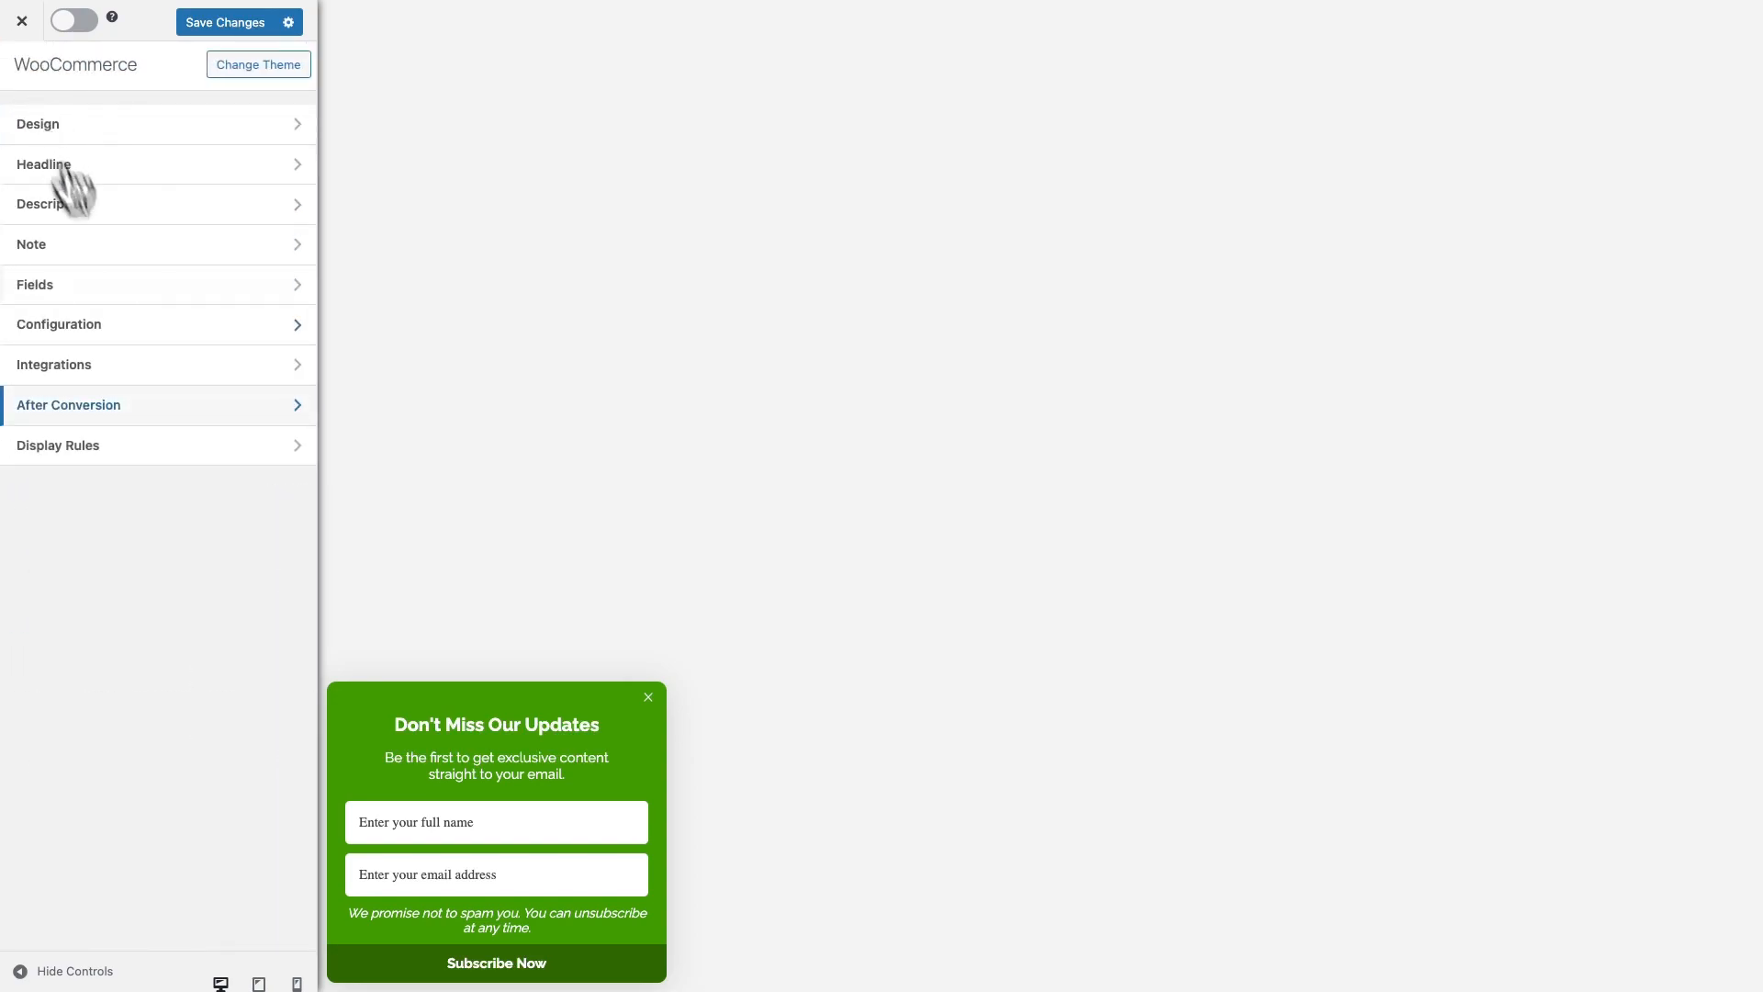
Review the Page Targeting display rules without changing them
{"action": "left_click", "coordinate": [173, 447]}
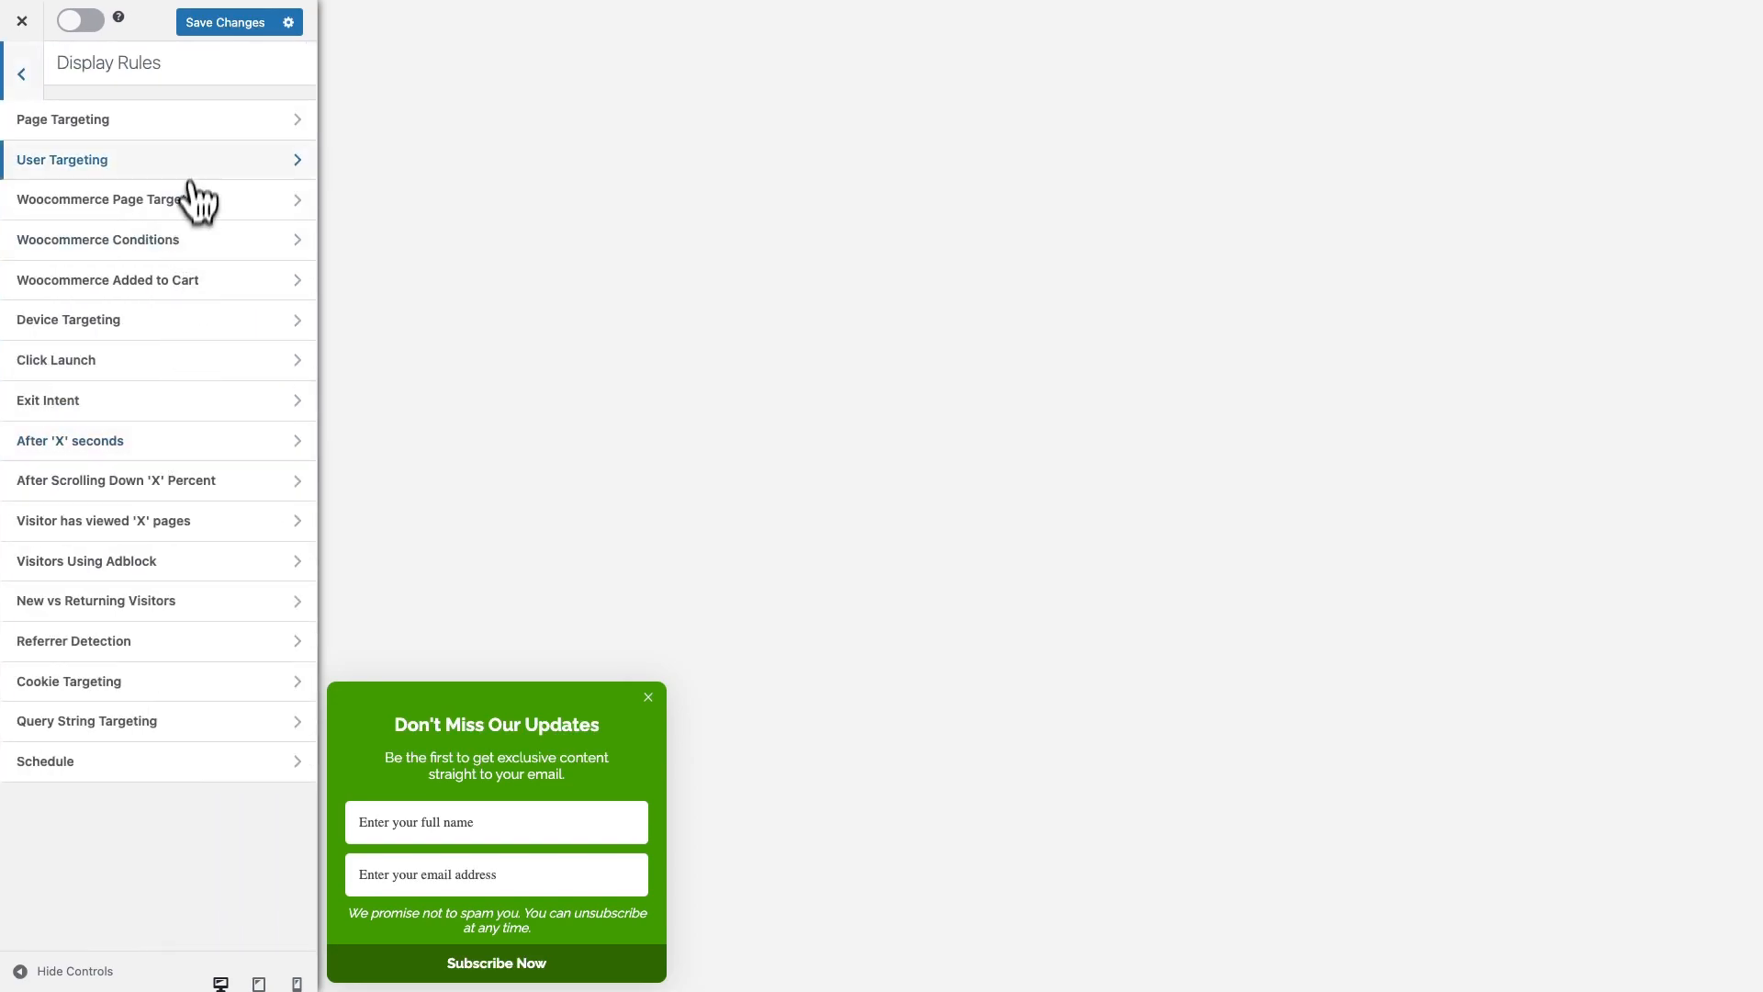
{"action": "left_click", "coordinate": [196, 126]}
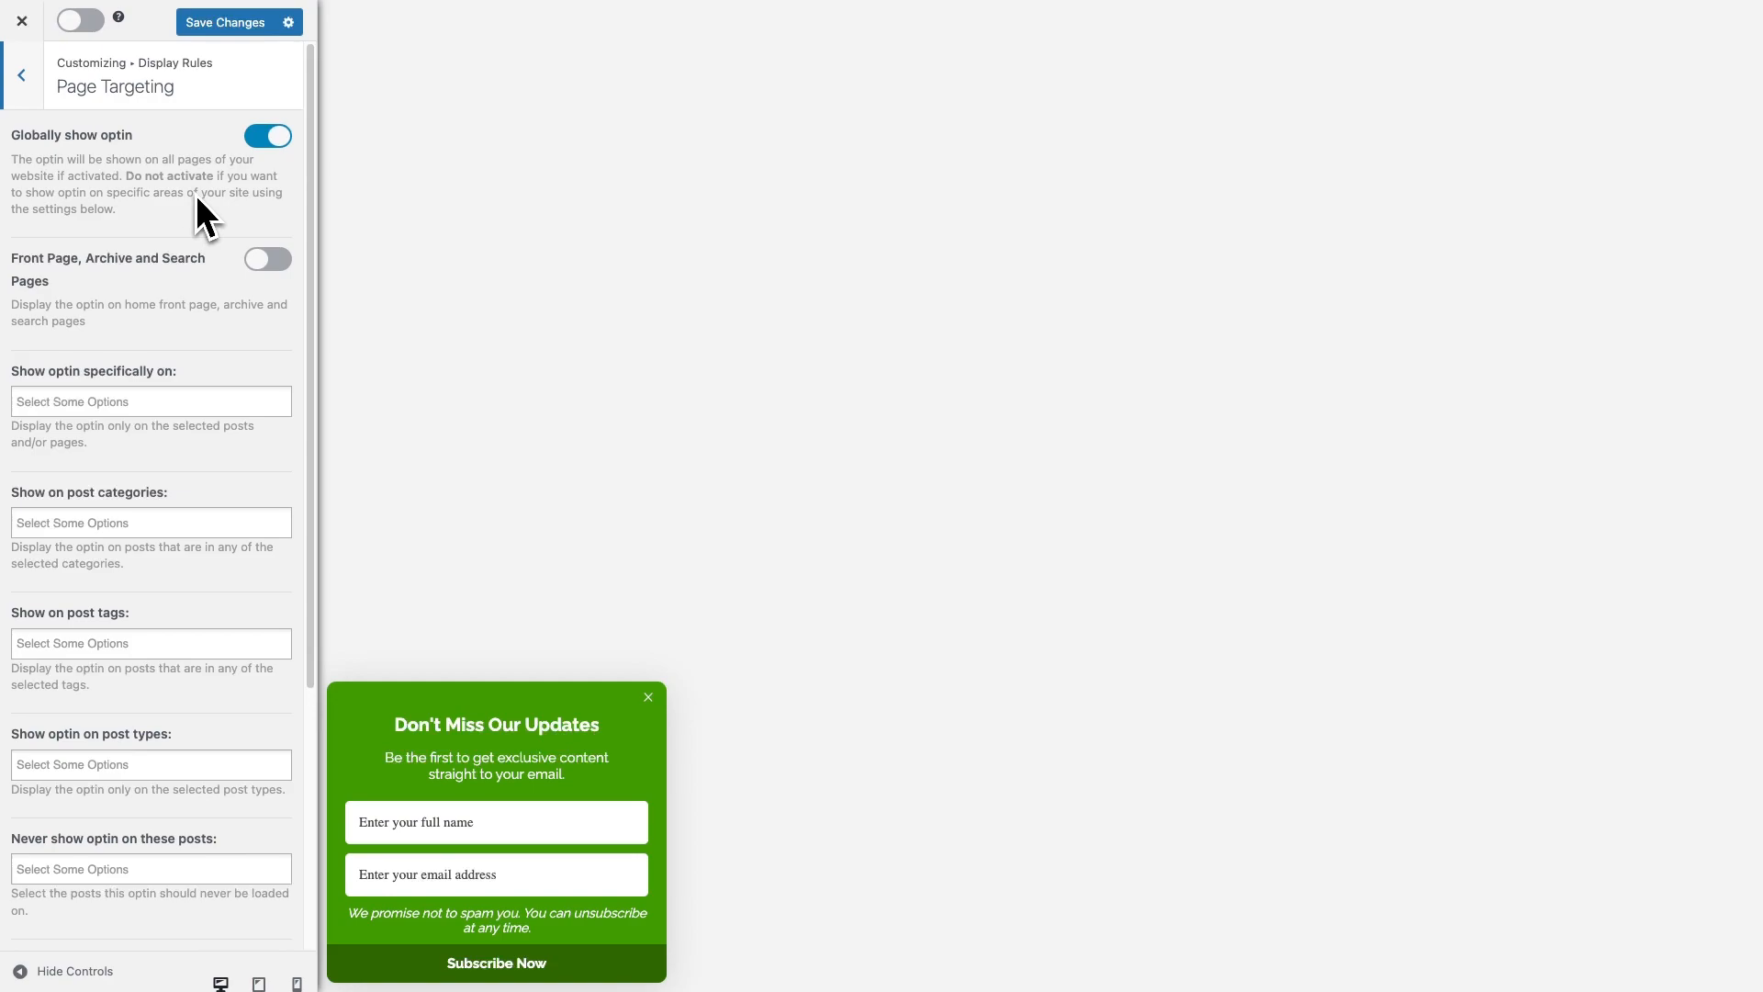
{"action": "scroll", "coordinate": [195, 195], "scroll_direction": "down", "scroll_amount": 5}
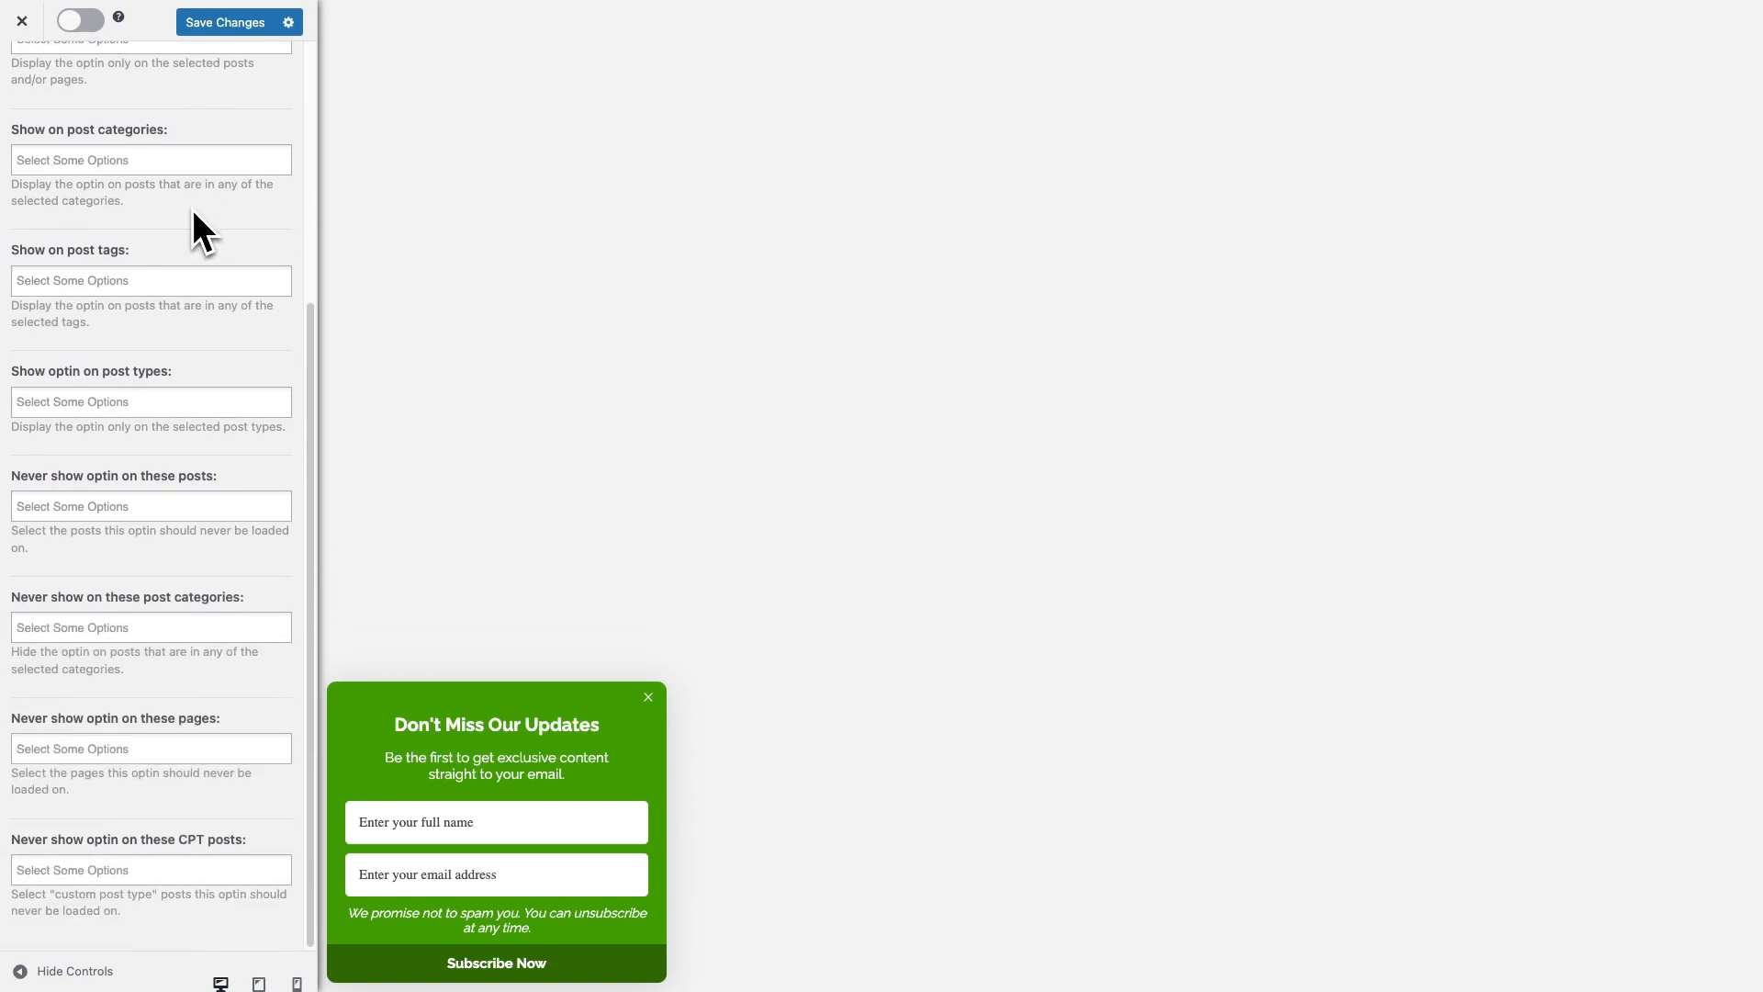
{"action": "scroll", "coordinate": [193, 211], "scroll_direction": "up", "scroll_amount": 5}
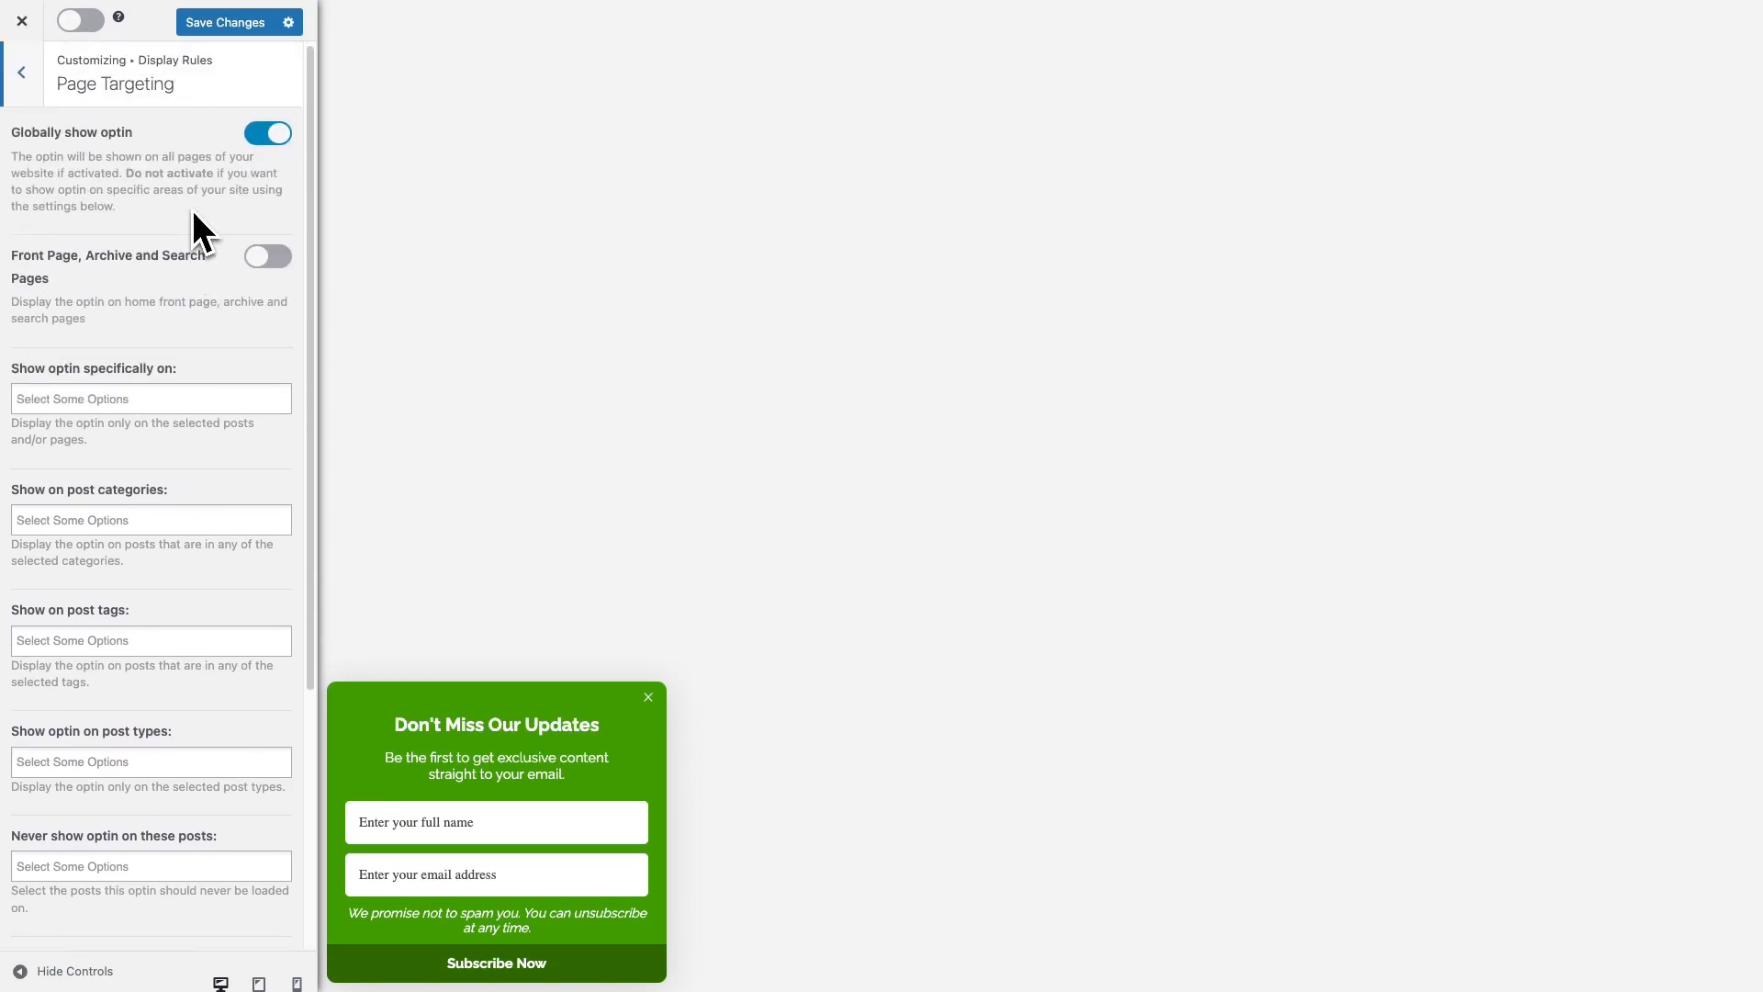
{"action": "left_click", "coordinate": [26, 77]}
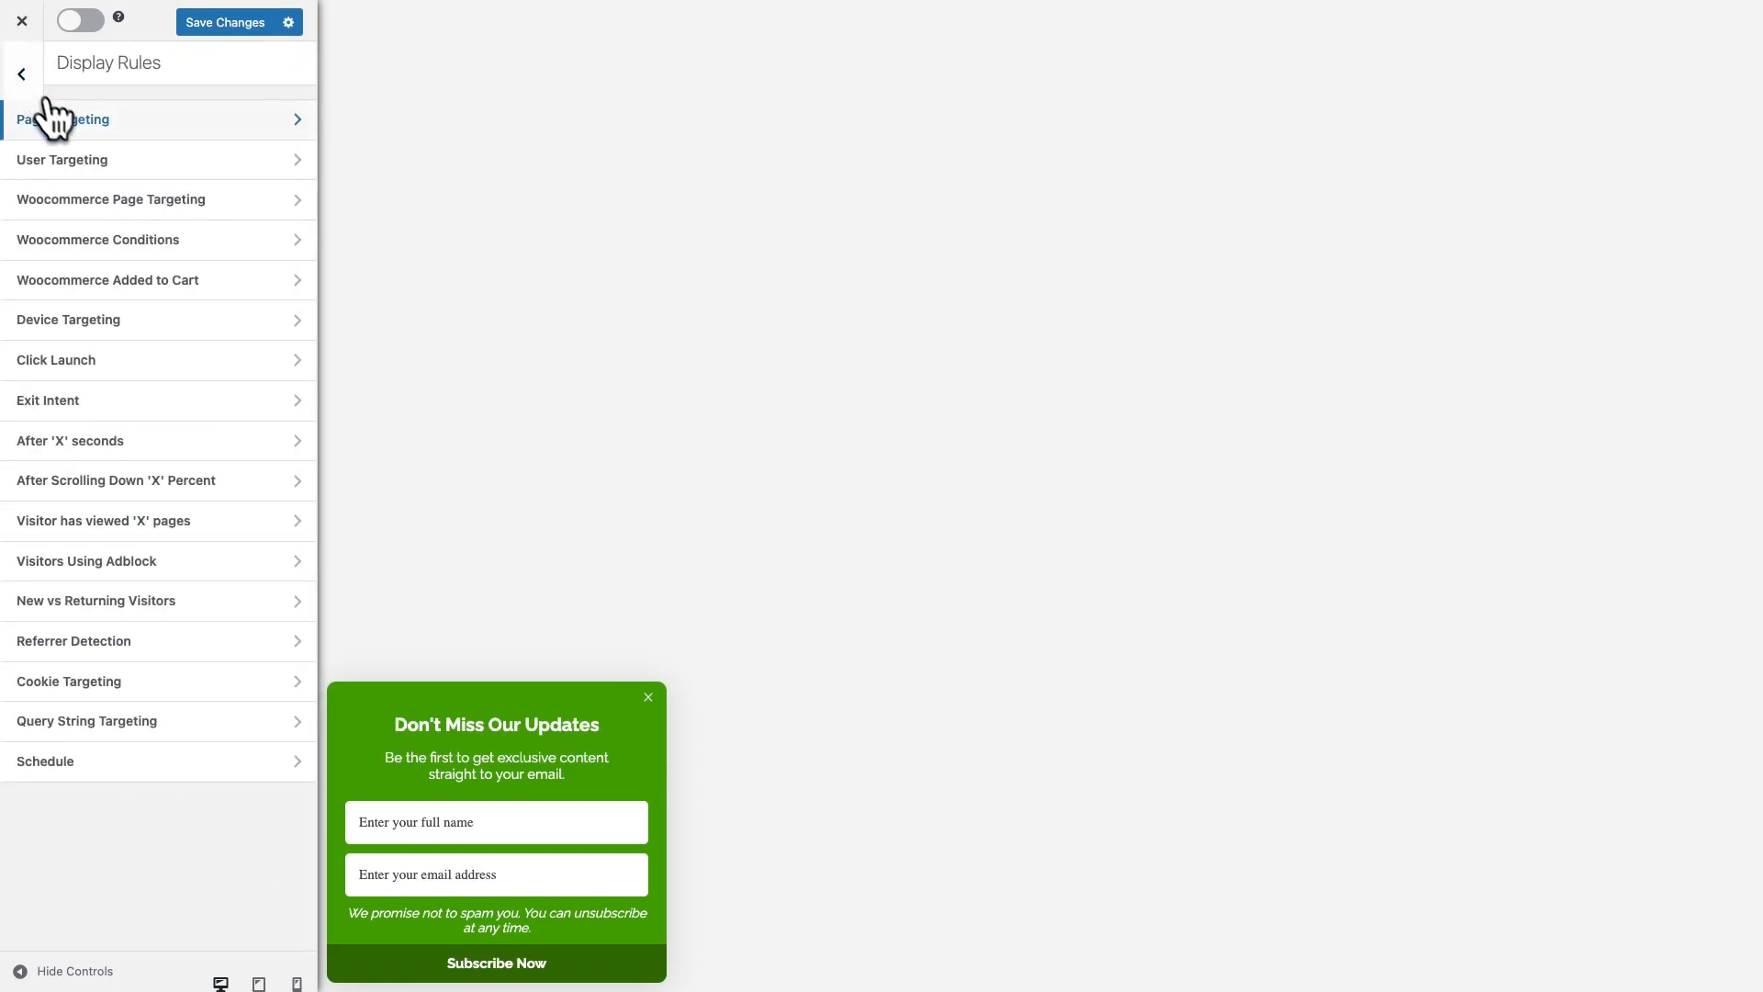
Set User Targeting to 'Show to only users not logged-in'
{"action": "left_click", "coordinate": [117, 160]}
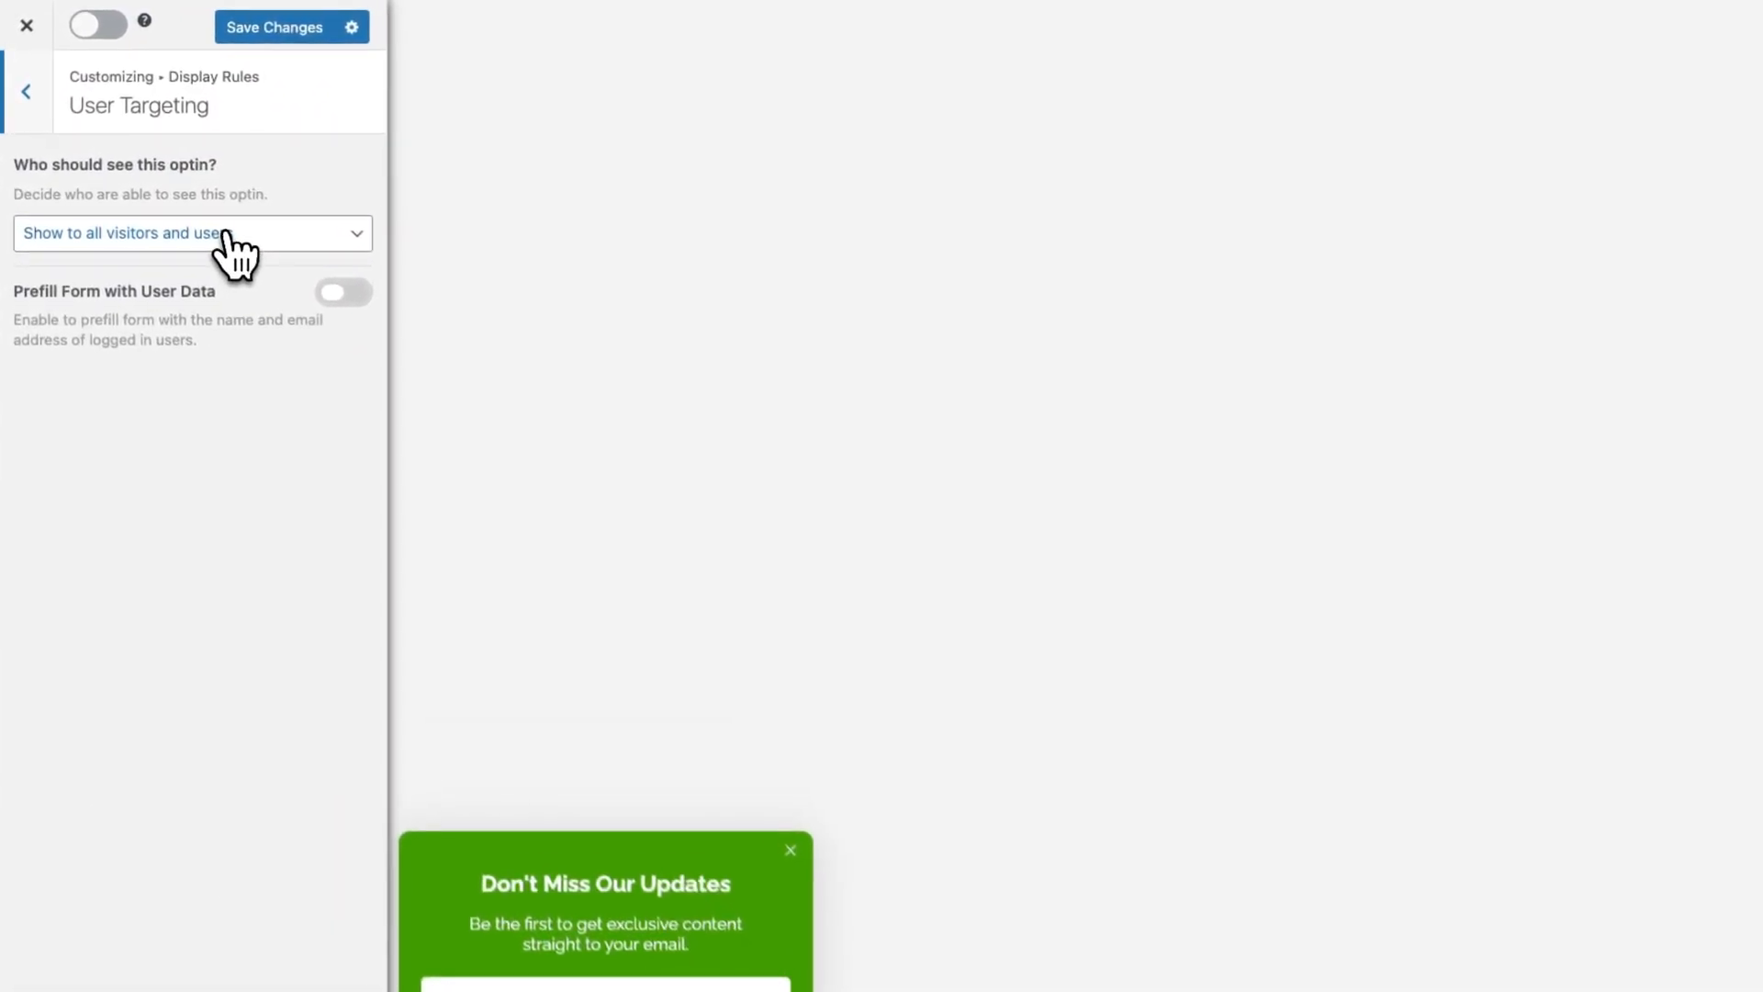
{"action": "left_click", "coordinate": [183, 191]}
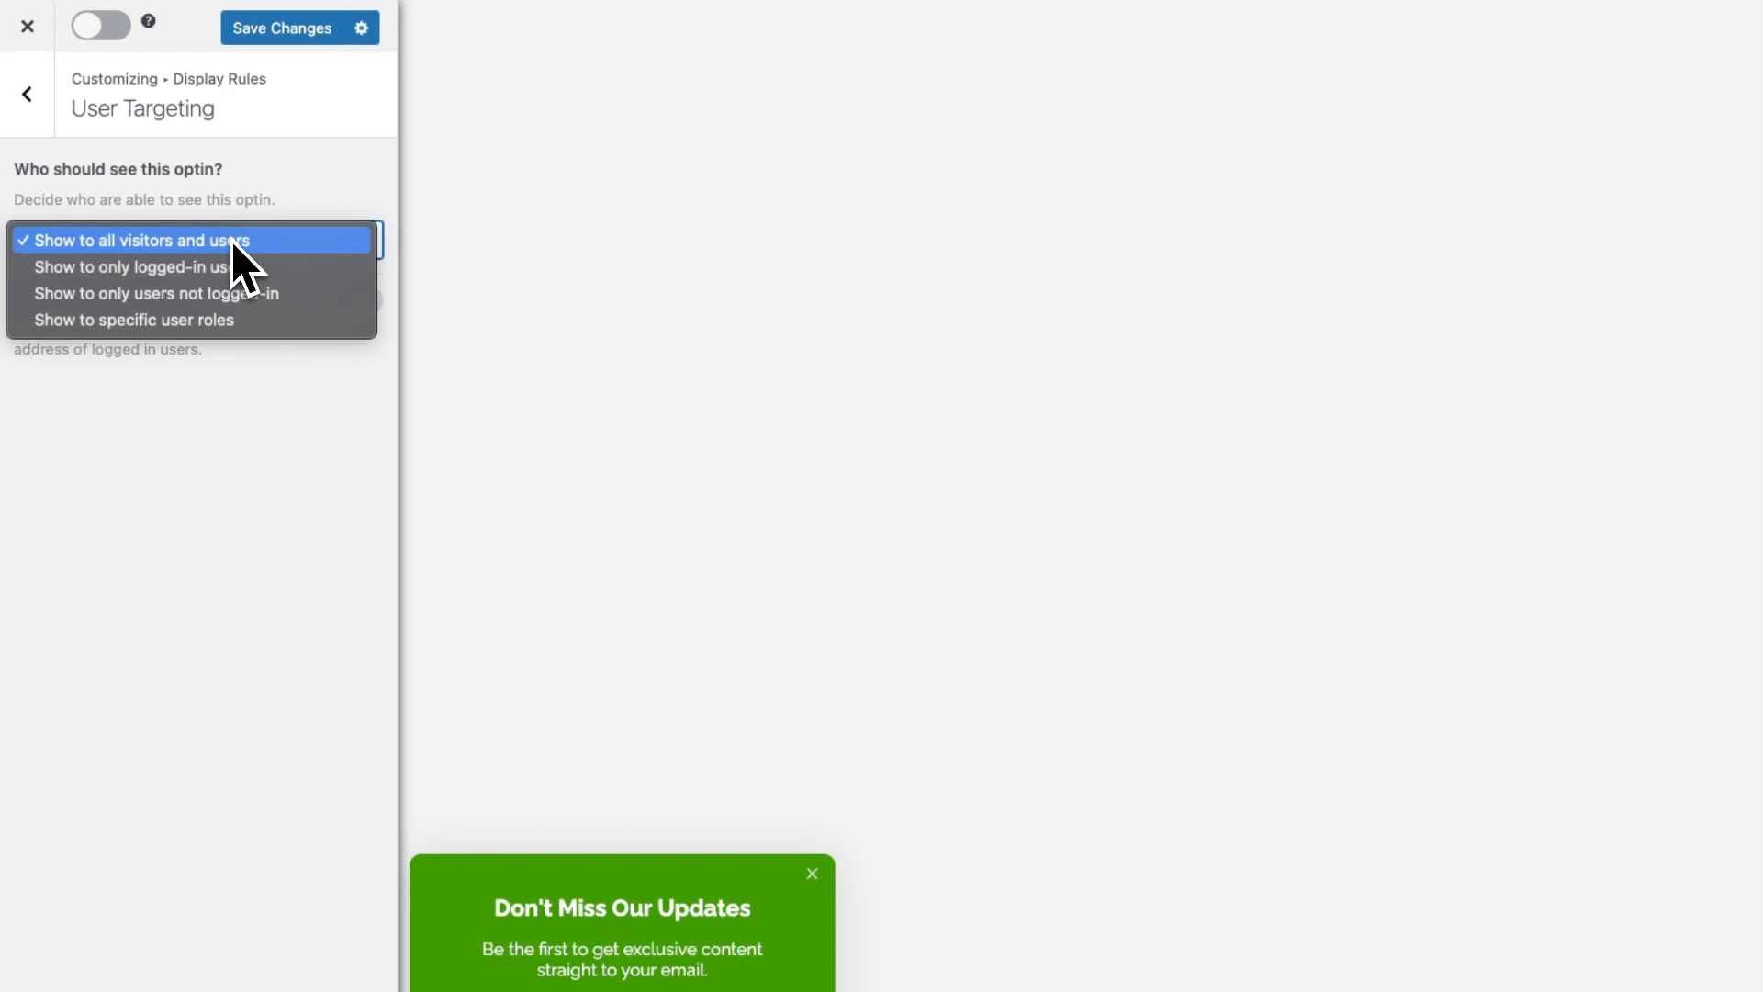
{"action": "left_click", "coordinate": [223, 290]}
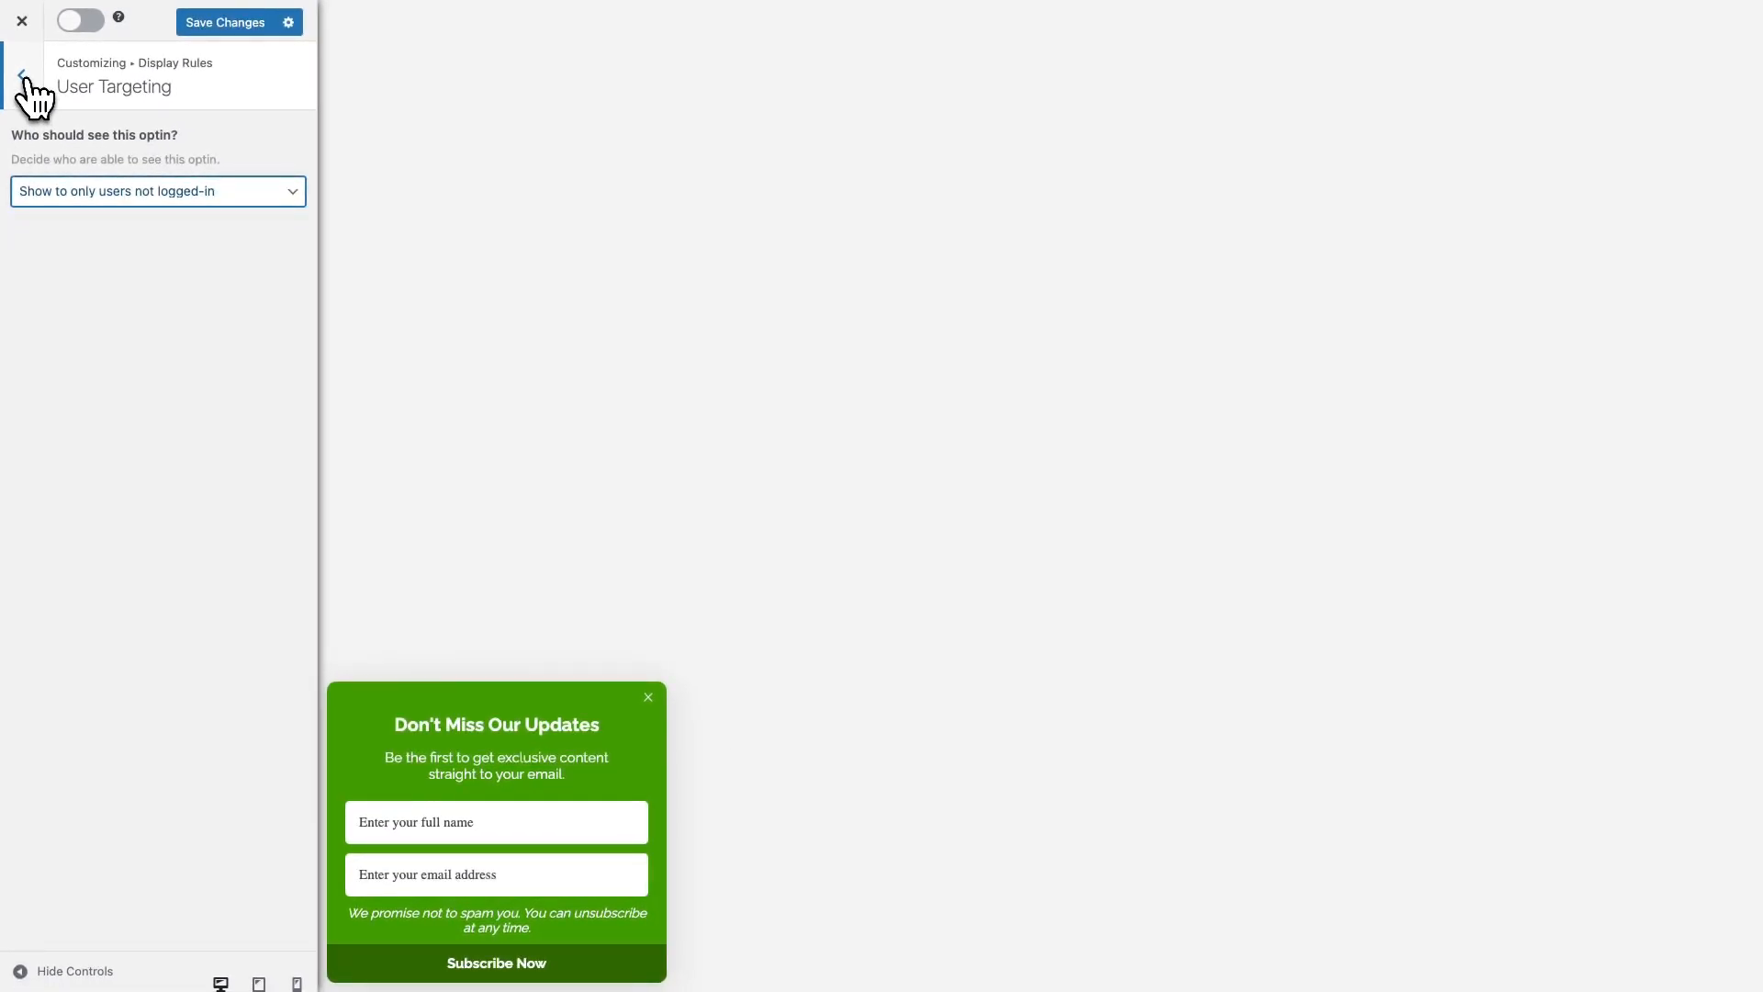
{"action": "left_click", "coordinate": [22, 77]}
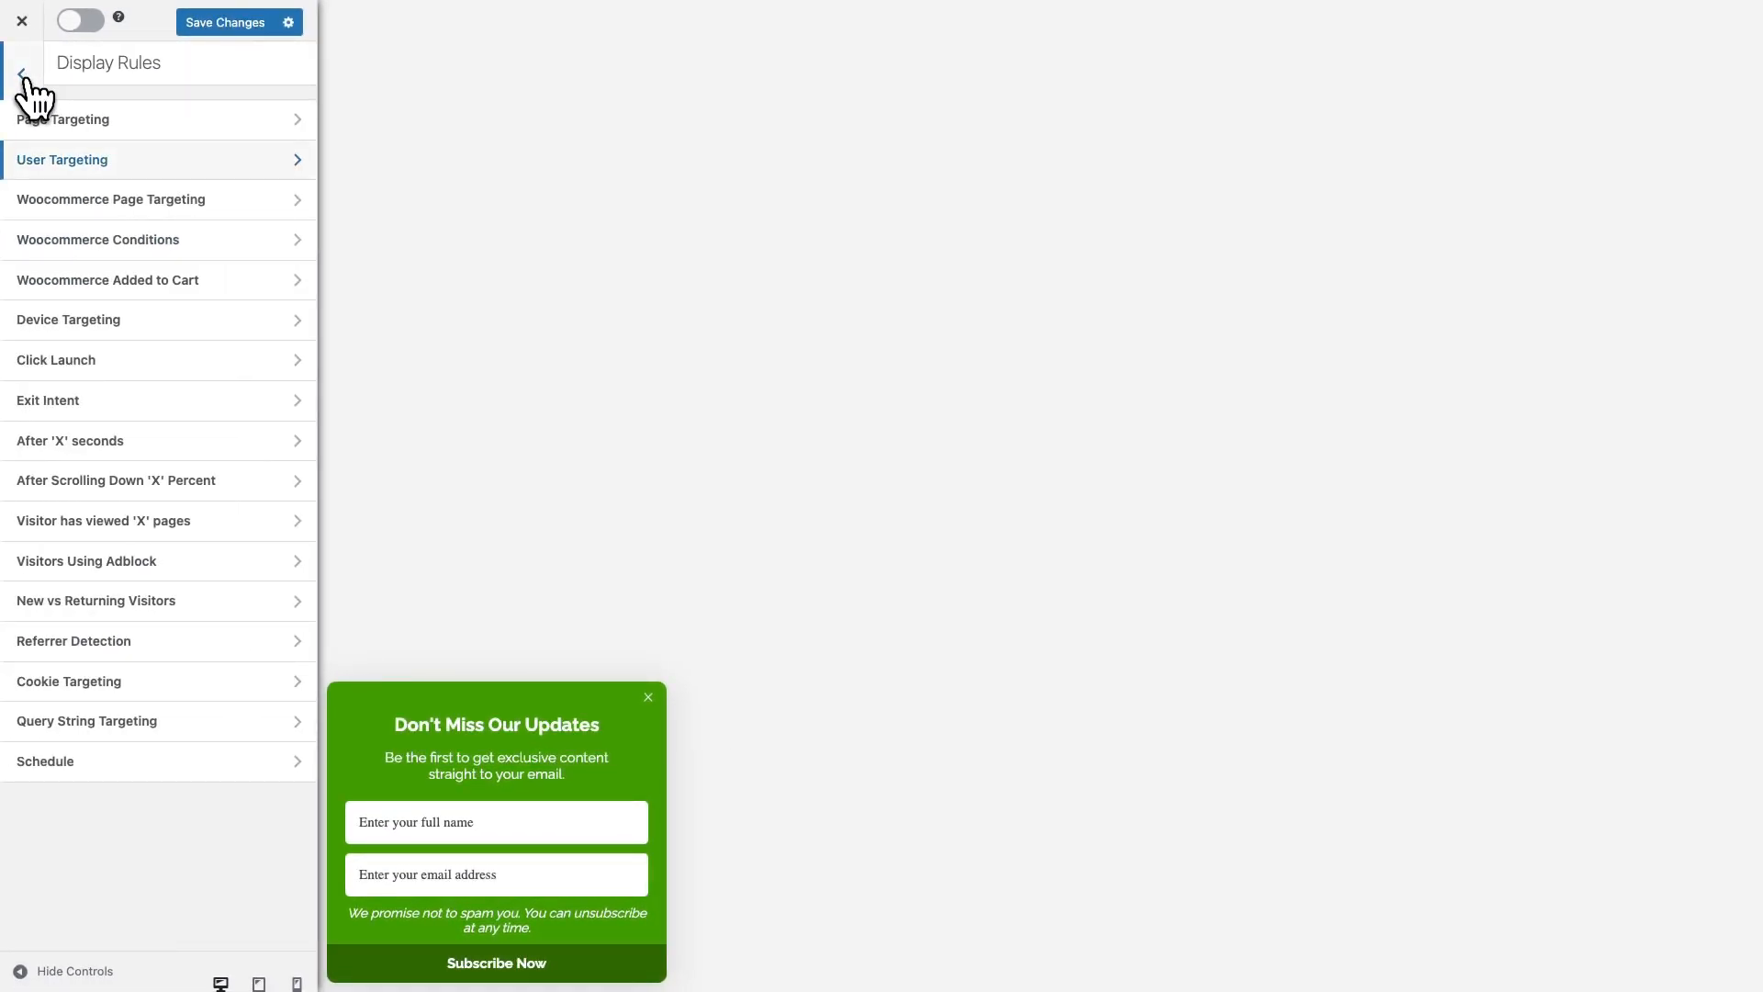
Turn on the Woocommerce Added to Cart rule with no required products, so any product triggers it
{"action": "left_click", "coordinate": [156, 281]}
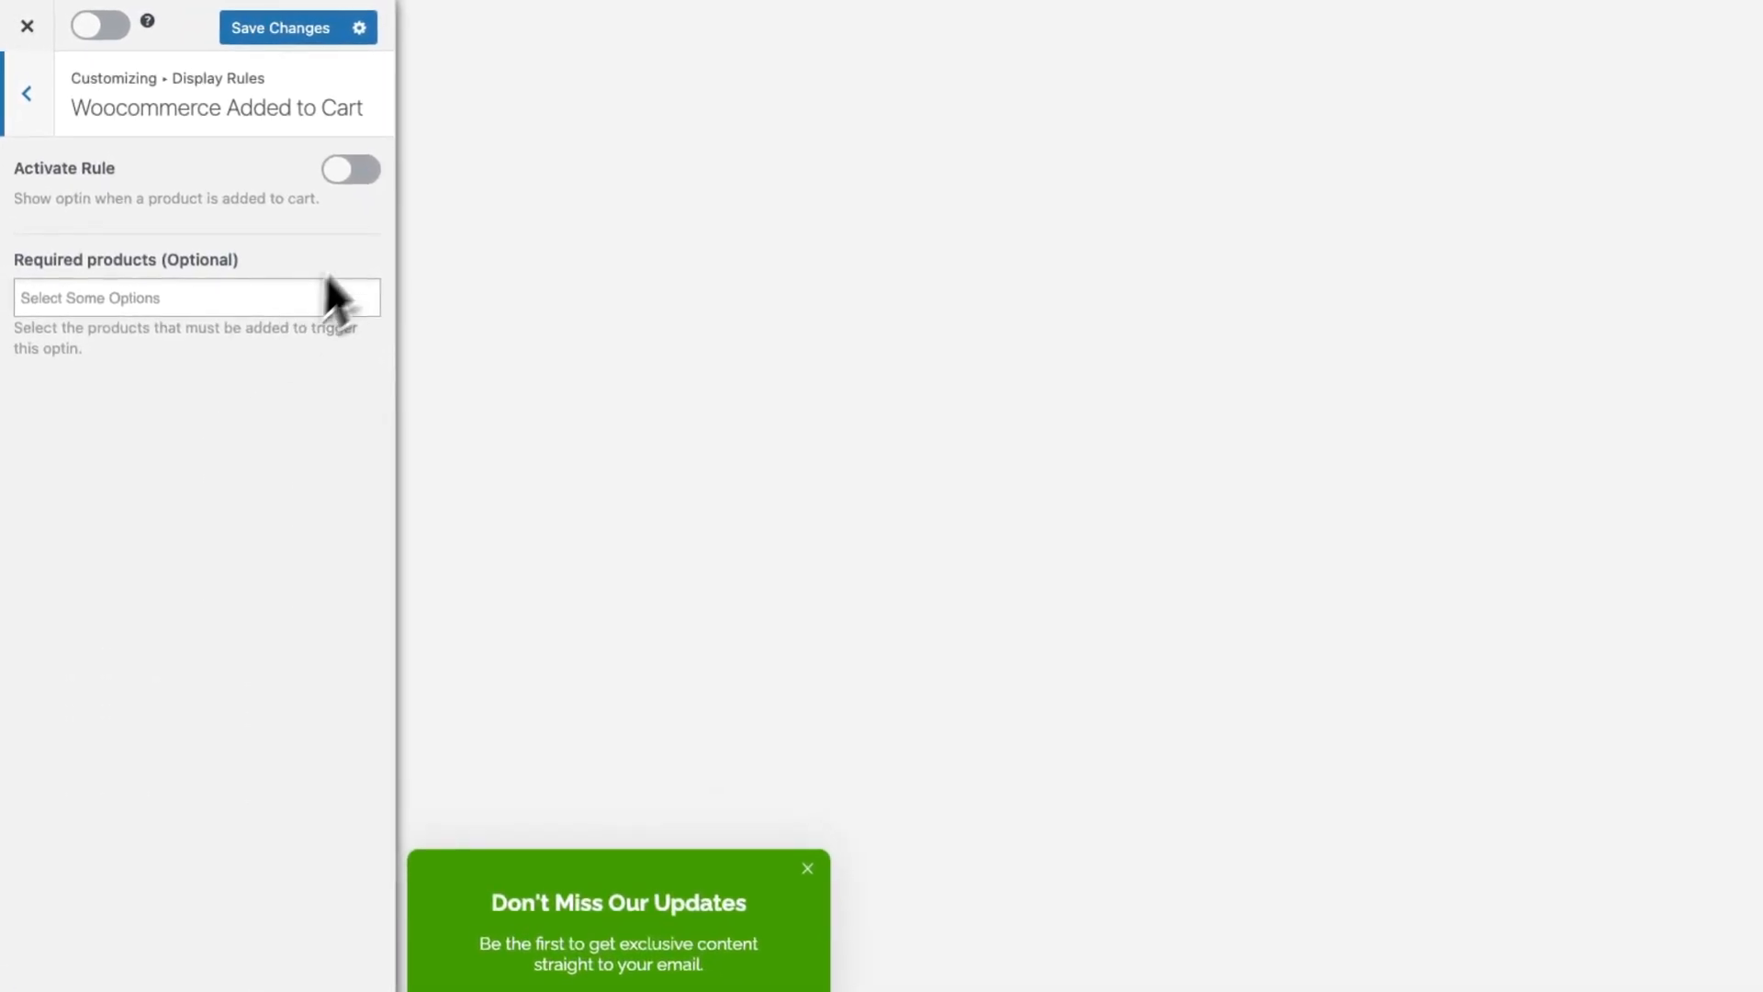
{"action": "left_click", "coordinate": [358, 175]}
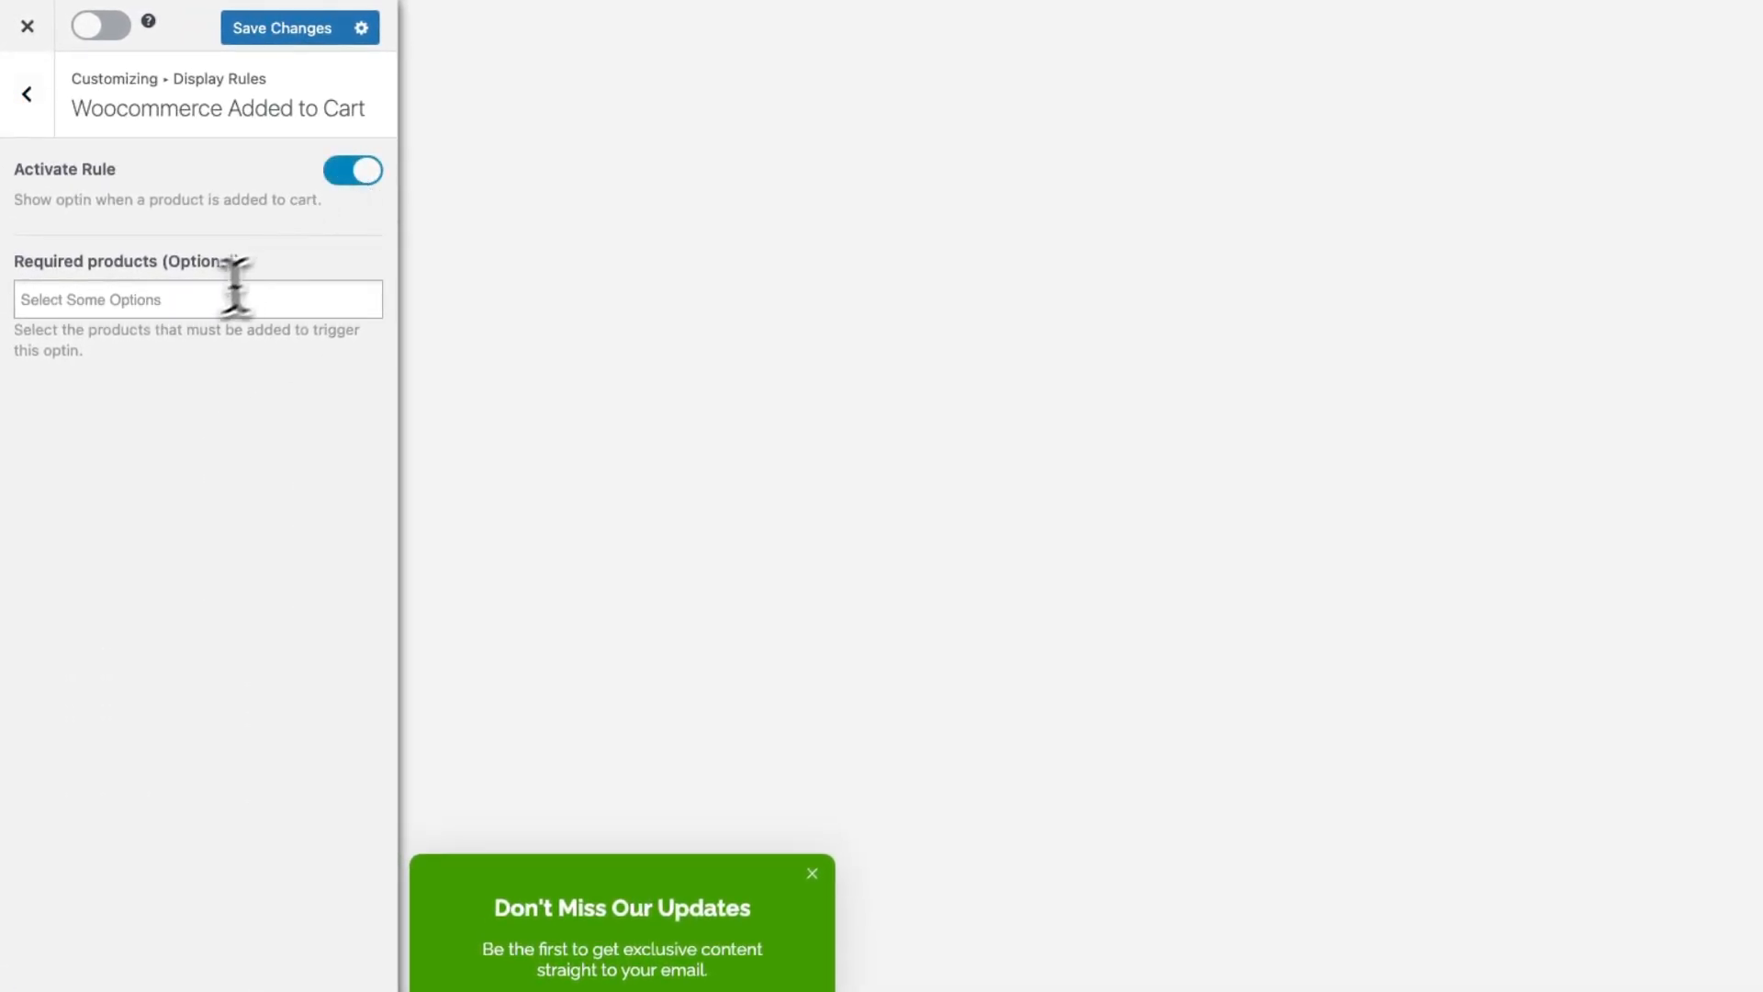
{"action": "left_click", "coordinate": [166, 299]}
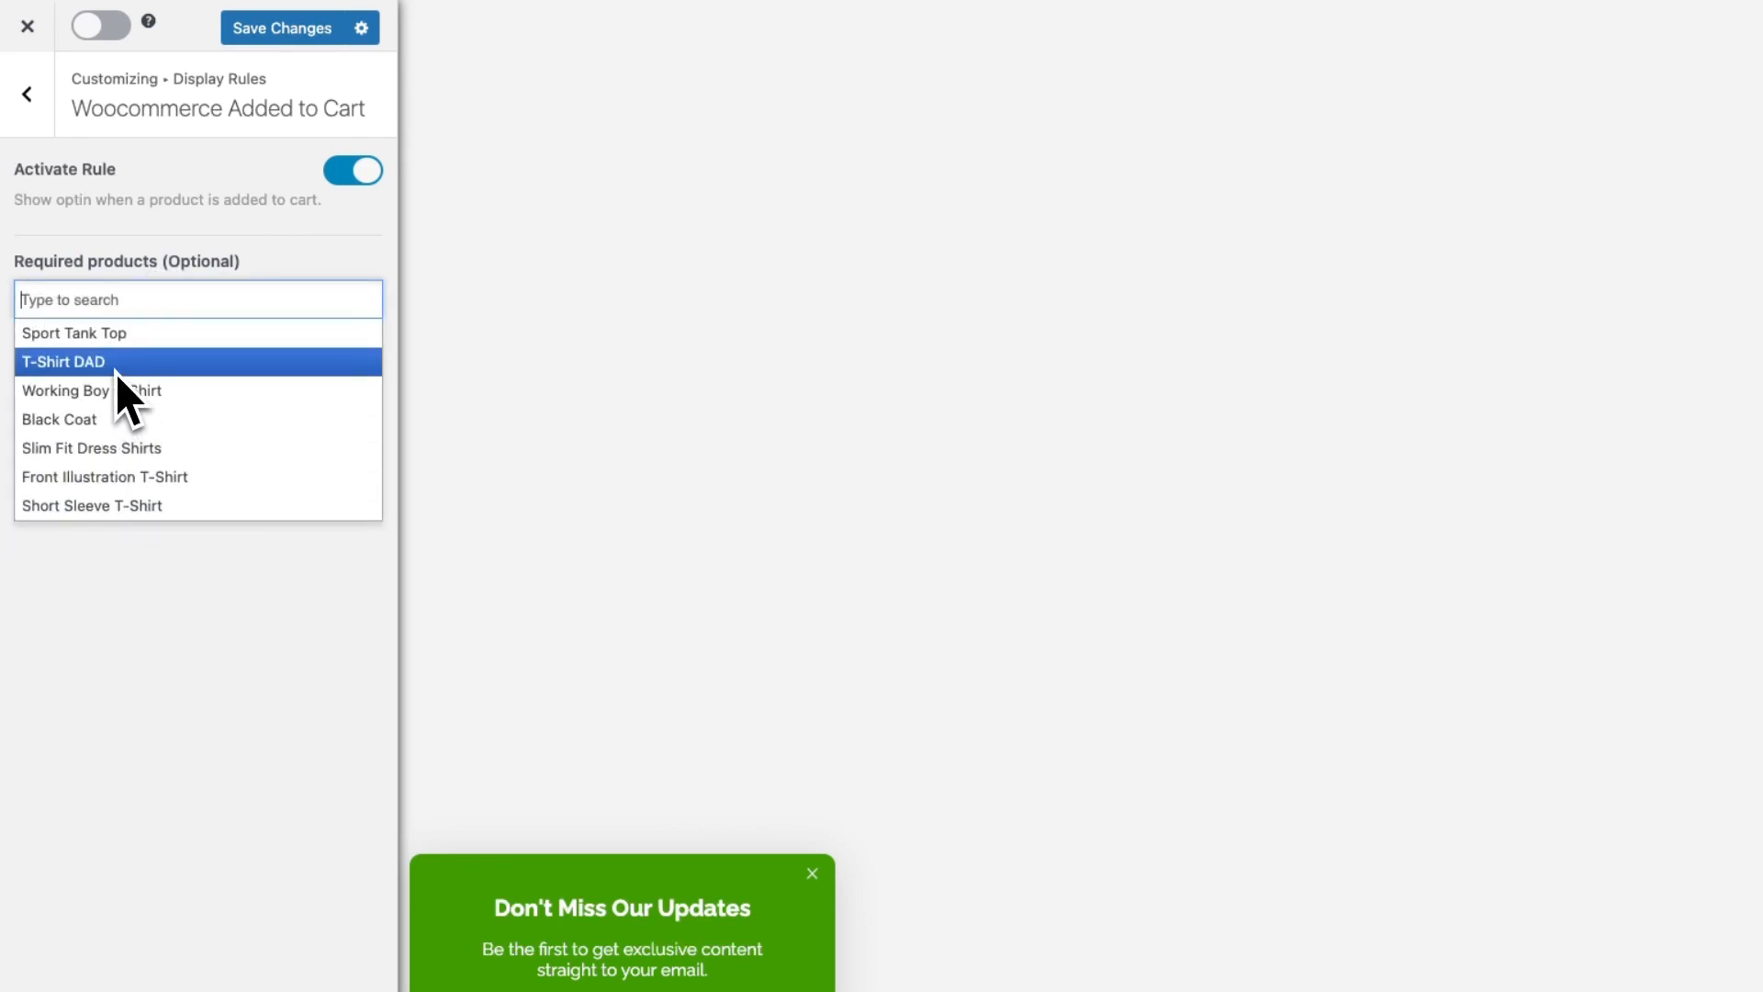
{"action": "left_click", "coordinate": [139, 594]}
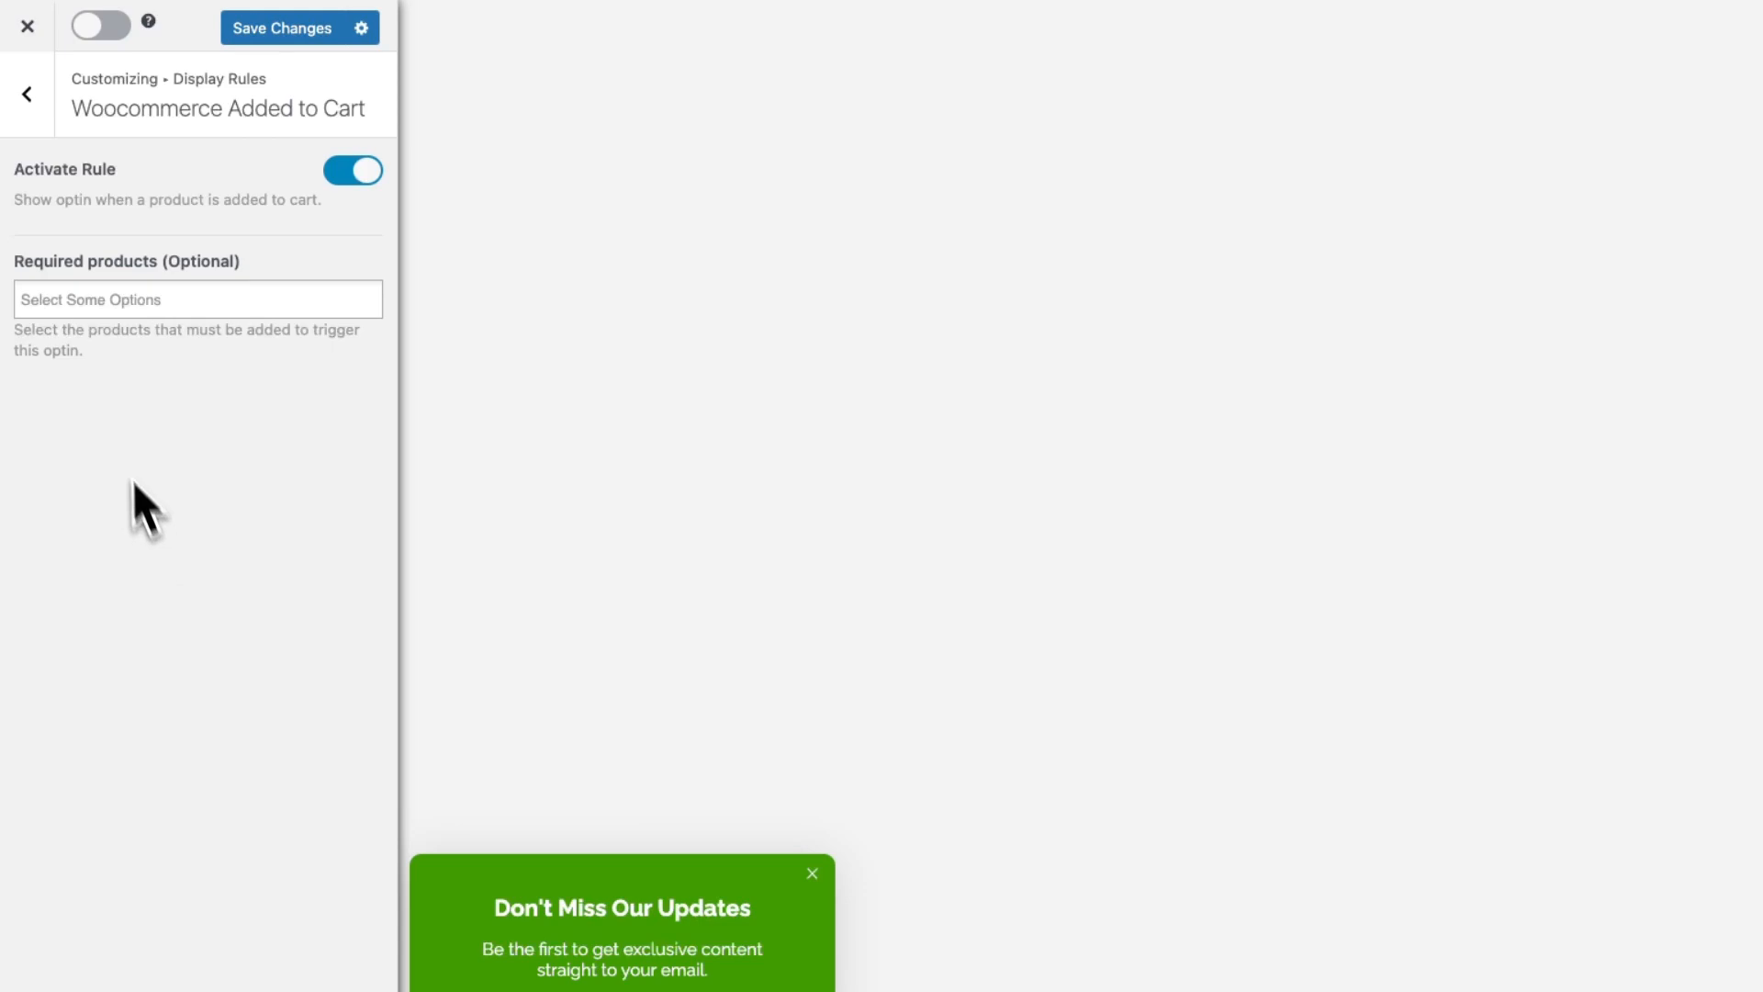
{"action": "left_click", "coordinate": [31, 108]}
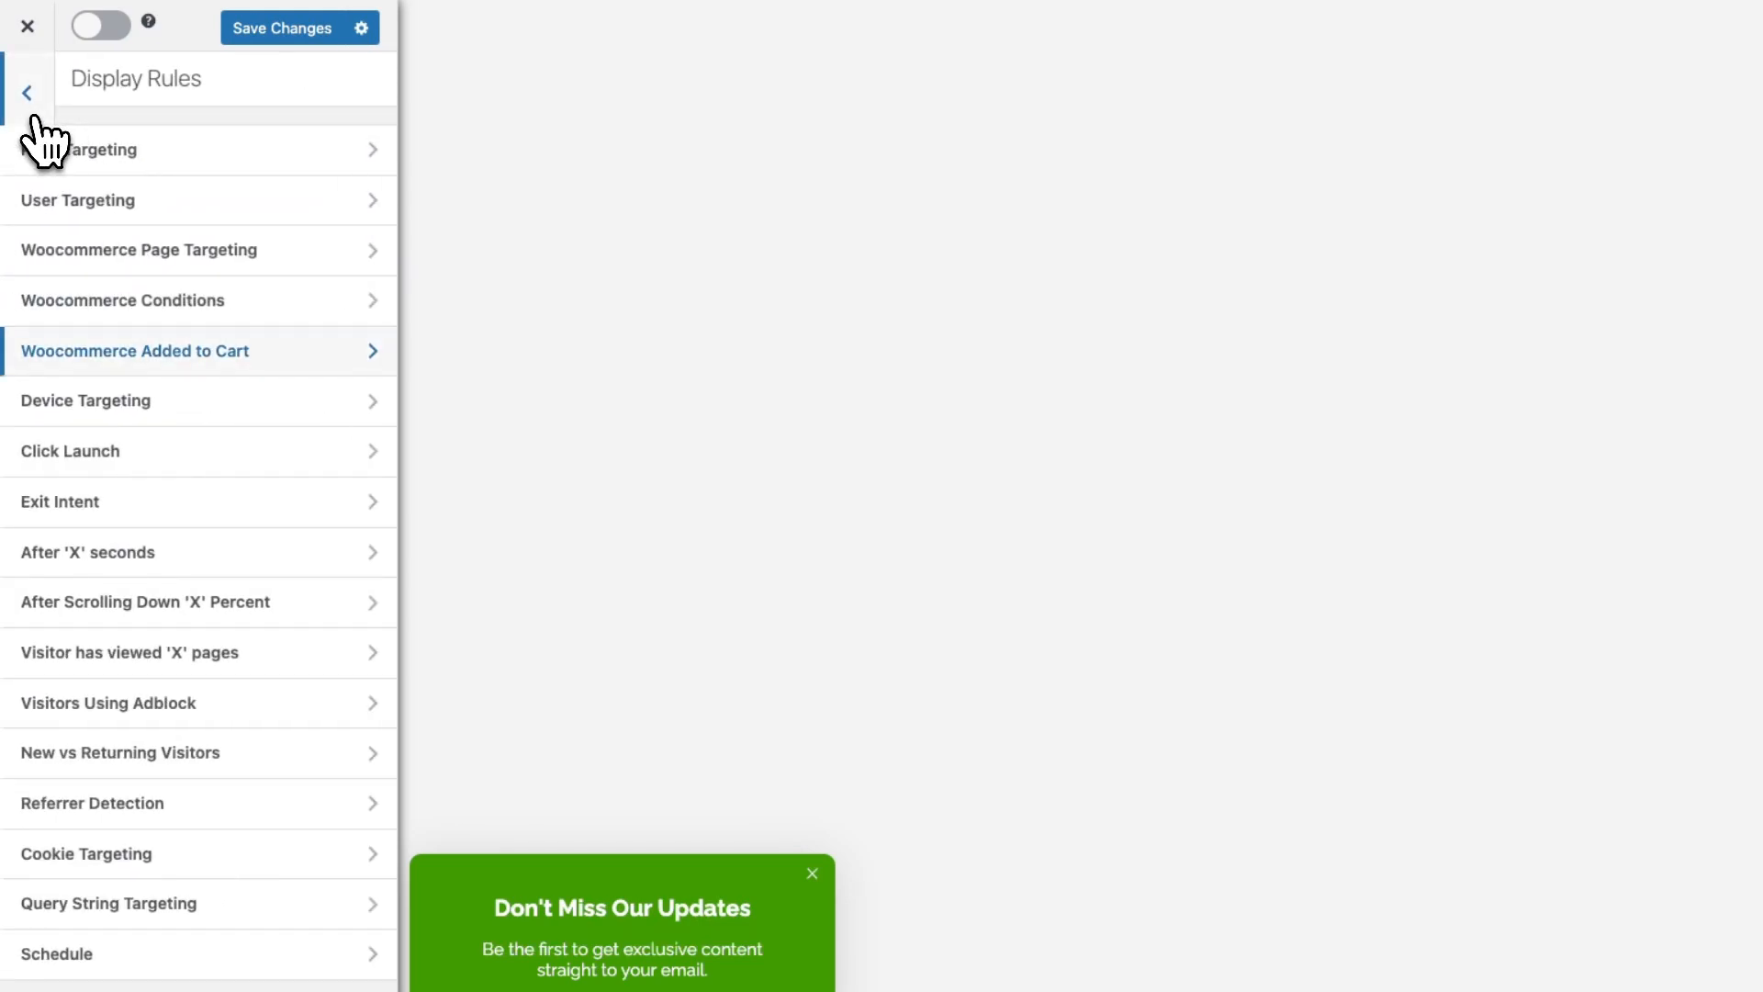
Save and activate the optin campaign, then return to the Optin Campaigns list
{"action": "left_click", "coordinate": [280, 31]}
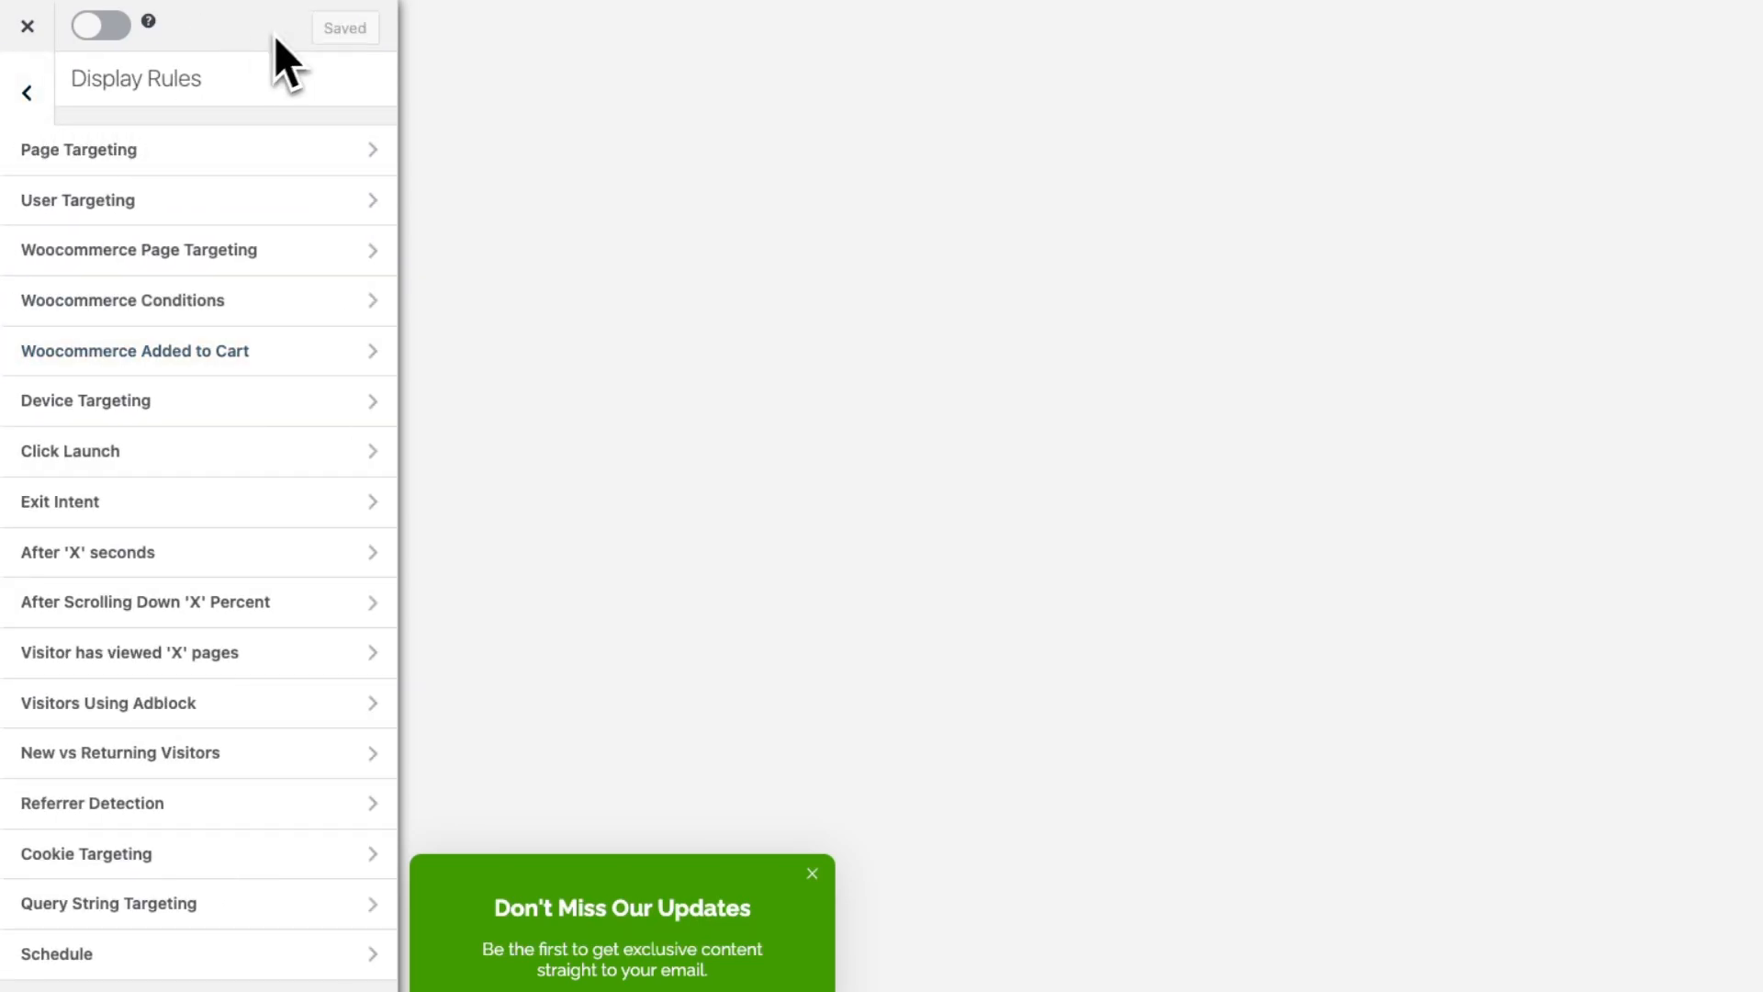
{"action": "left_click", "coordinate": [102, 30]}
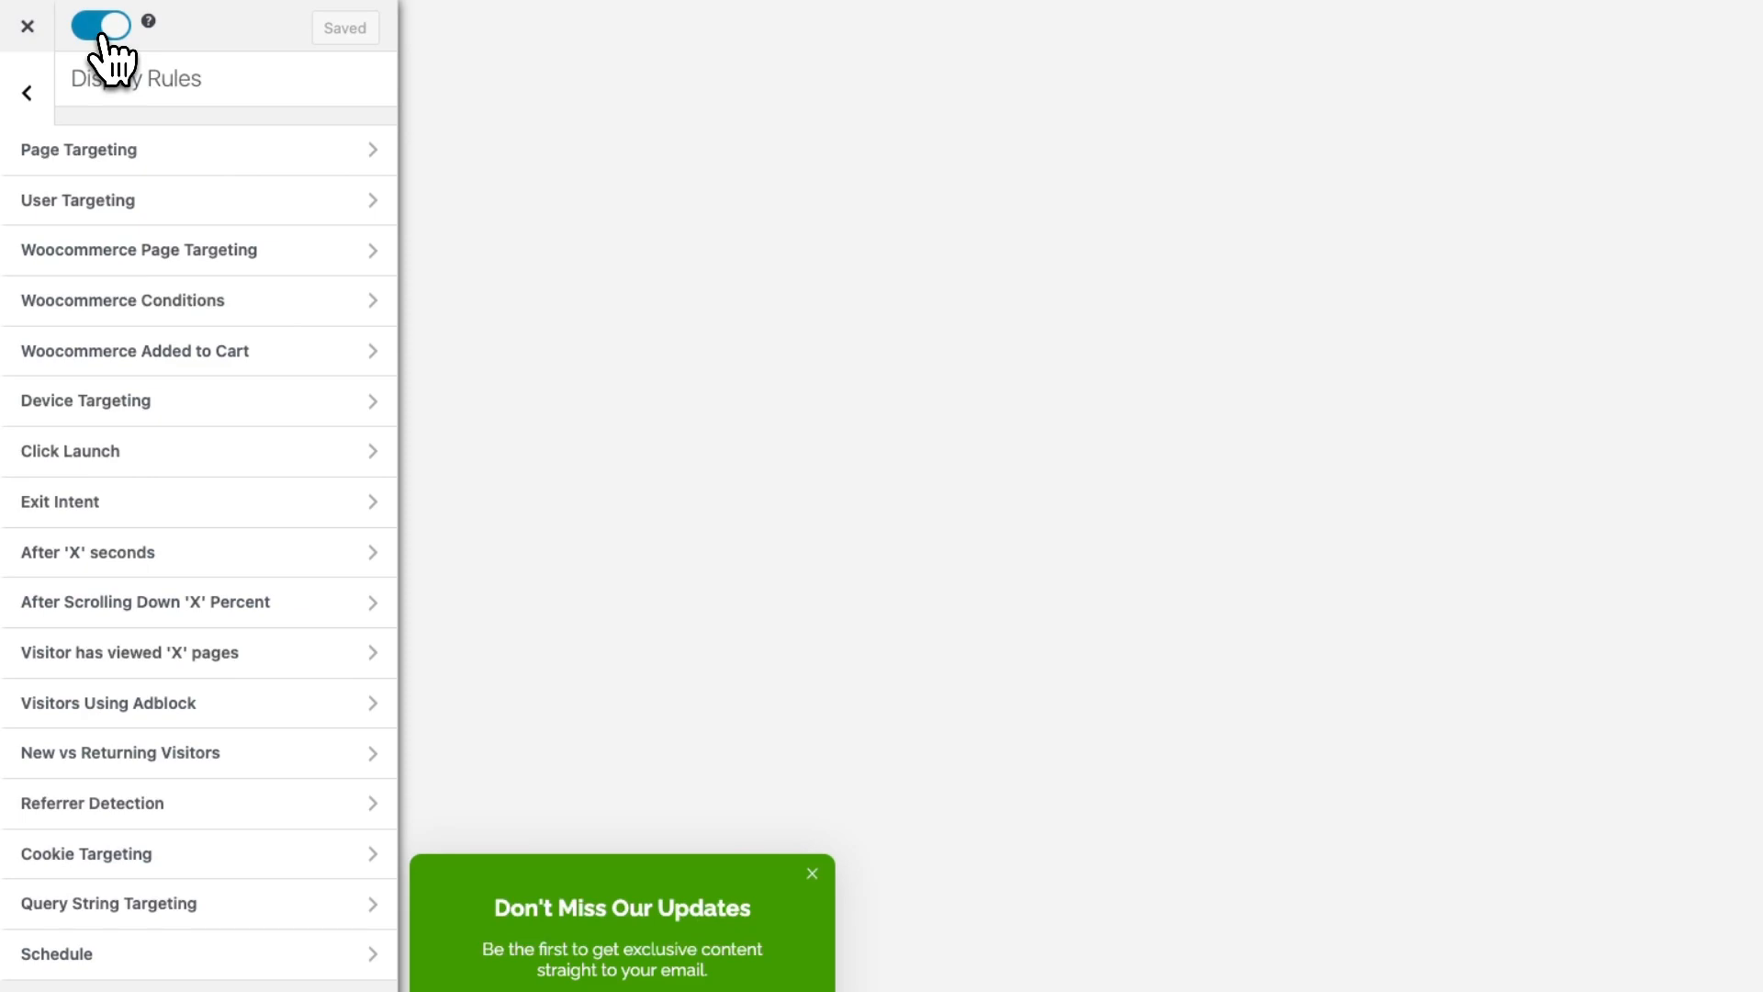
{"action": "left_click", "coordinate": [27, 25]}
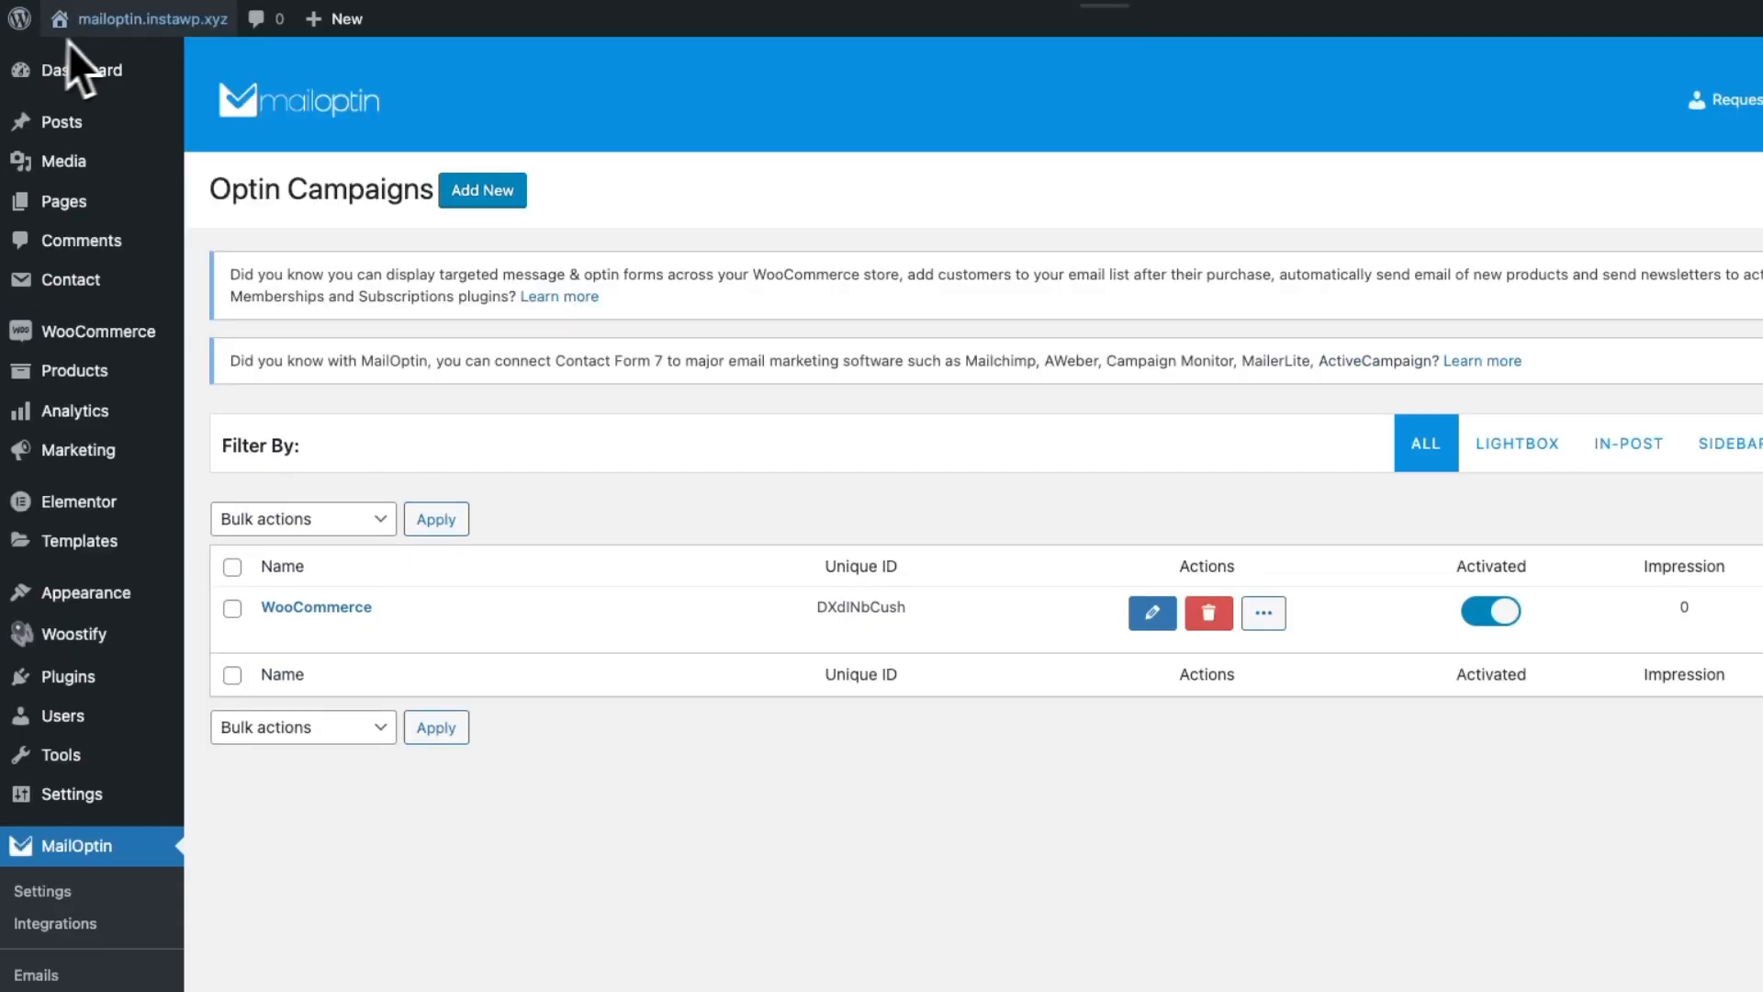
Open the store in an incognito window and add Slim Fit Dress Shirts to the cart
{"action": "mouse_move", "coordinate": [119, 24]}
{"action": "right_click", "coordinate": [96, 87]}
{"action": "left_click", "coordinate": [125, 174]}
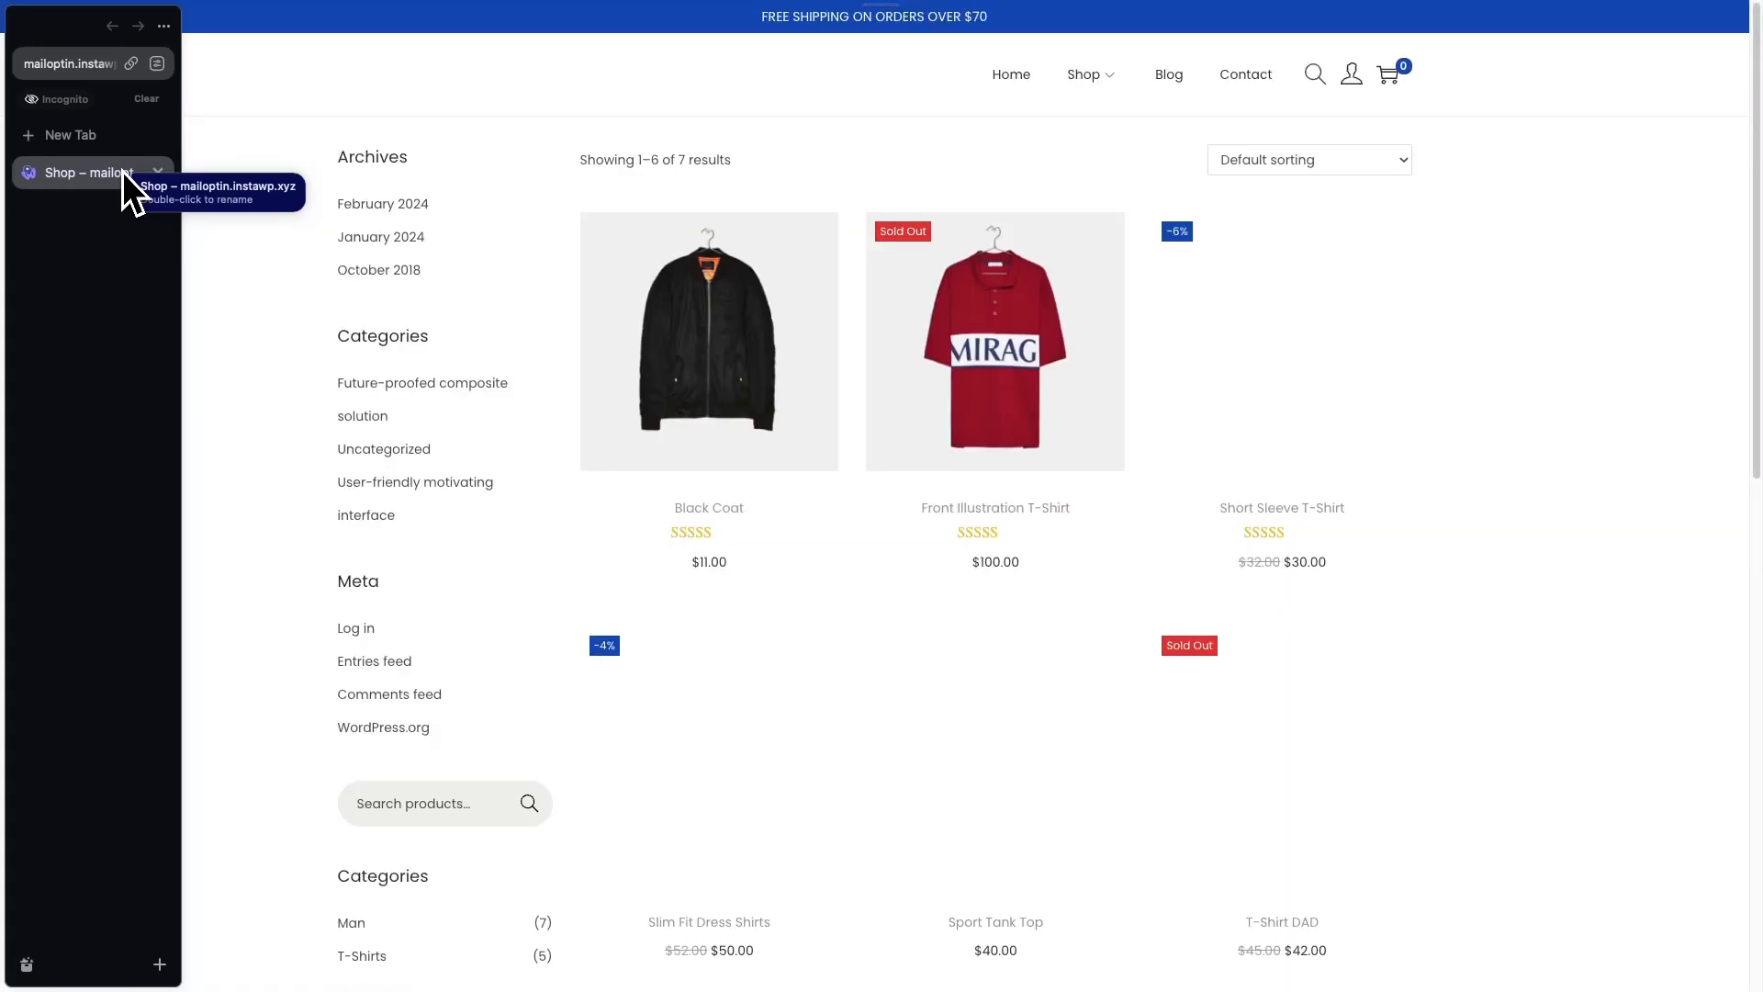
{"action": "scroll", "coordinate": [617, 409], "scroll_direction": "down", "scroll_amount": 1}
{"action": "scroll", "coordinate": [624, 427], "scroll_direction": "up", "scroll_amount": 1}
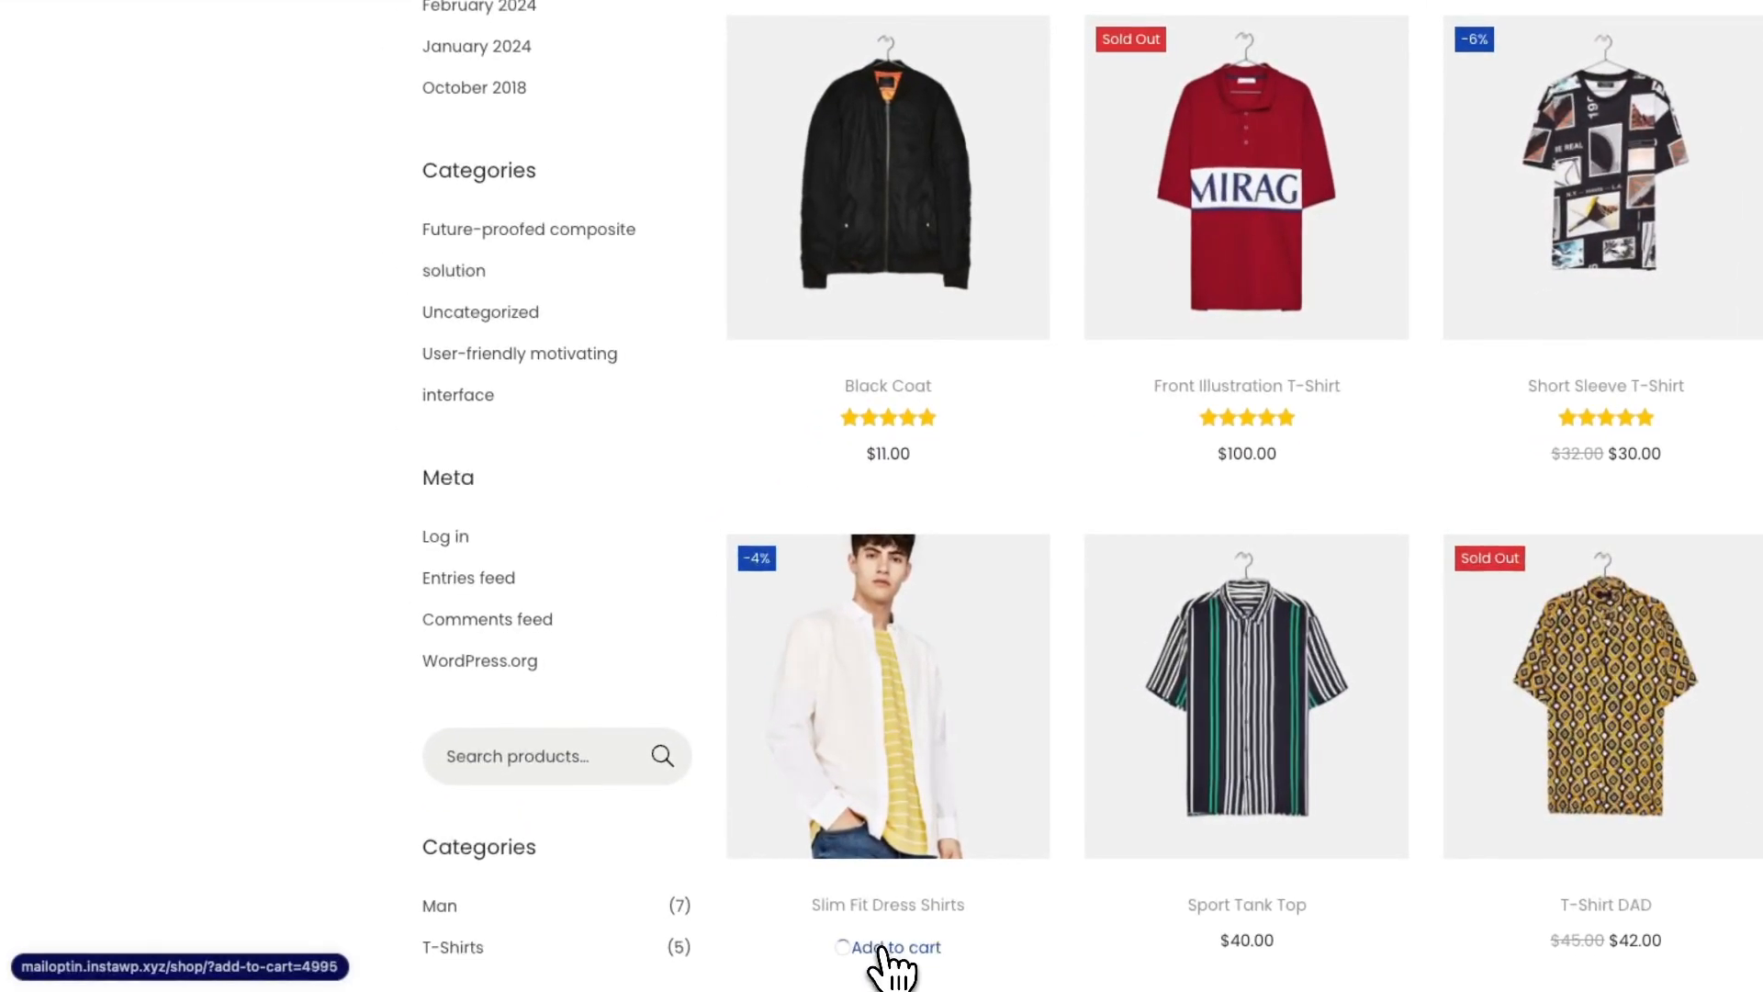
{"action": "left_click", "coordinate": [715, 954]}
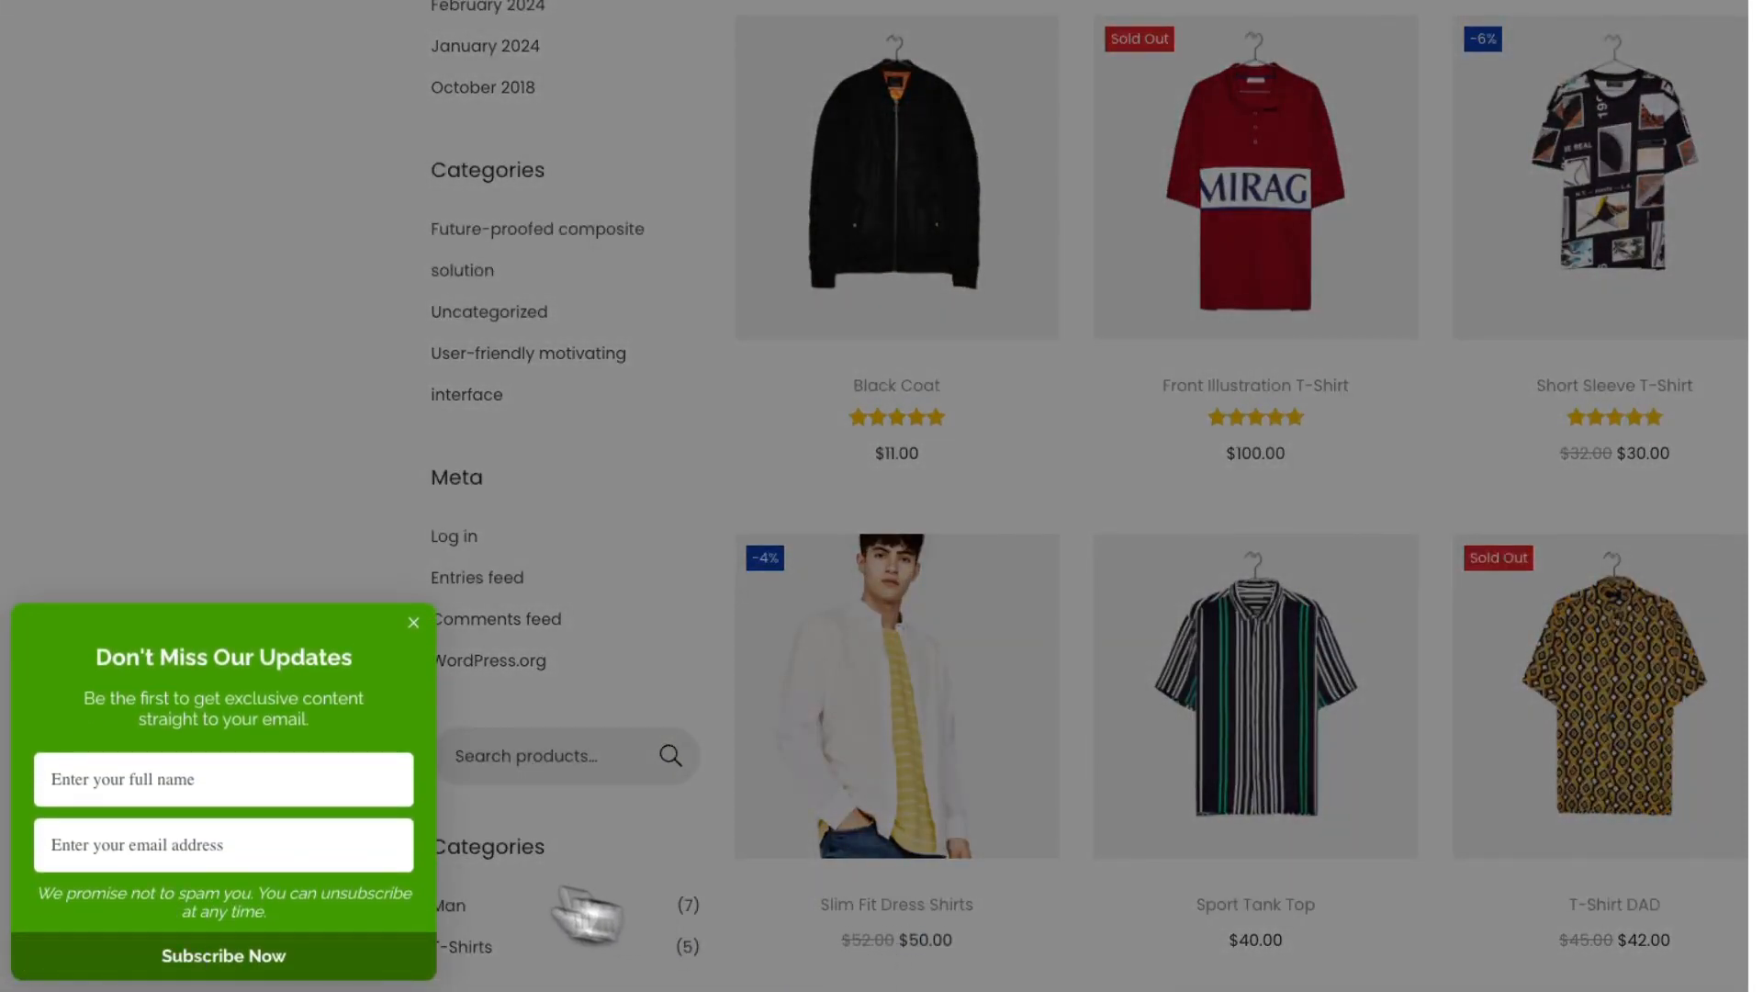
Enter a test subscriber's full name and e-mail in the green slide-in and subscribe
{"action": "left_click", "coordinate": [204, 776]}
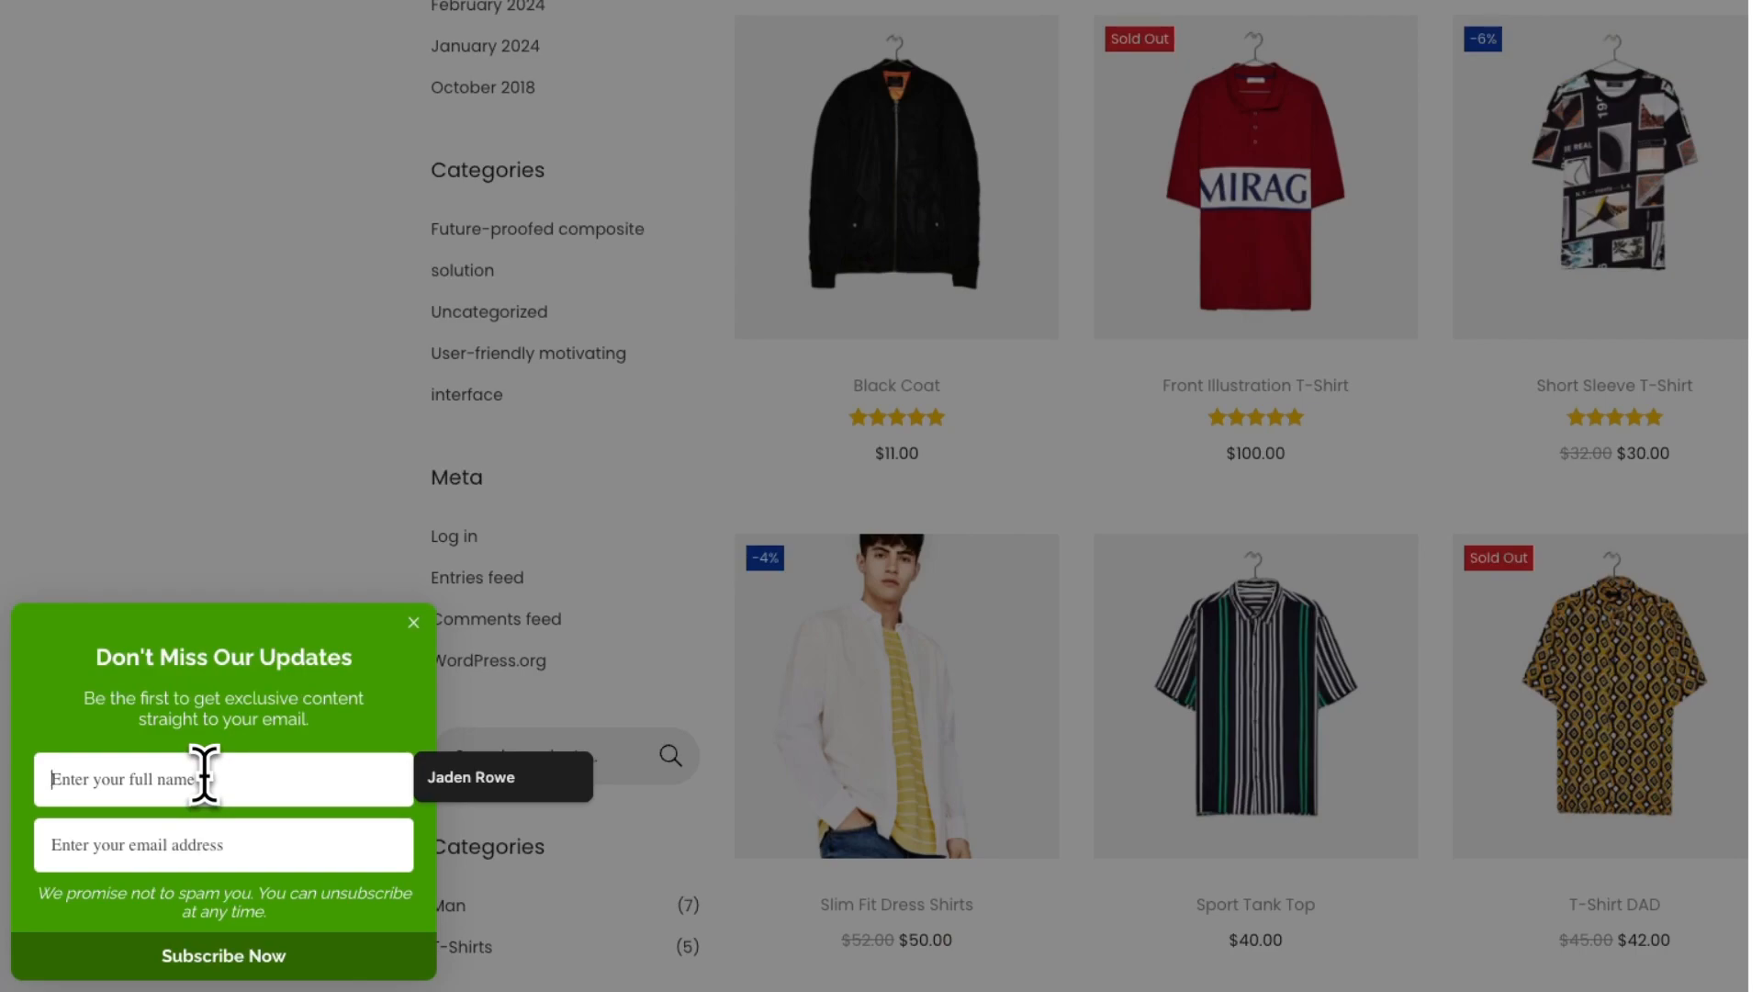
{"action": "left_click", "coordinate": [346, 834]}
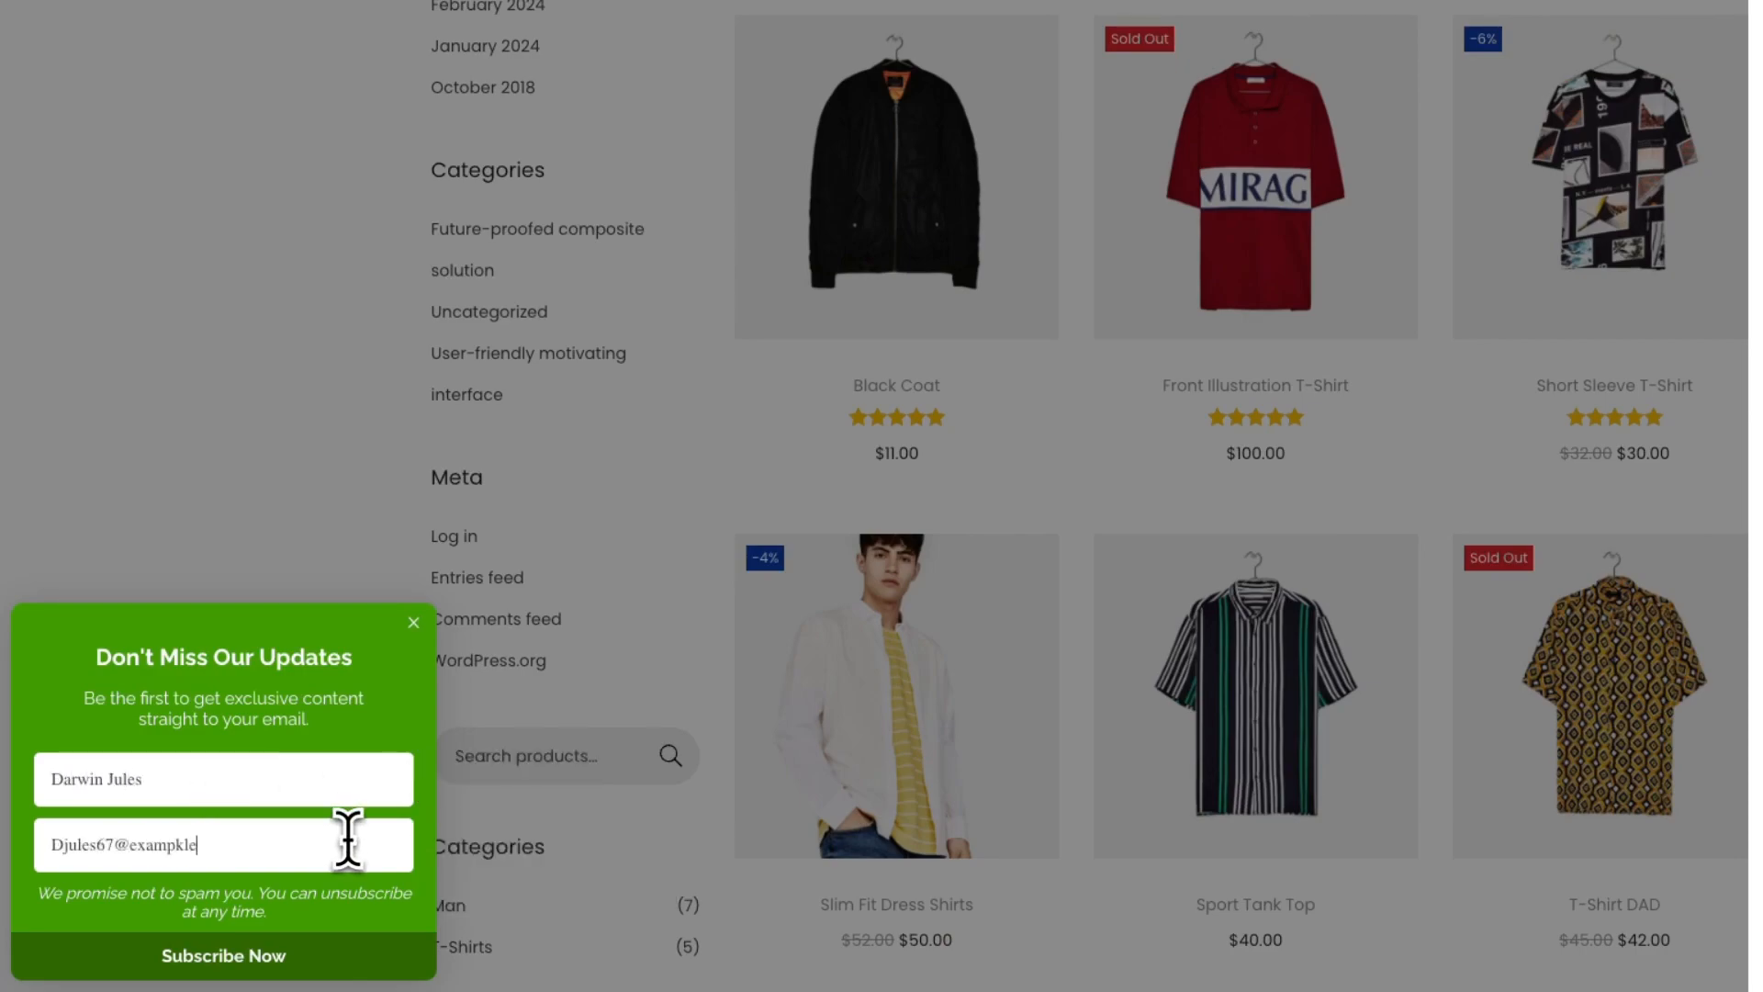
{"action": "left_click", "coordinate": [342, 960]}
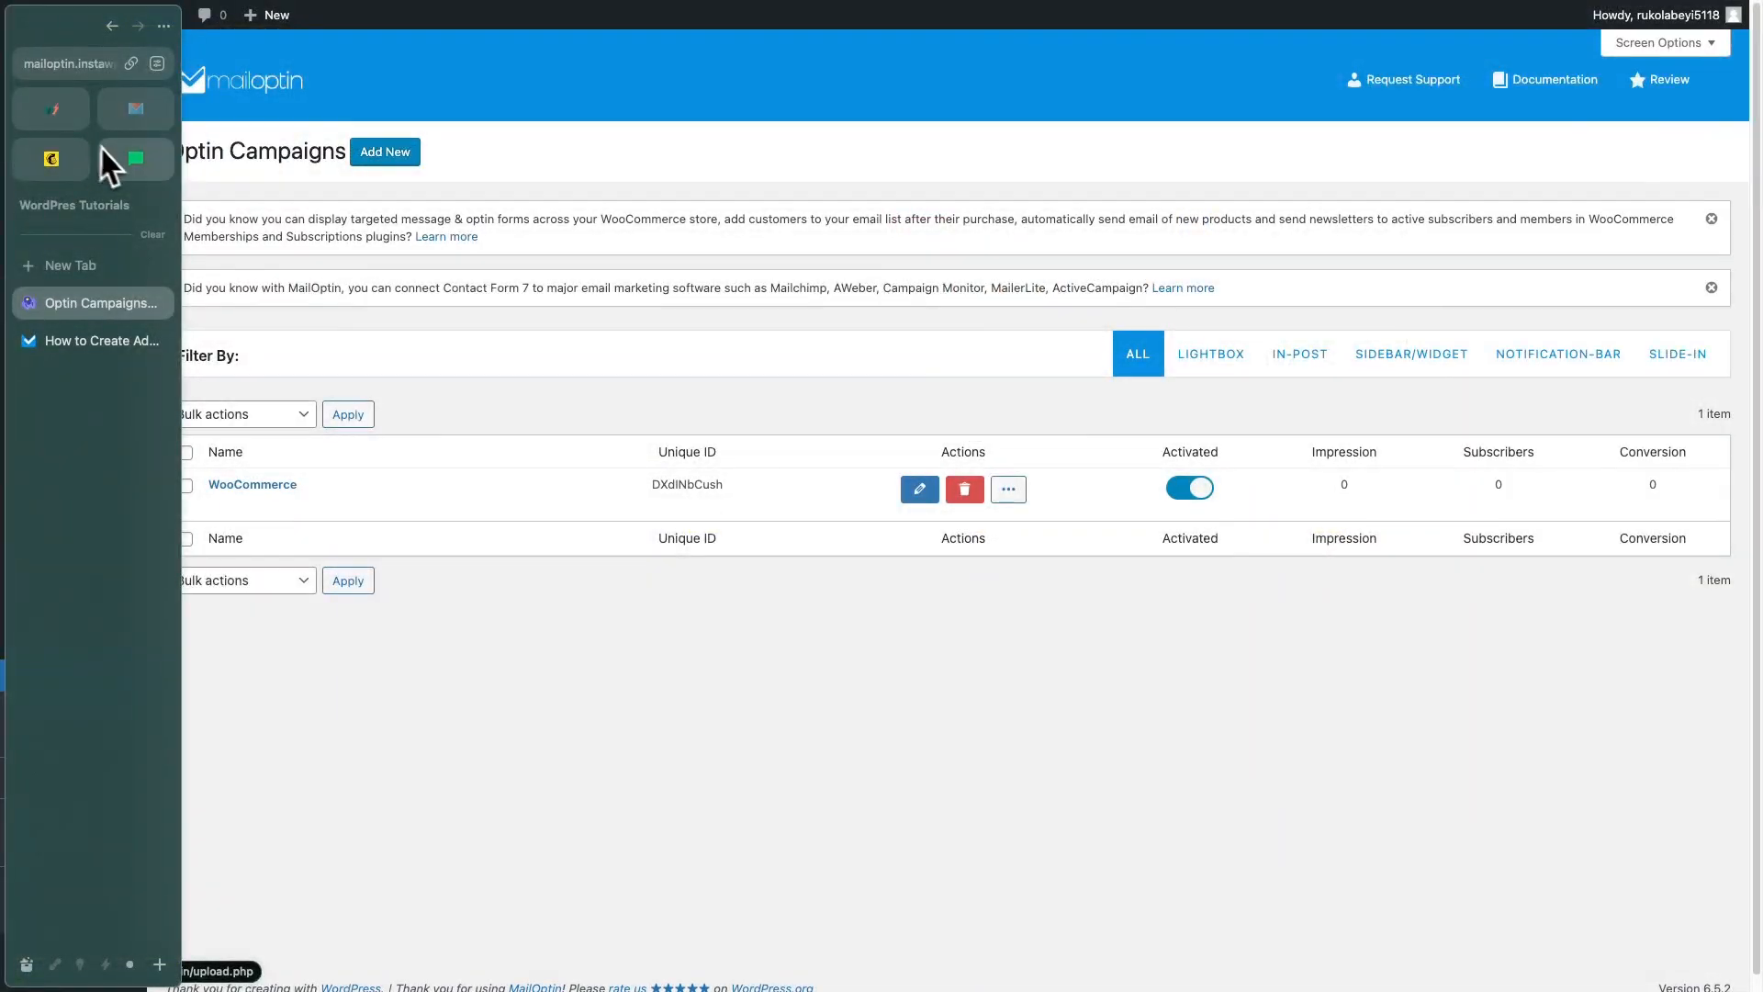
In MailerLite's Subscribers list, open the newest signup's profile showing the Tutorials group and name
{"action": "left_click", "coordinate": [135, 159]}
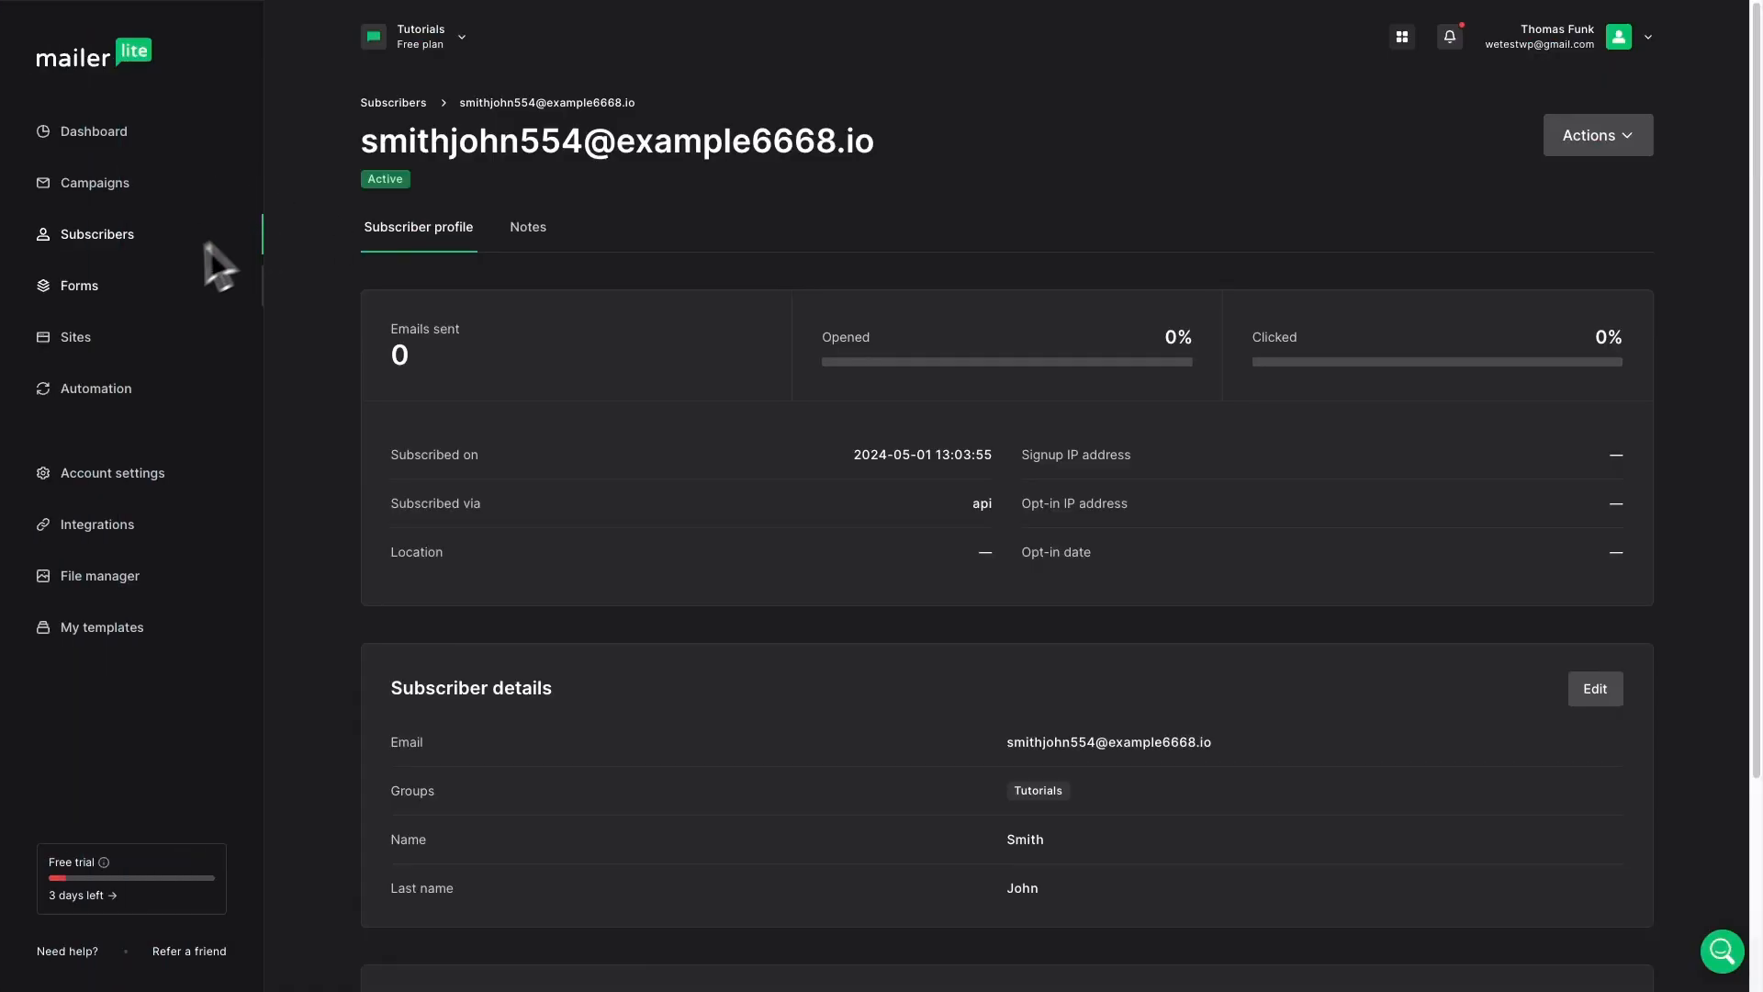
{"action": "left_click", "coordinate": [117, 248]}
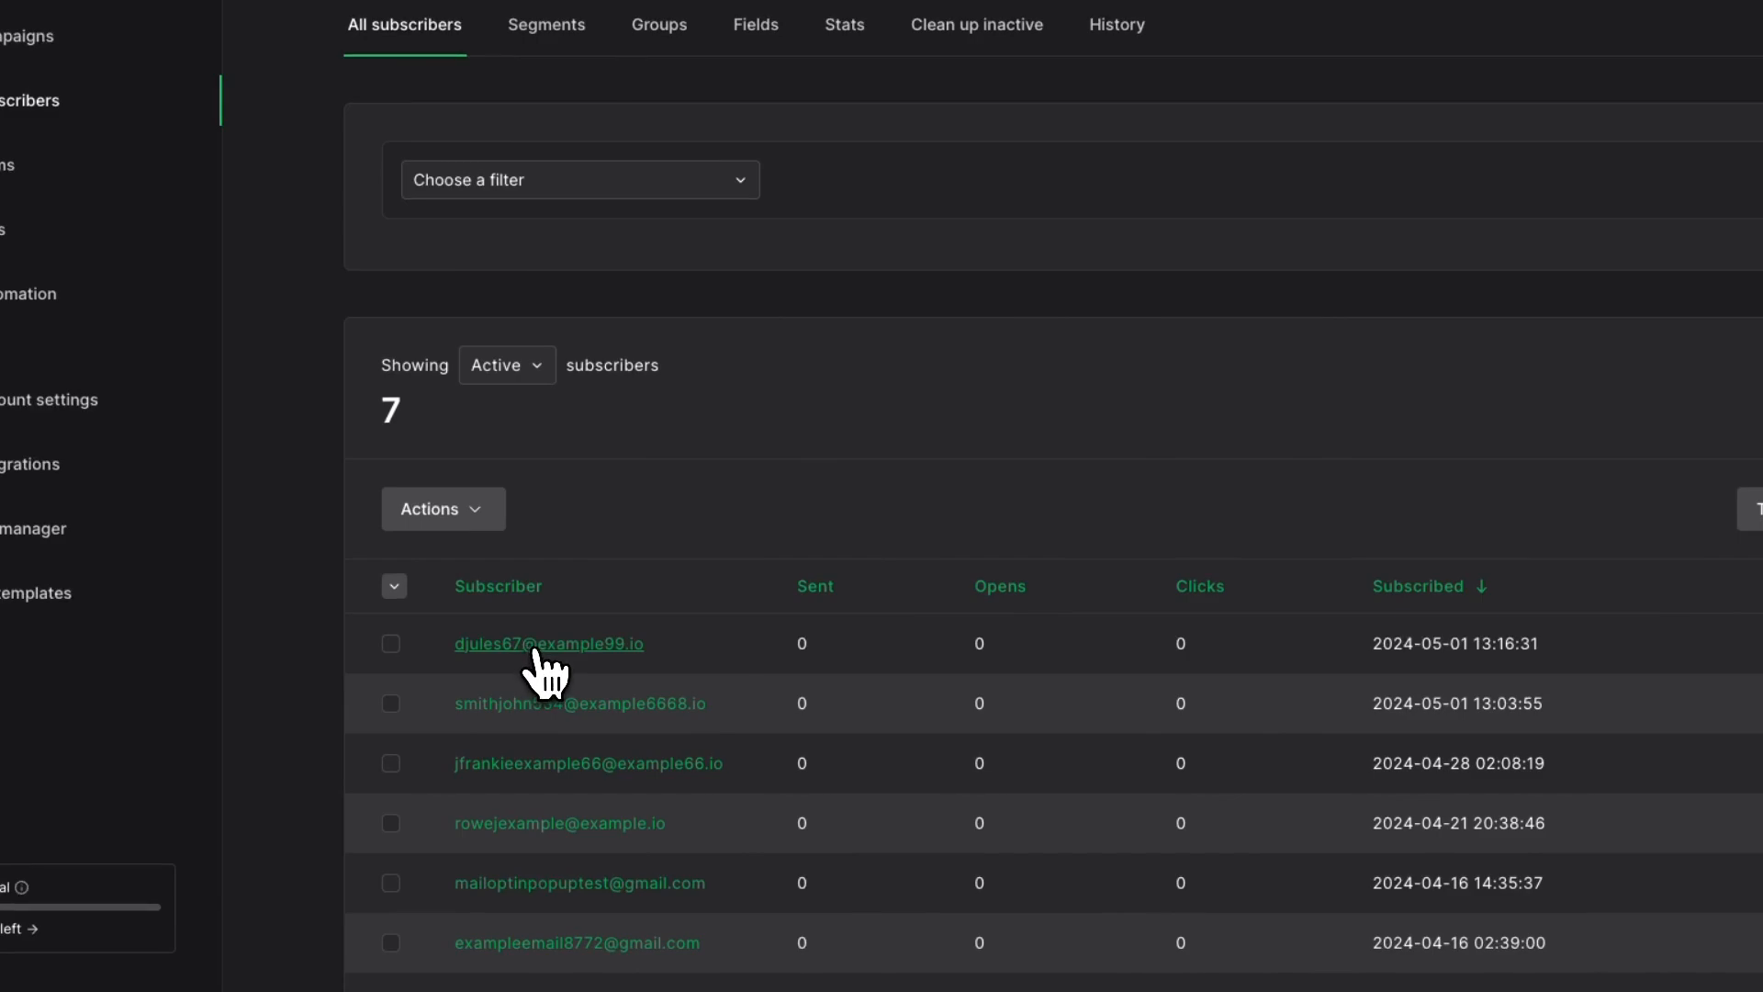
{"action": "left_click", "coordinate": [525, 647]}
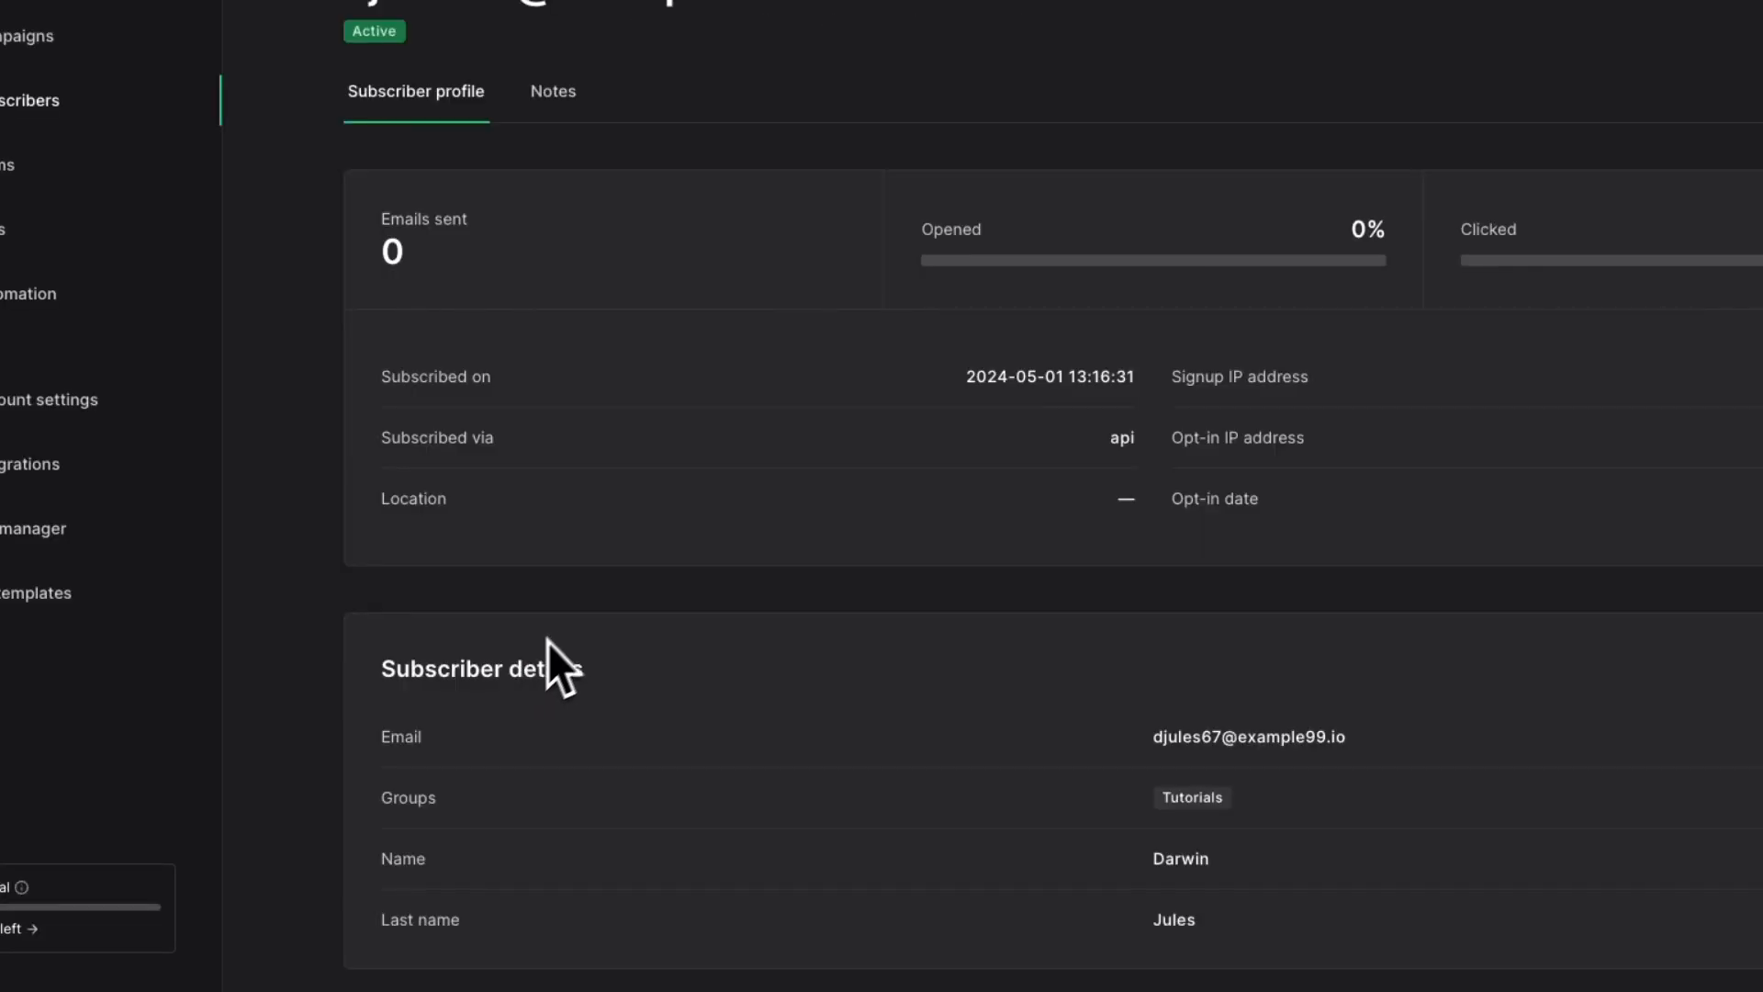
{"action": "scroll", "coordinate": [937, 527], "scroll_direction": "down", "scroll_amount": 3}
{"action": "scroll", "coordinate": [937, 526], "scroll_direction": "up", "scroll_amount": 2}
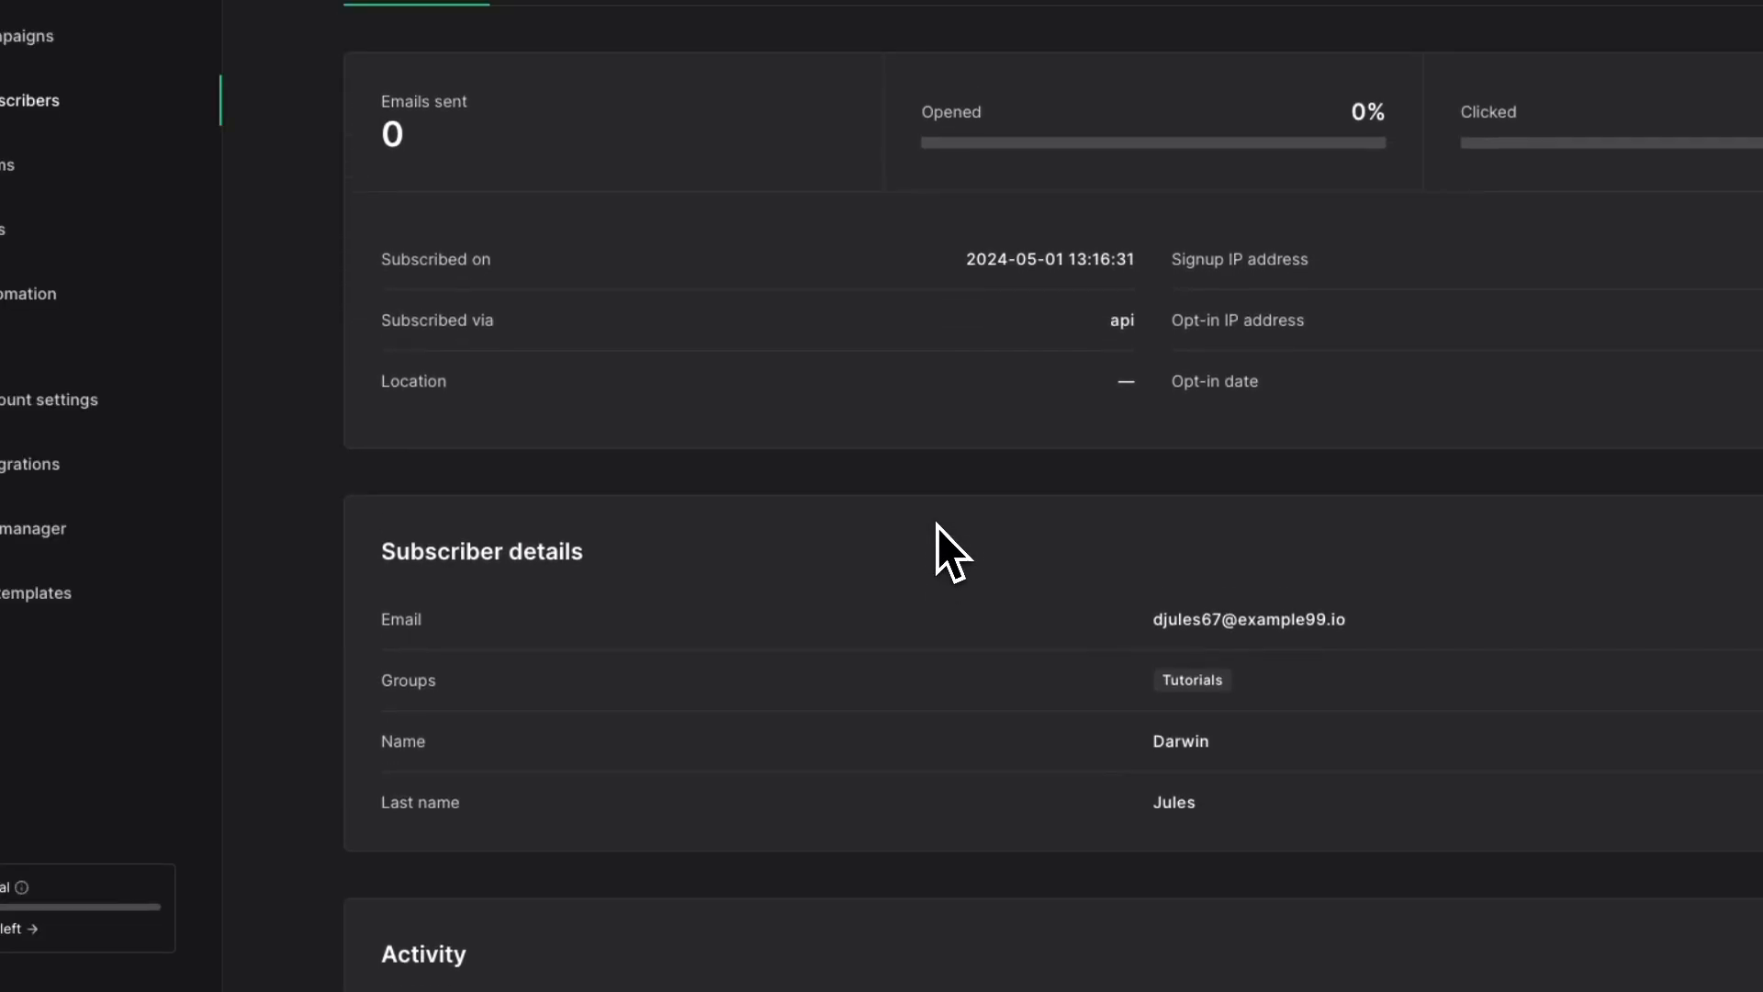
{"action": "scroll", "coordinate": [936, 526], "scroll_direction": "up", "scroll_amount": 2}
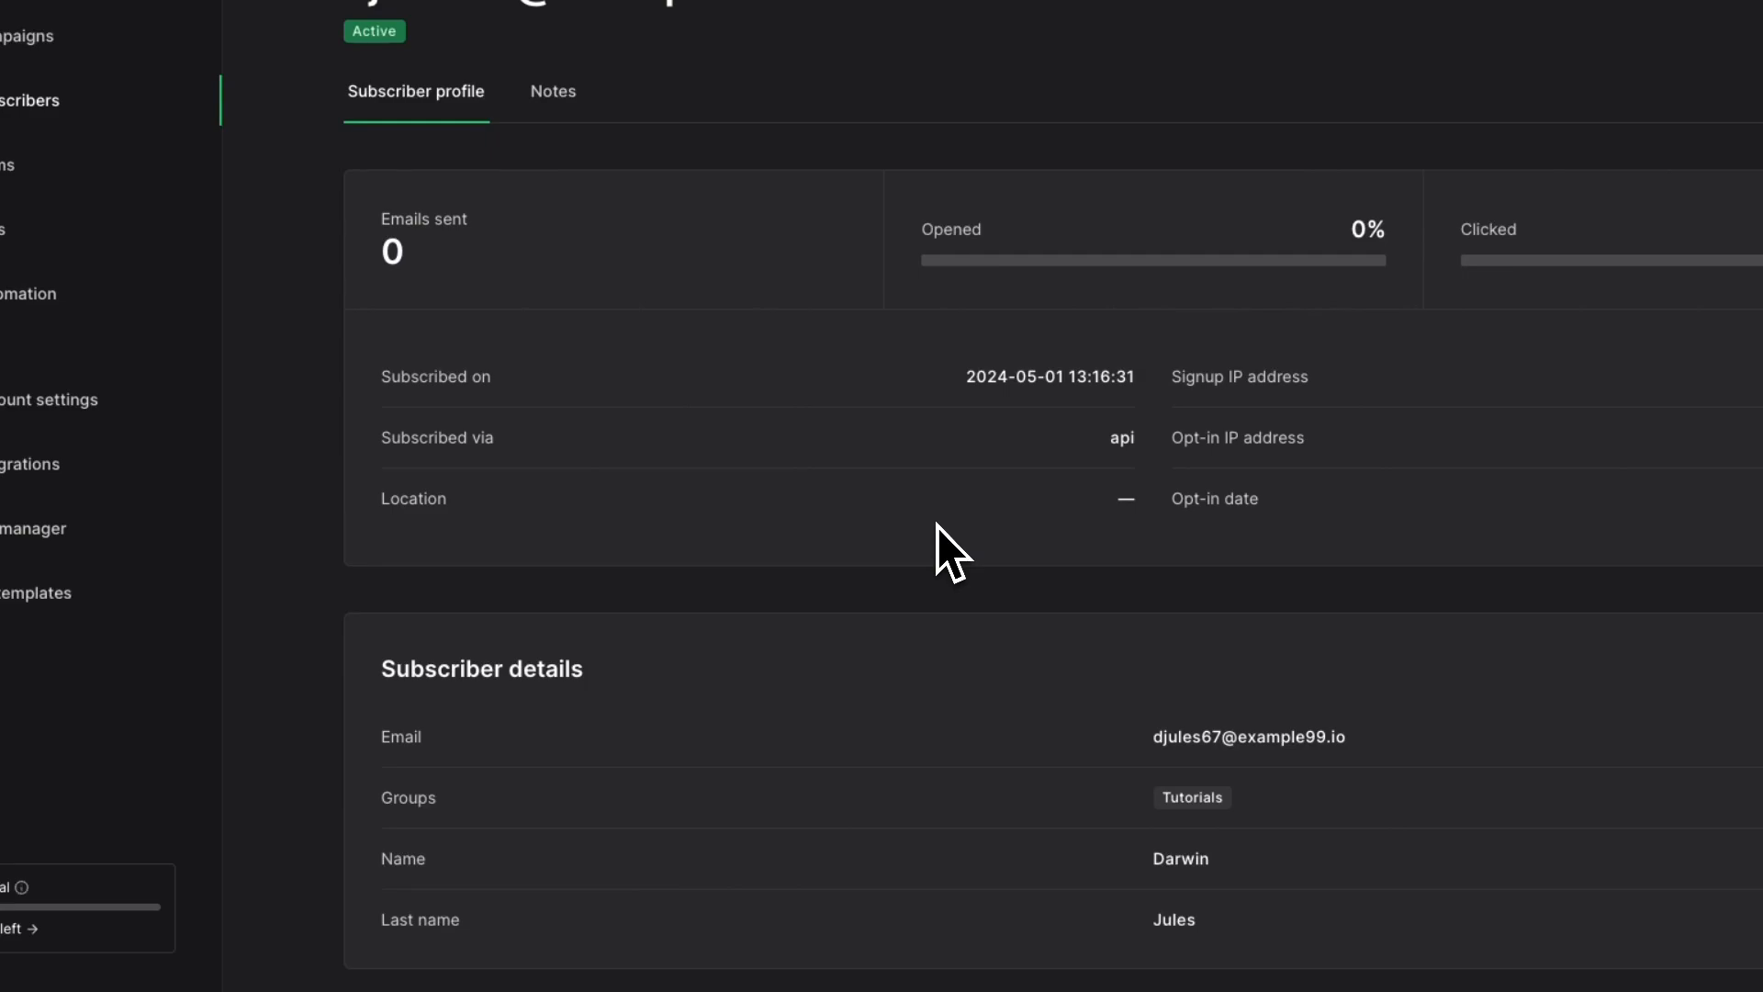